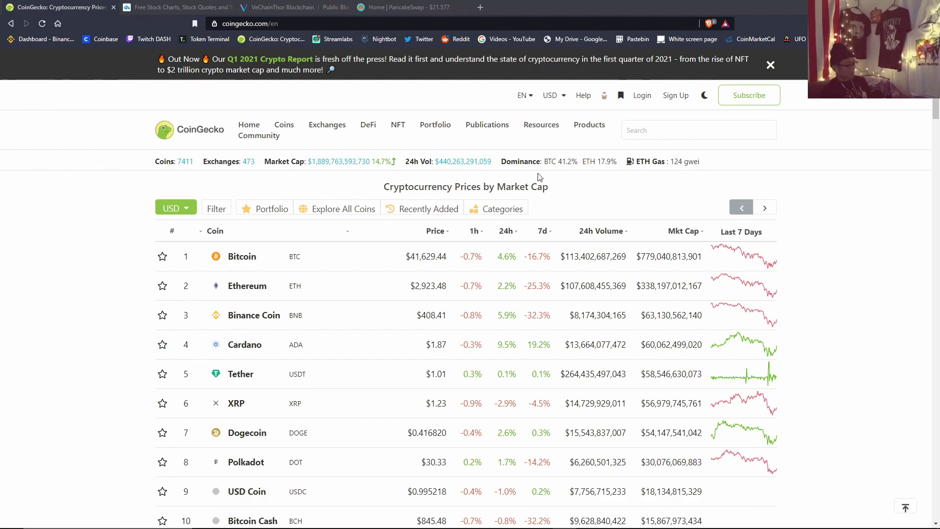
Step: On CoinGecko, highlight the market dominance figures, including ETH dominance, and the ETH Gas value
click(582, 178)
drag(559, 161, 576, 178)
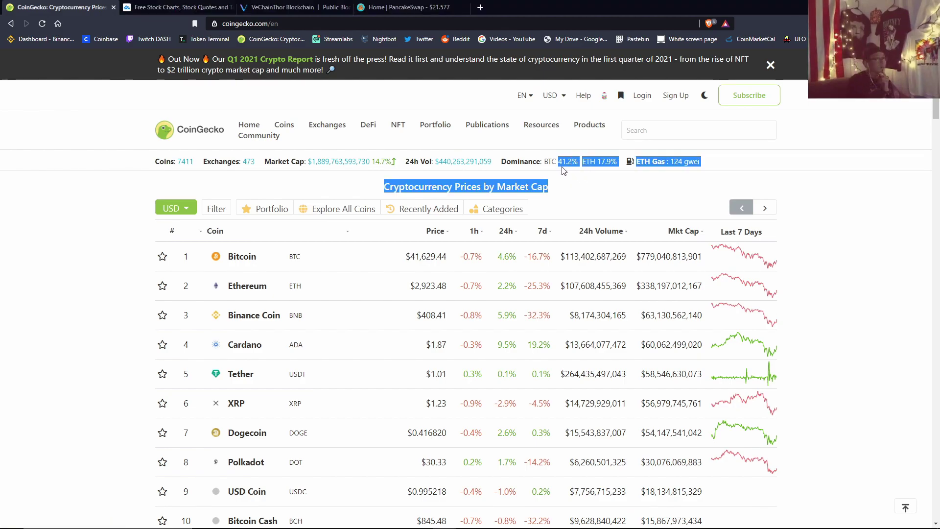
click(561, 173)
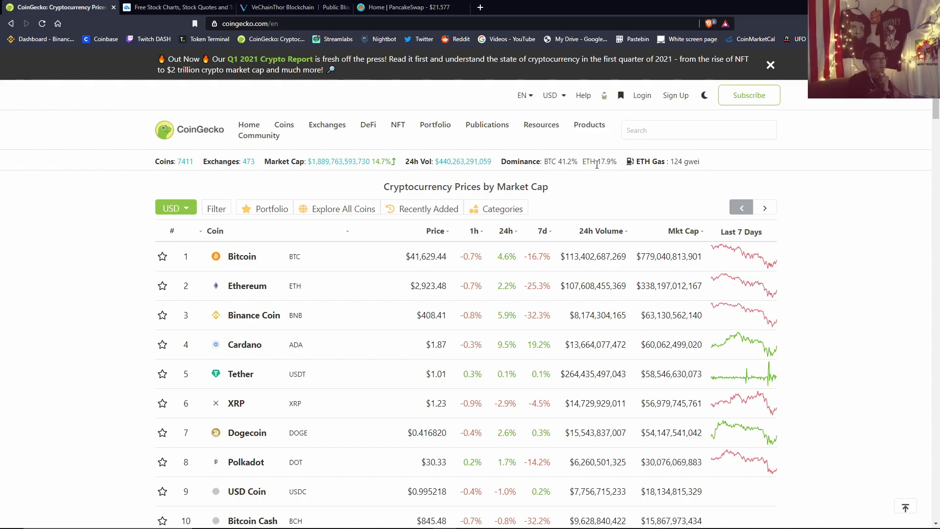
drag(597, 162, 610, 165)
mouse_move(670, 161)
mouse_down()
mouse_move(697, 170)
mouse_move(689, 162)
mouse_up()
click(698, 170)
click(691, 166)
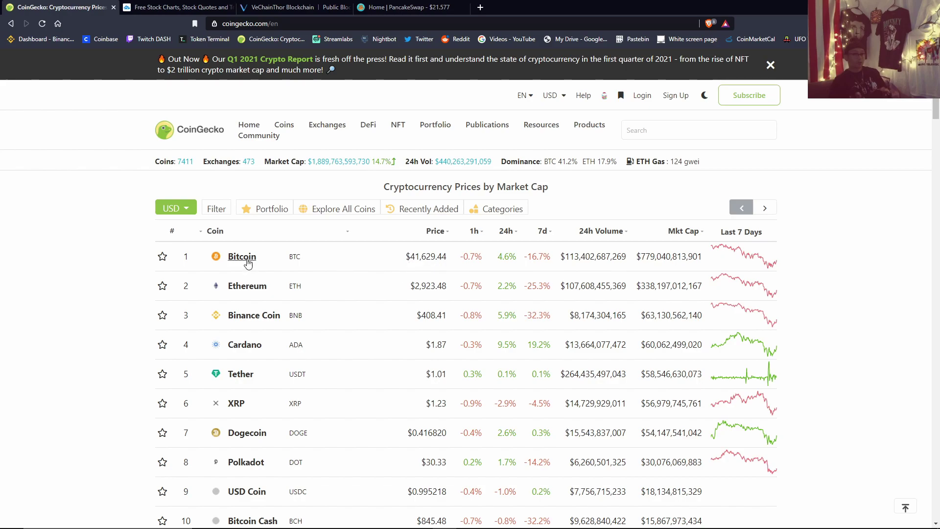
Step: Highlight Bitcoin's price and 1h change, then Ethereum's price in the coin list
drag(404, 260, 444, 260)
click(446, 272)
drag(465, 256, 482, 257)
click(488, 271)
scroll(502, 277, down, 2)
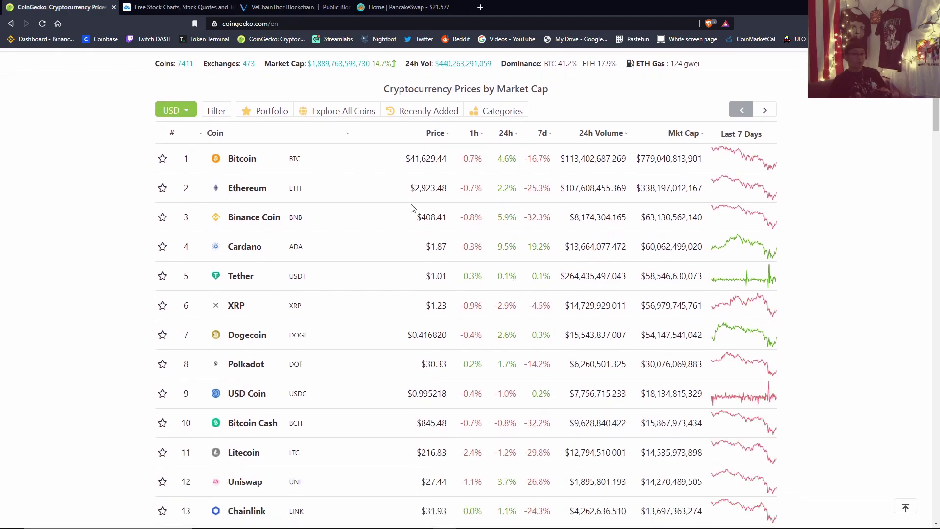
drag(410, 188, 448, 192)
click(453, 195)
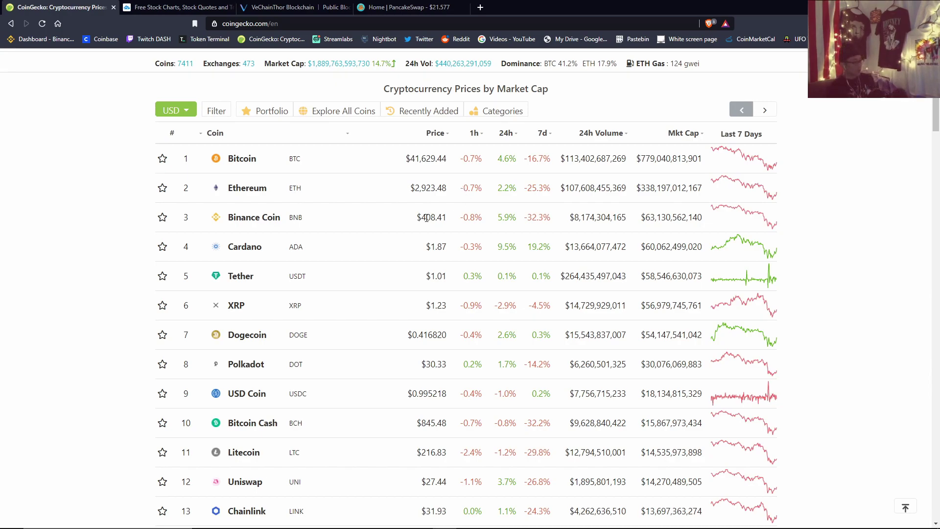
Step: Highlight the prices of Binance Coin, Cardano, XRP and Dogecoin, plus Bitcoin and Ethereum's 24h changes
drag(428, 217, 446, 218)
drag(430, 250, 450, 253)
click(497, 249)
drag(503, 156, 510, 260)
click(504, 178)
drag(425, 305, 447, 306)
click(377, 307)
scroll(407, 289, down, 1)
drag(408, 282, 517, 317)
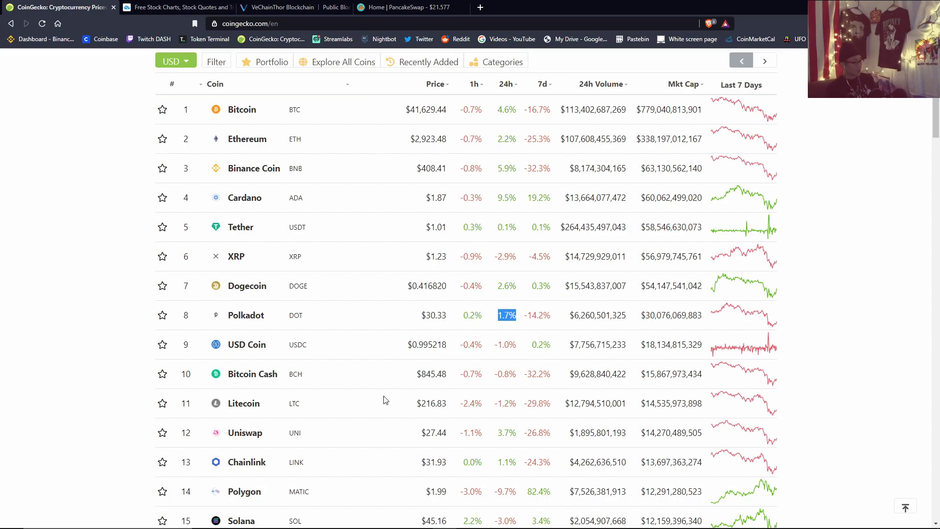
Step: Farther down the list, highlight the prices of Litecoin, Uniswap and Chainlink
scroll(442, 344, down, 1)
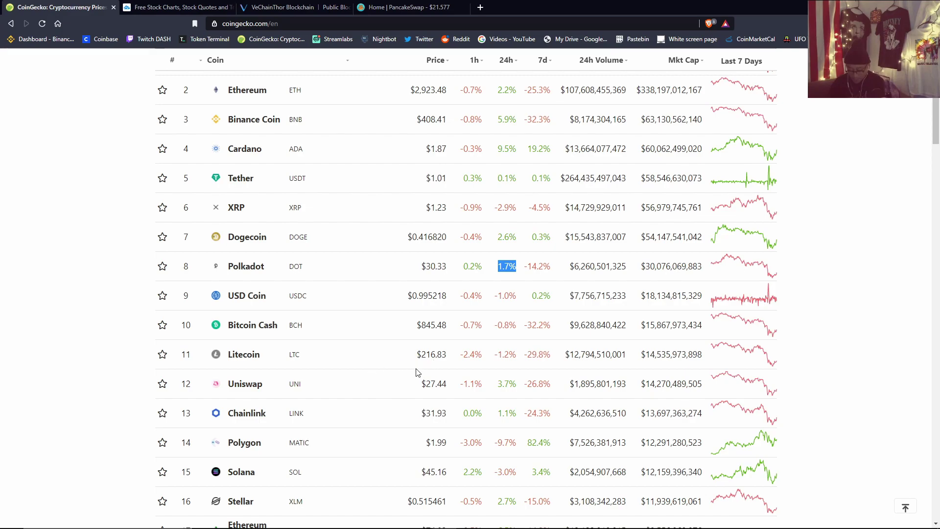
scroll(412, 373, down, 1)
double_click(433, 305)
click(448, 338)
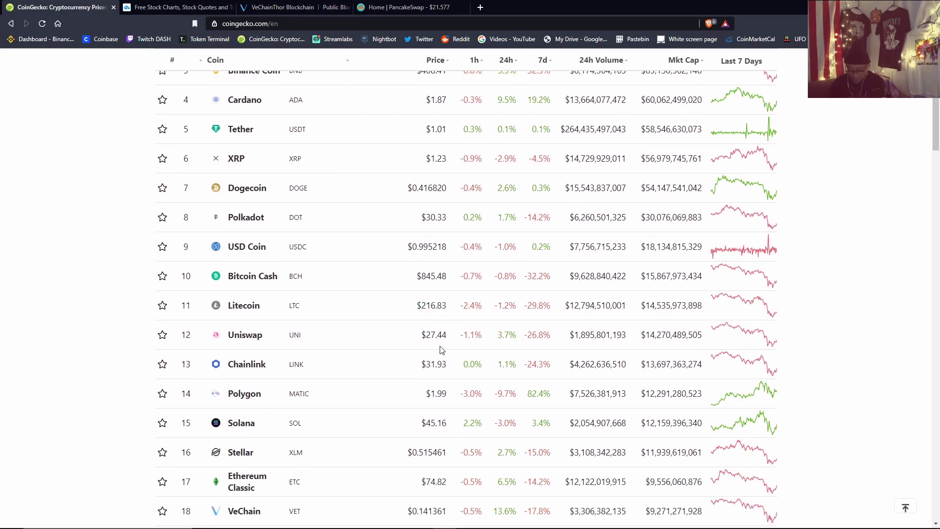
double_click(423, 337)
click(448, 349)
drag(425, 335, 448, 338)
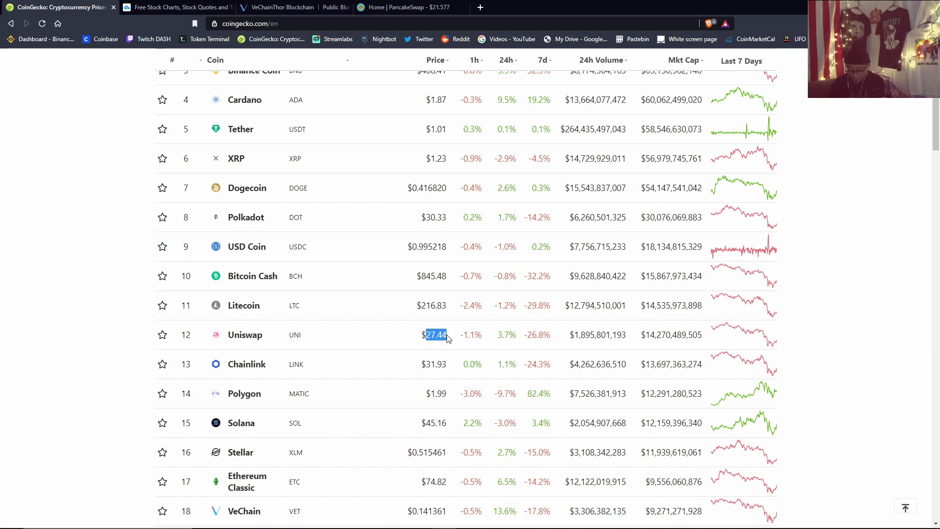
drag(423, 367, 446, 373)
click(420, 380)
double_click(436, 365)
click(425, 405)
Step: Highlight the prices of Polygon, Ethereum Classic and Theta Network, then scroll back up
drag(438, 392, 449, 376)
click(454, 402)
click(454, 403)
scroll(460, 409, down, 1)
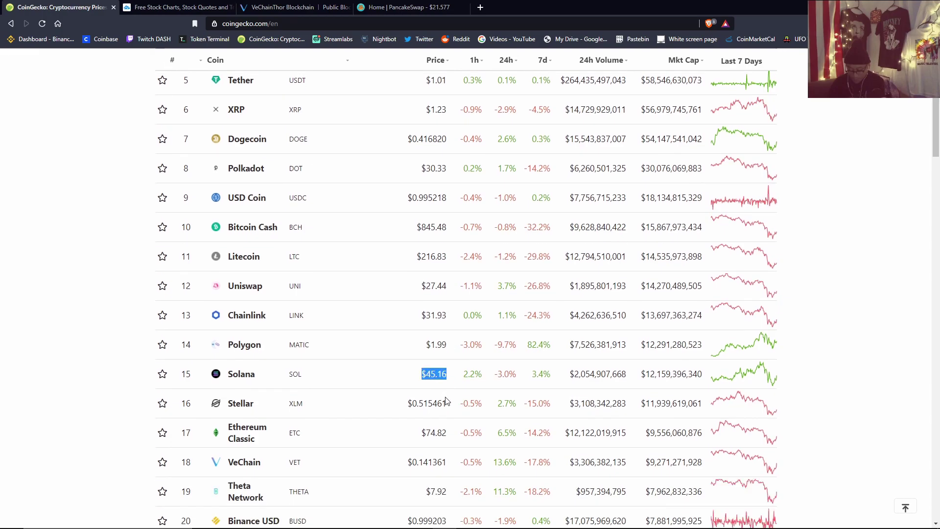
drag(410, 411, 447, 413)
scroll(421, 399, down, 1)
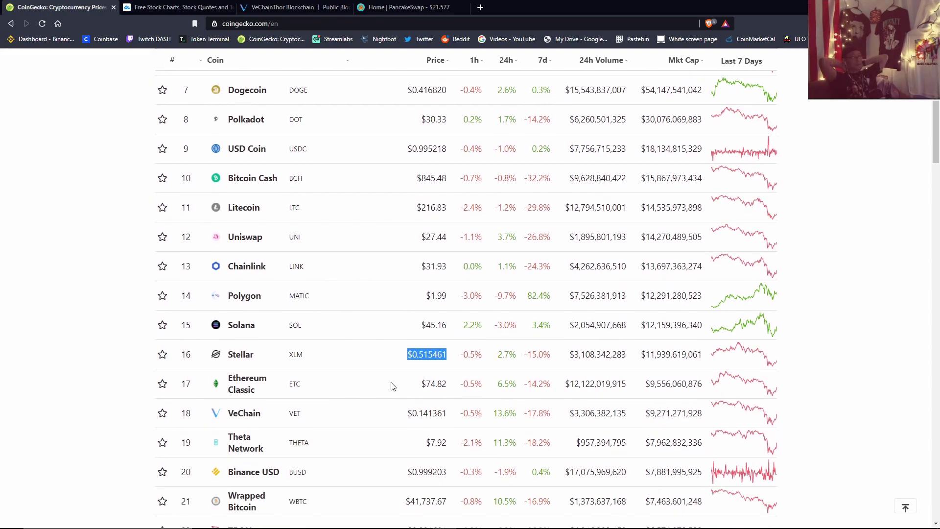
drag(409, 390, 447, 392)
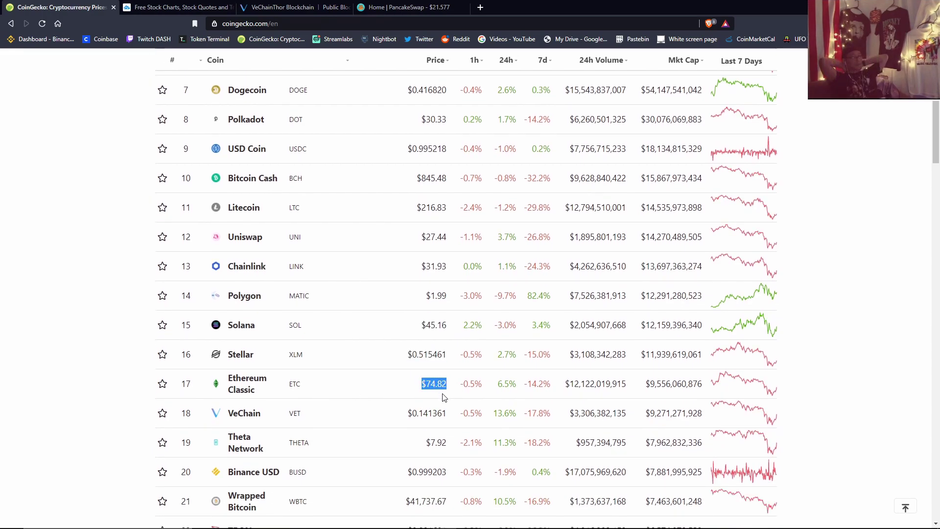
drag(420, 443, 456, 447)
click(428, 443)
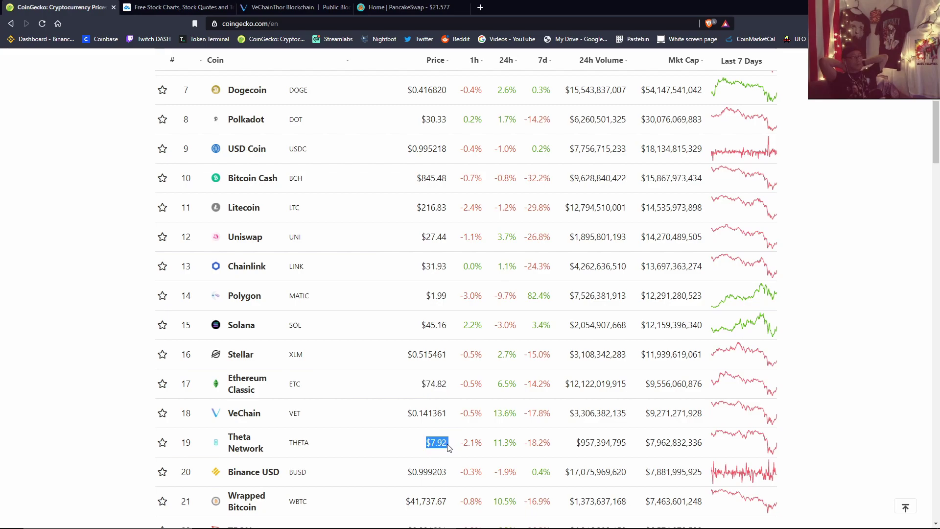
click(441, 448)
scroll(452, 457, up, 6)
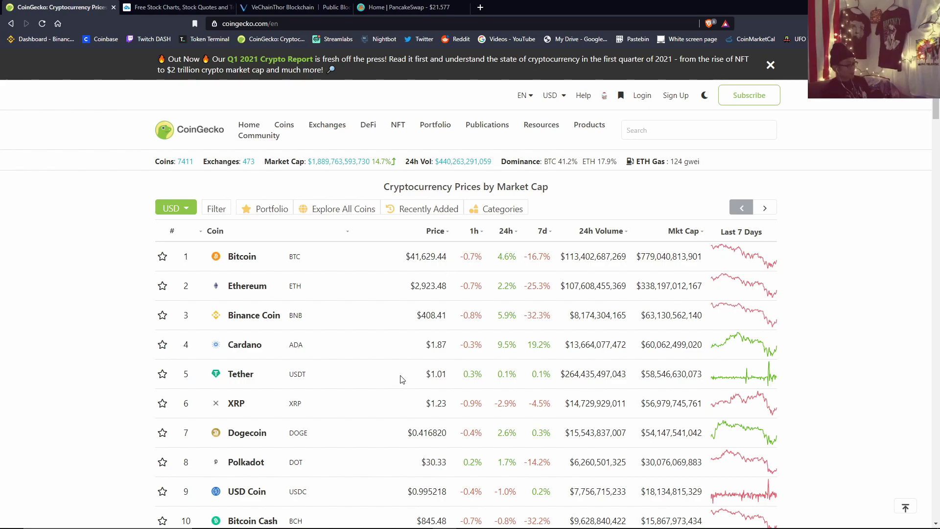
Step: Switch to the VeChainThor website and scroll its home page down and back up
key(ctrl+3)
scroll(533, 261, down, 10)
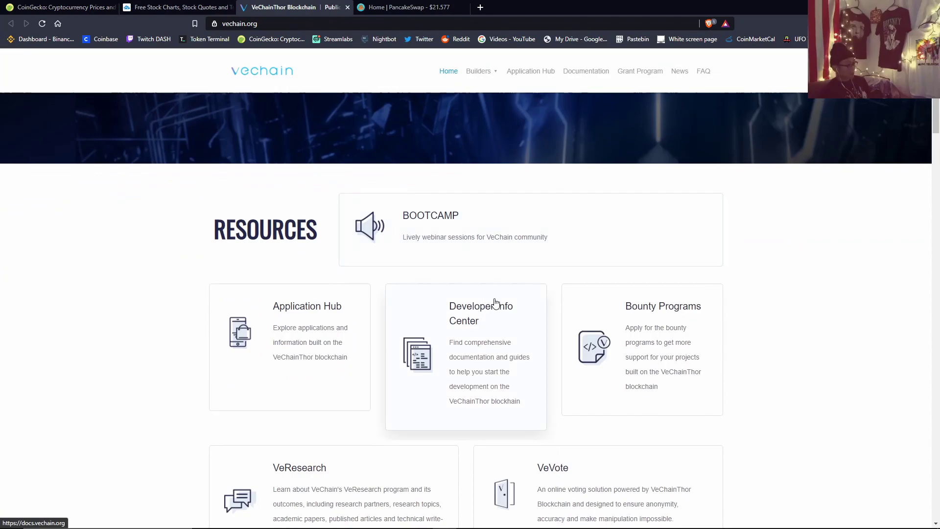
scroll(485, 309, up, 10)
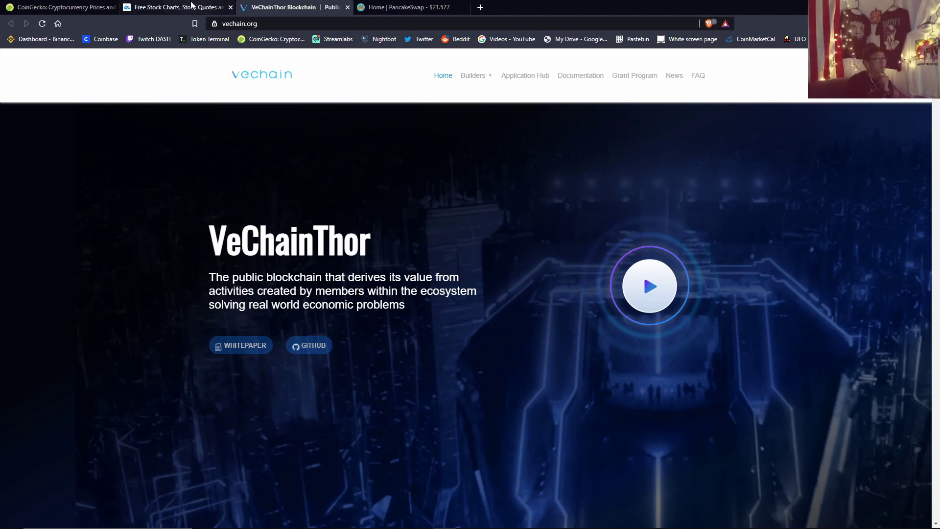
scroll(347, 196, down, 5)
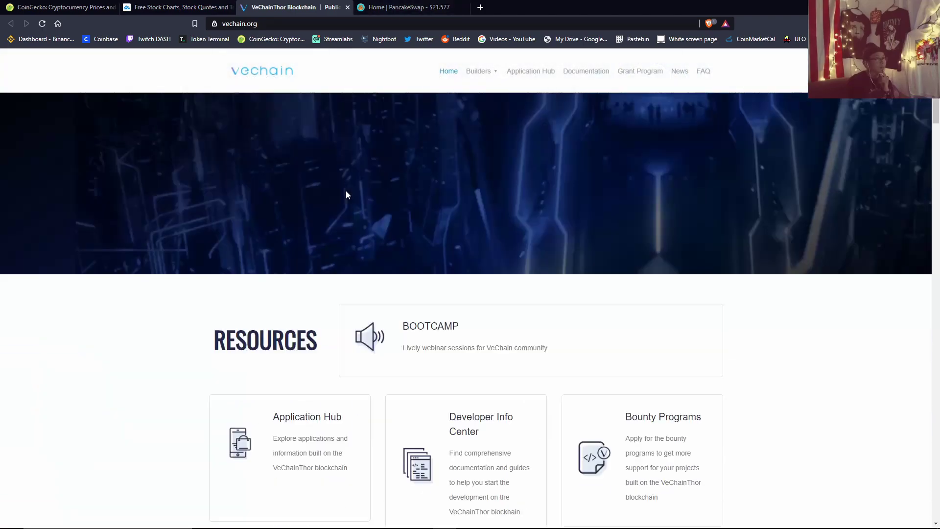
scroll(346, 191, up, 5)
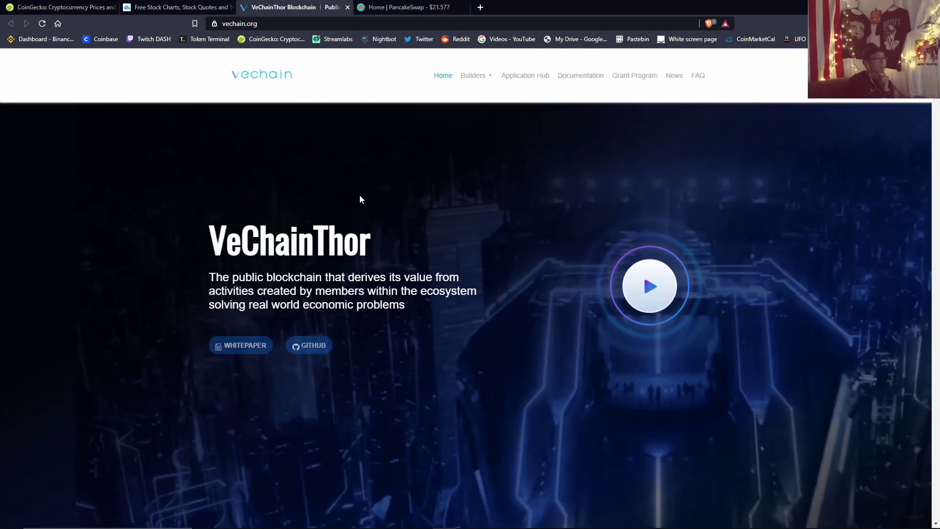
Step: Look over the PancakeSwap home page, then go to the TradingView home page
click(384, 5)
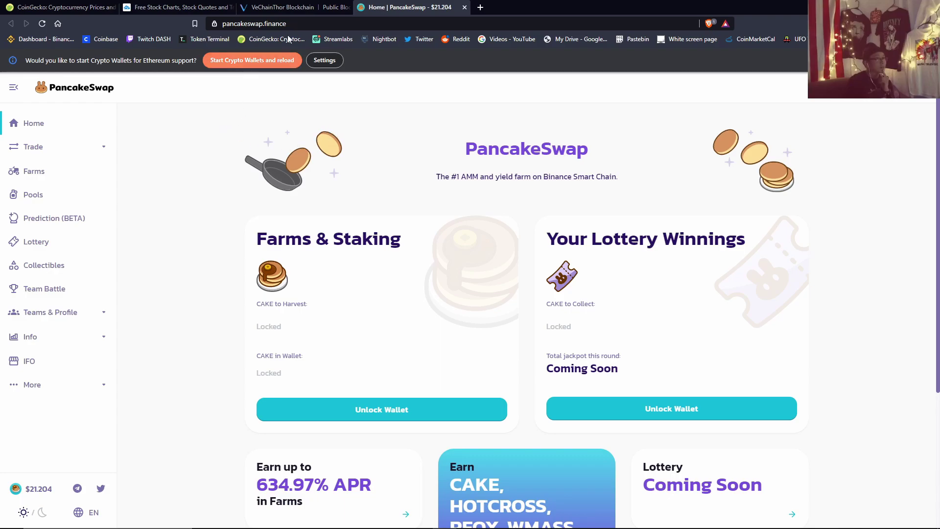
click(299, 7)
click(181, 7)
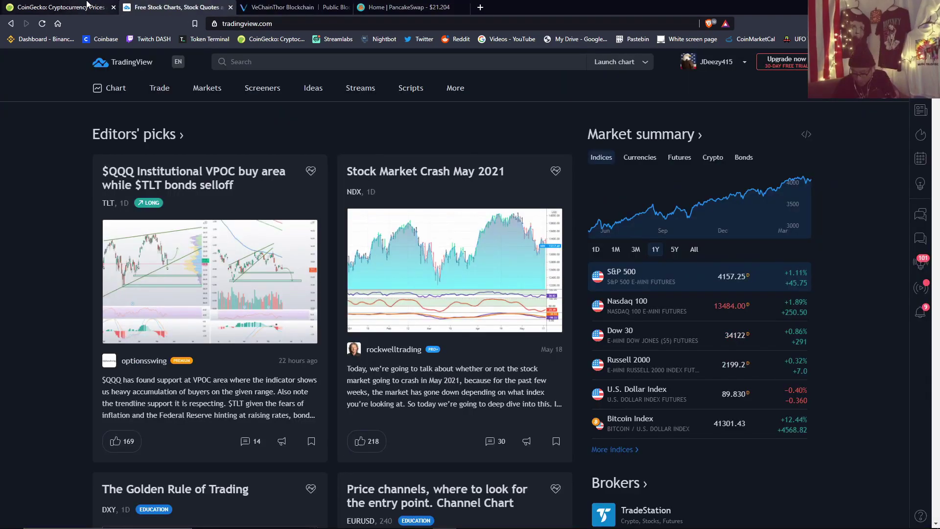
Step: Search BTC, open the BTC/USD Coinbase chart and set it to daily candles
click(263, 61)
text(BTC)
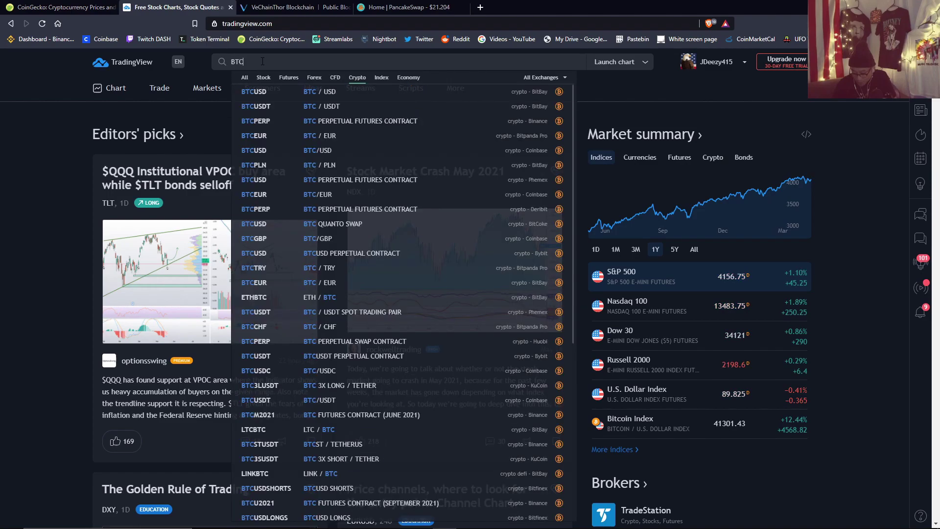
click(369, 155)
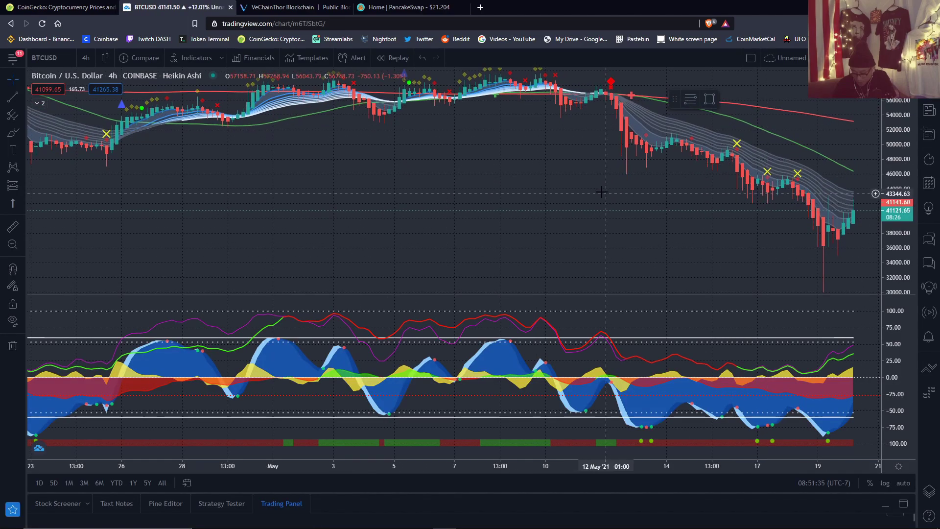
scroll(602, 192, down, 2)
click(86, 58)
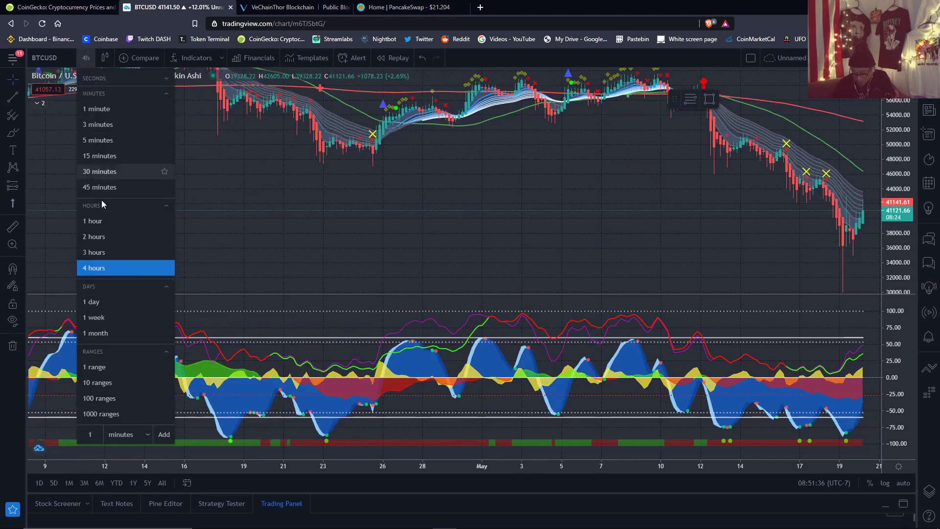
click(90, 302)
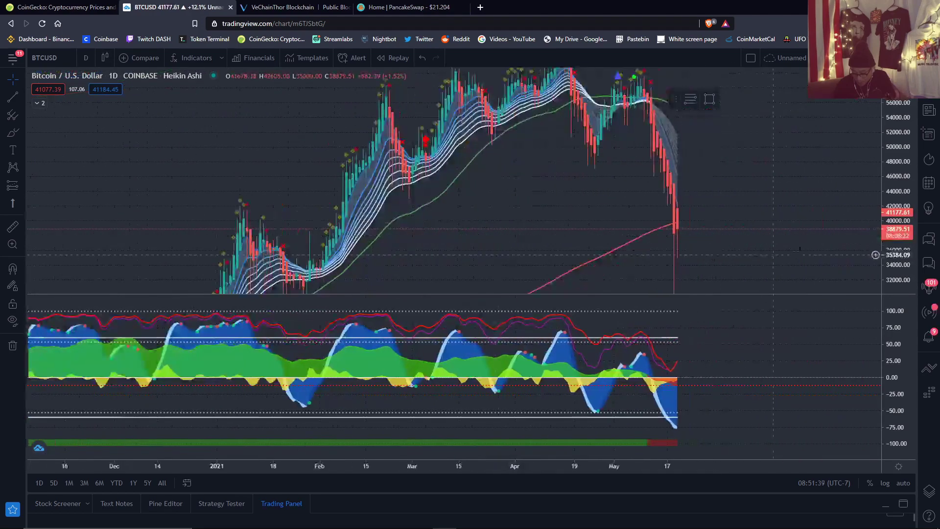
scroll(774, 255, up, 2)
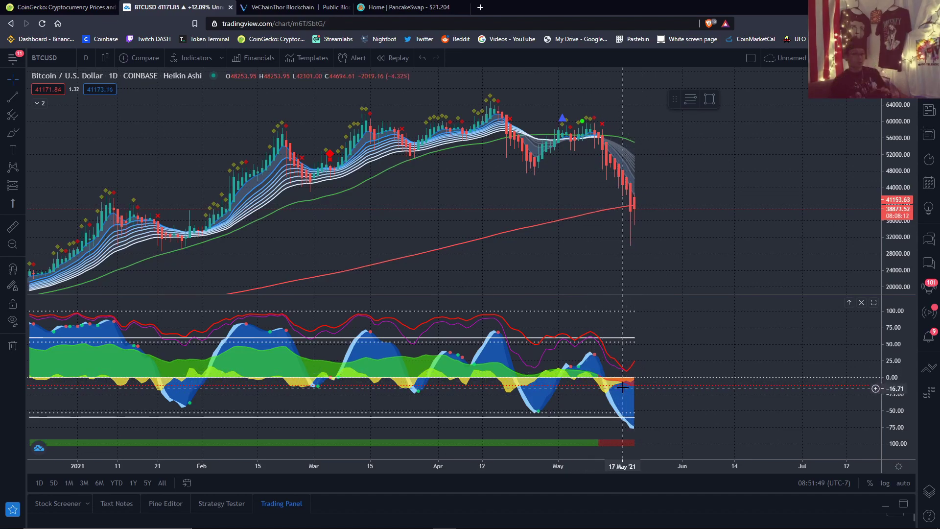
Step: Circle the latest oscillator readings in pink freehand, then delete the circle
click(13, 132)
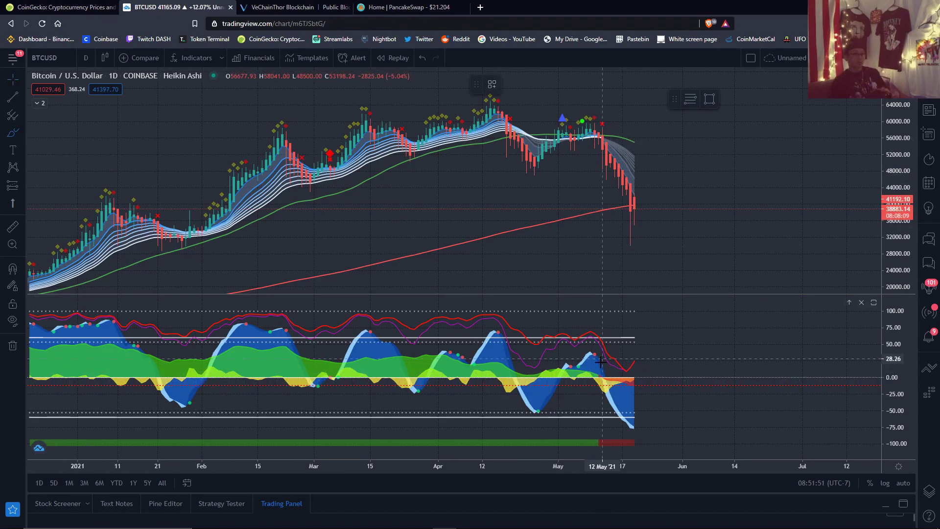
drag(607, 374, 598, 389)
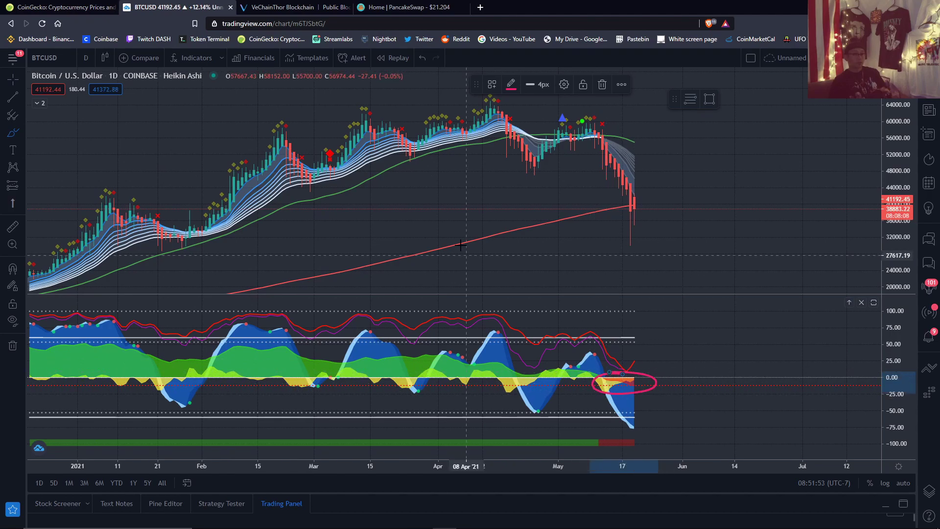
key(Delete)
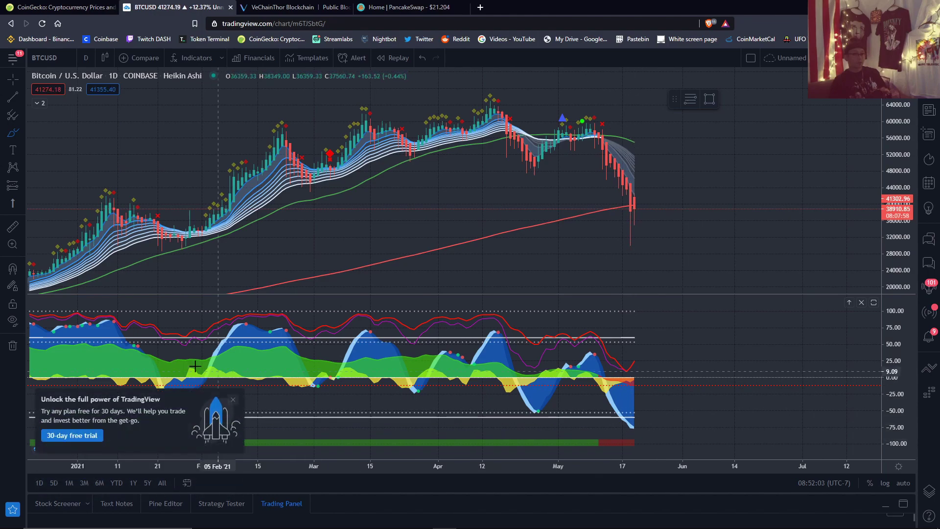
Step: Dismiss the free trial promotion and browse the freehand drawing shapes list
click(233, 402)
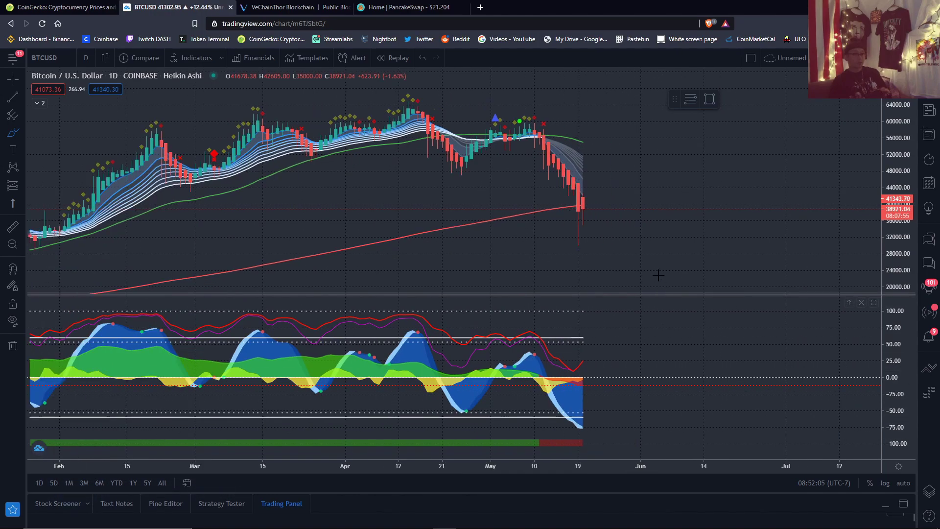
scroll(657, 276, up, 2)
scroll(610, 210, up, 1)
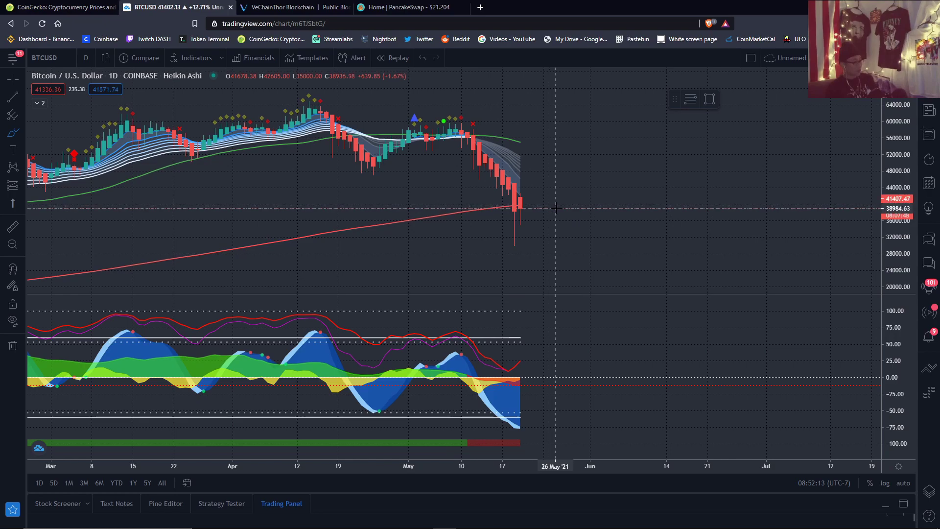
click(23, 133)
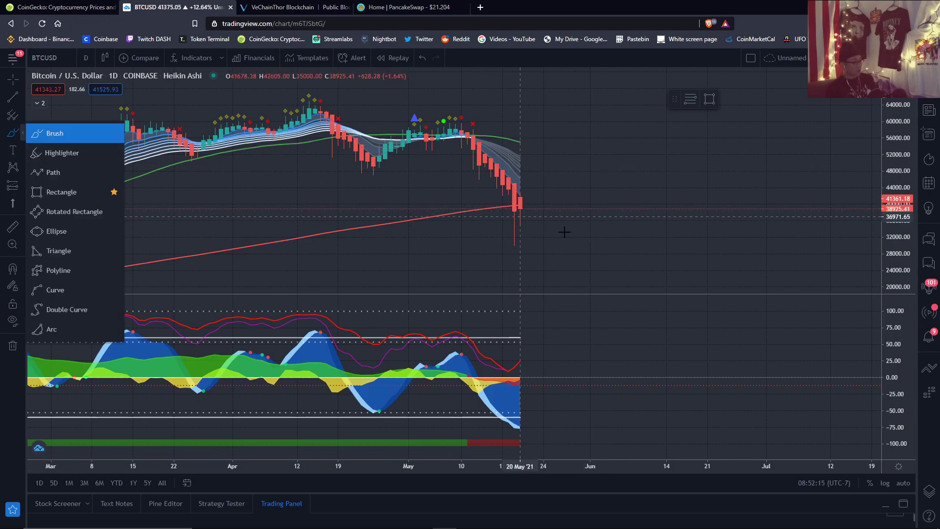
click(10, 139)
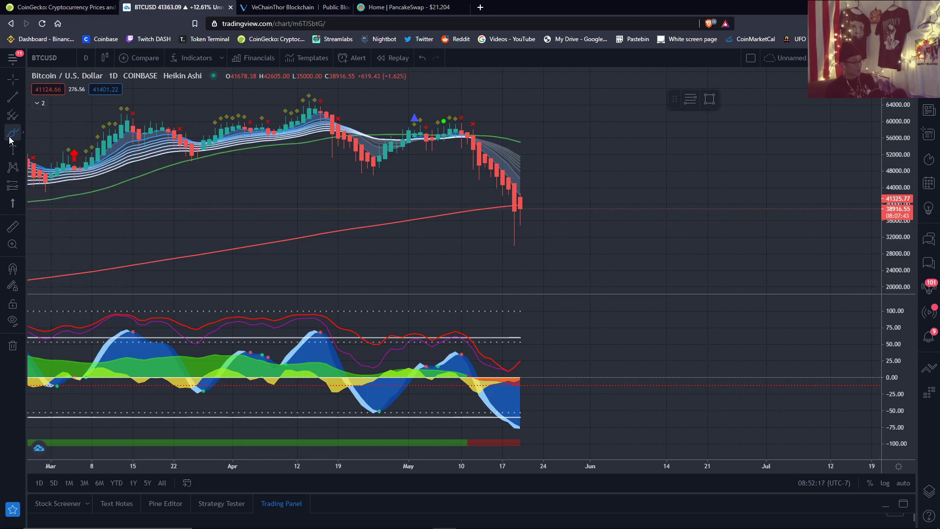
scroll(540, 272, down, 3)
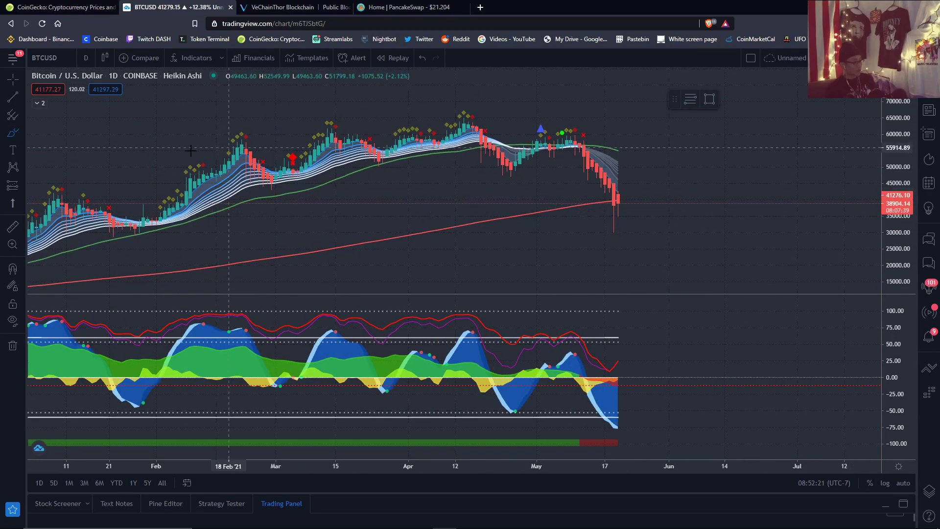
Step: Switch the Bitcoin chart to 1-week candles
click(86, 58)
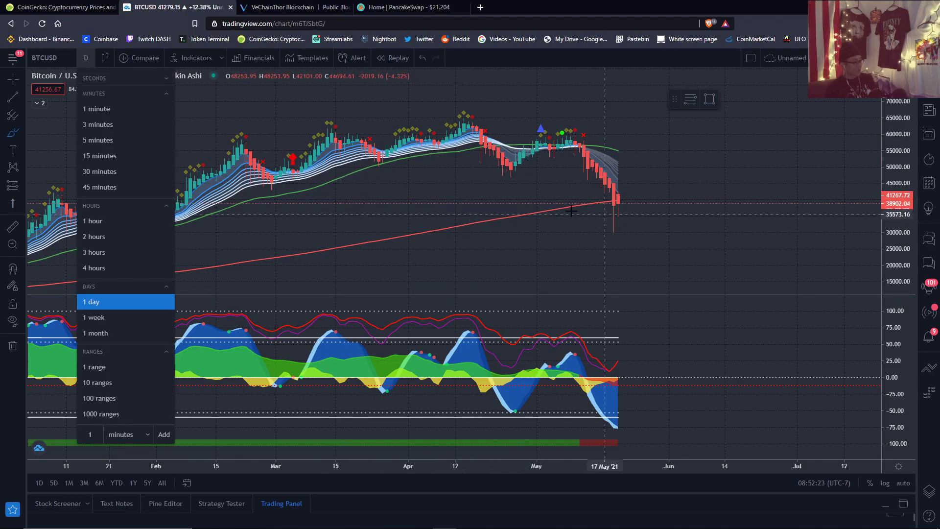
click(112, 319)
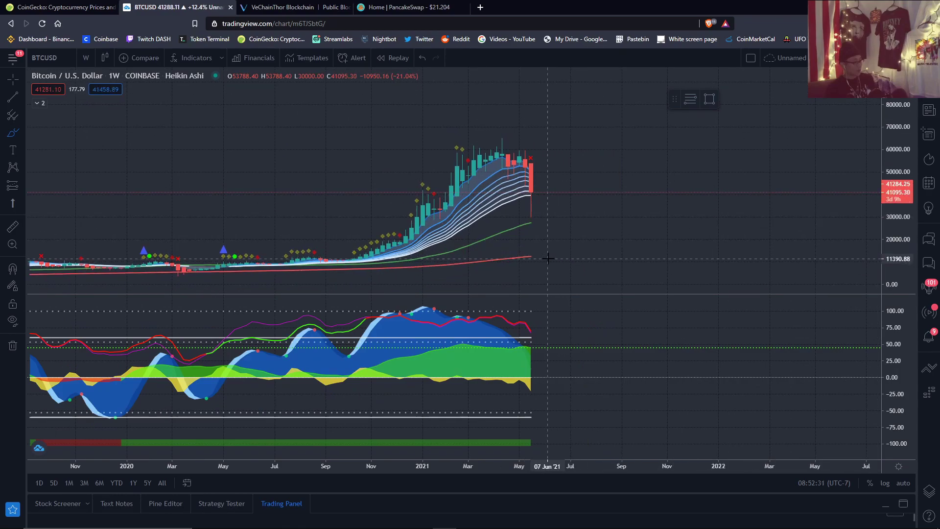
scroll(641, 210, up, 2)
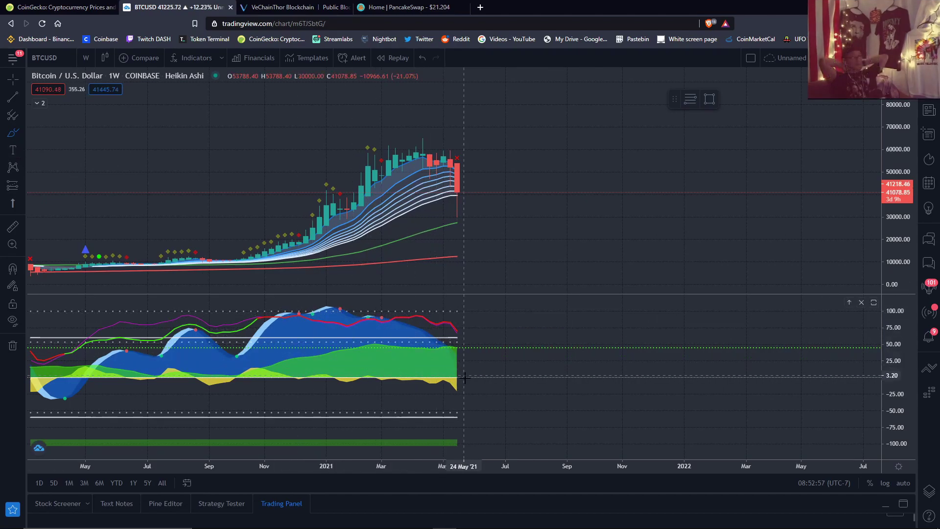
Step: Brush a projected wave on the oscillator, then delete it with the trash icon
click(22, 132)
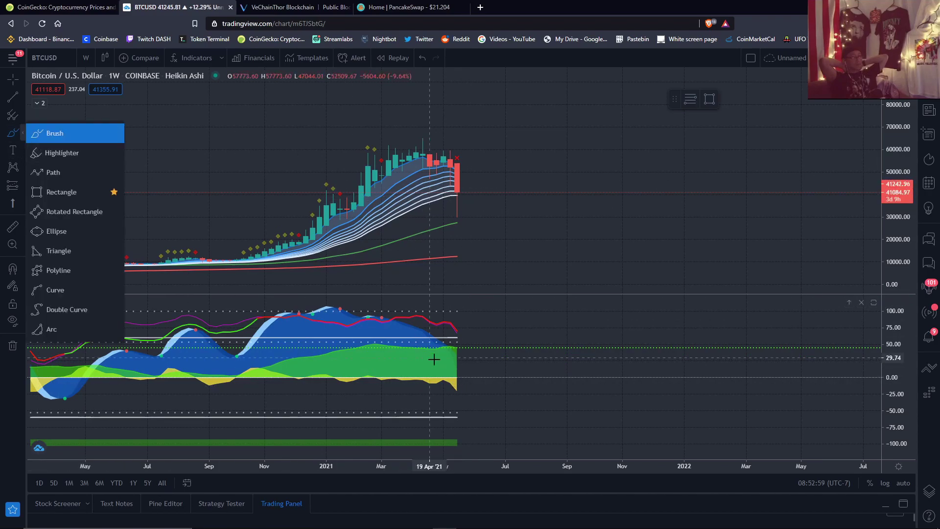
mouse_move(452, 359)
mouse_down()
mouse_move(462, 376)
mouse_move(508, 328)
mouse_move(632, 325)
mouse_move(666, 341)
mouse_up()
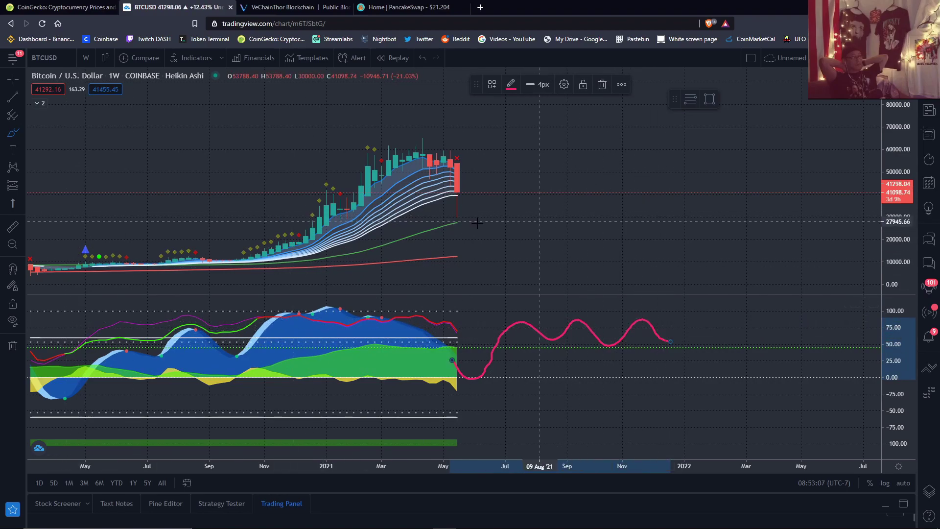
click(602, 85)
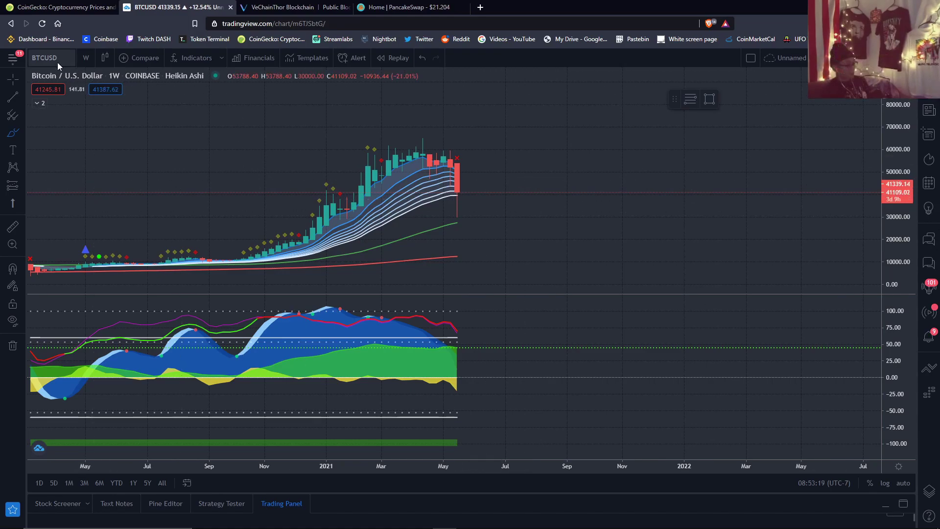
Step: Set the chart back to 1-day candles and rescale the price axis to fit
click(86, 58)
click(95, 302)
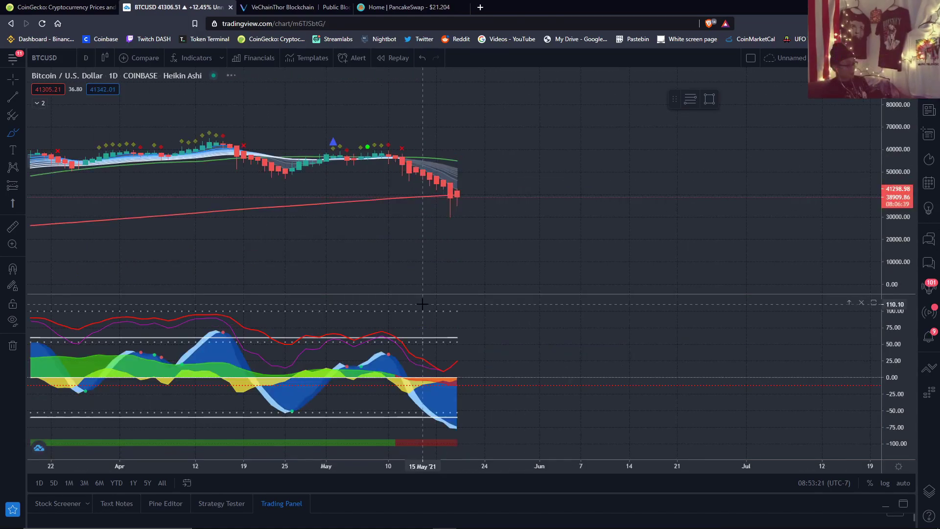
drag(896, 259, 897, 232)
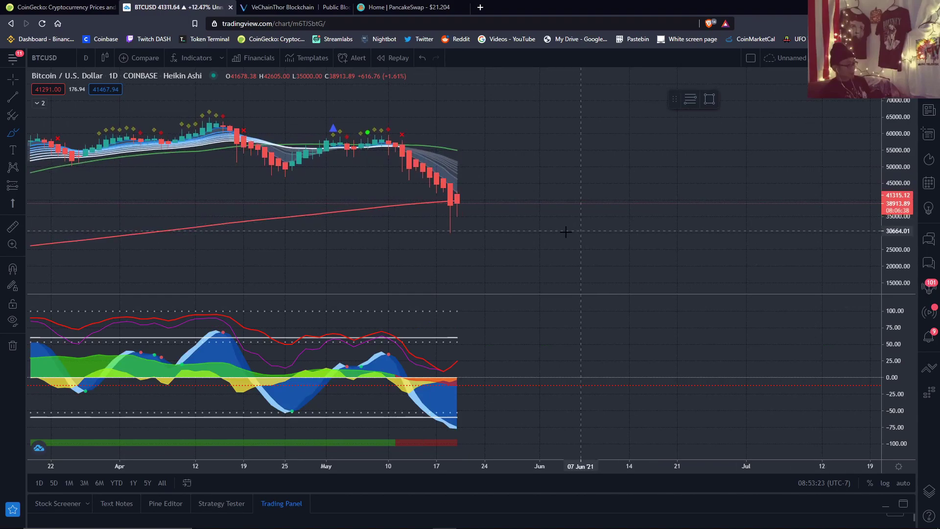
scroll(568, 233, down, 5)
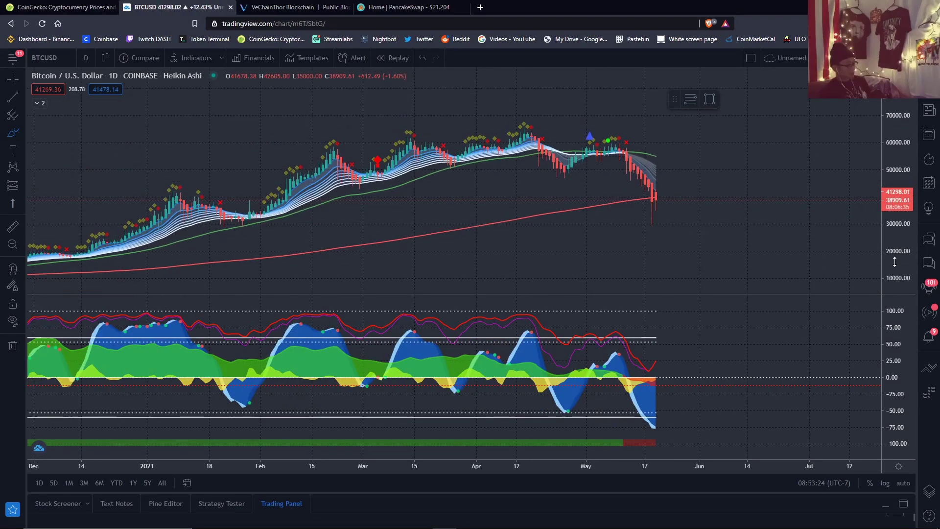
drag(916, 243, 831, 270)
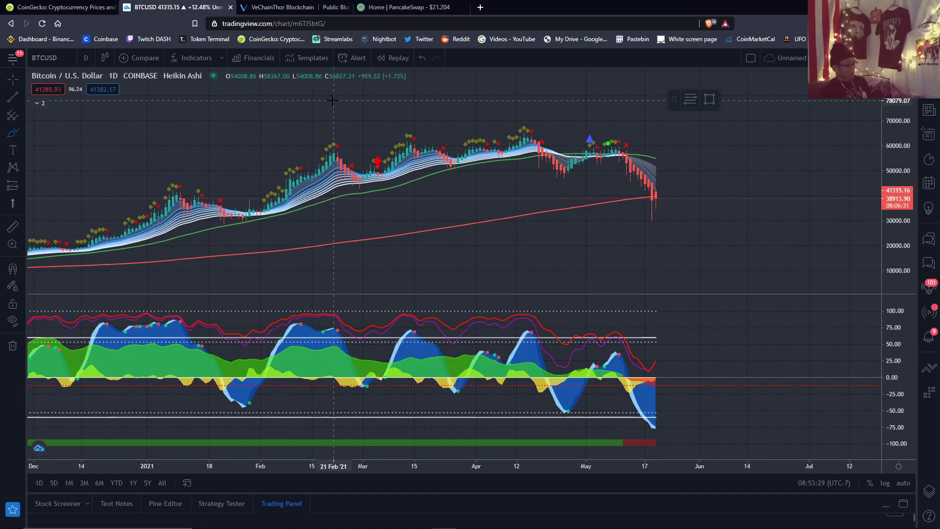
Step: Search ETH and load the ETHUSD Coinbase chart
click(44, 57)
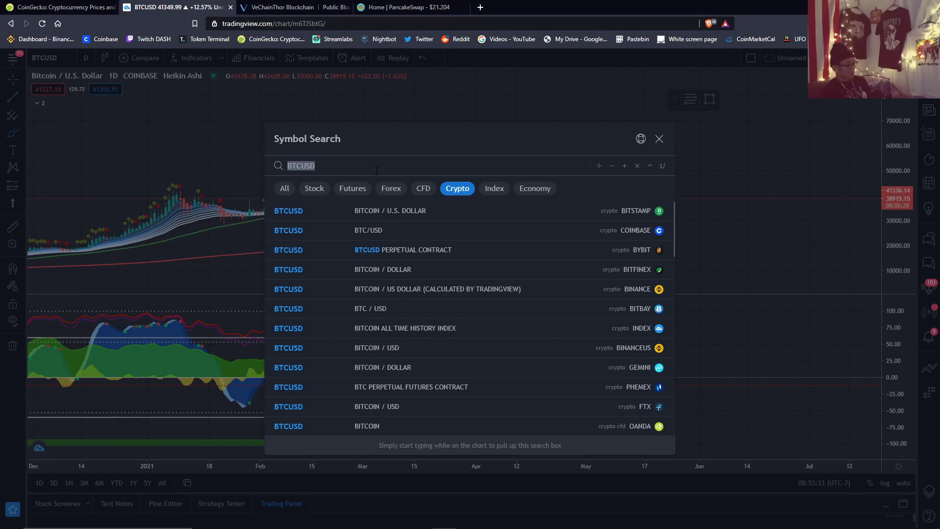
text(ETH)
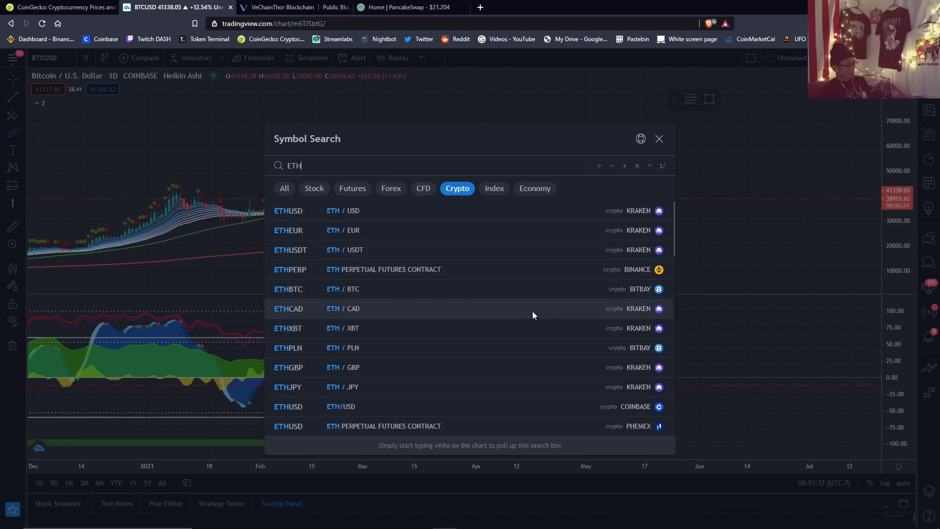
scroll(532, 309, down, 2)
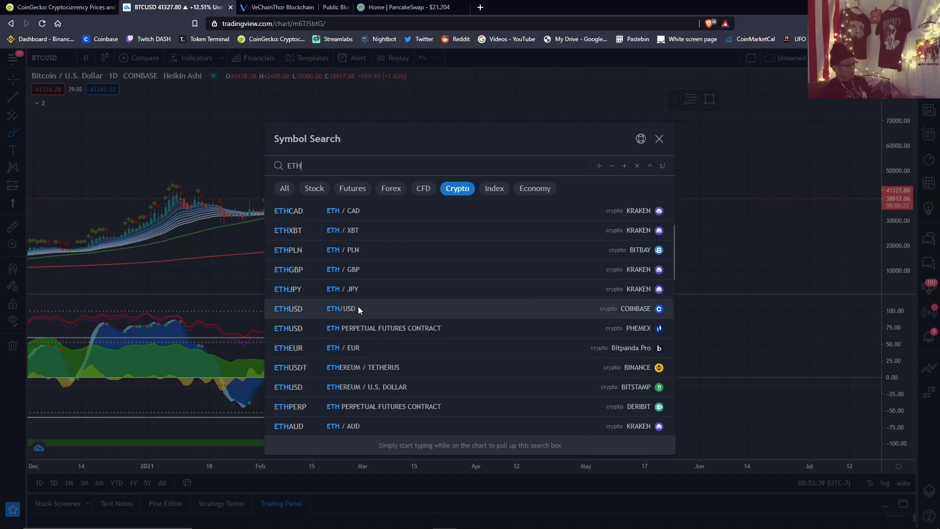
click(358, 307)
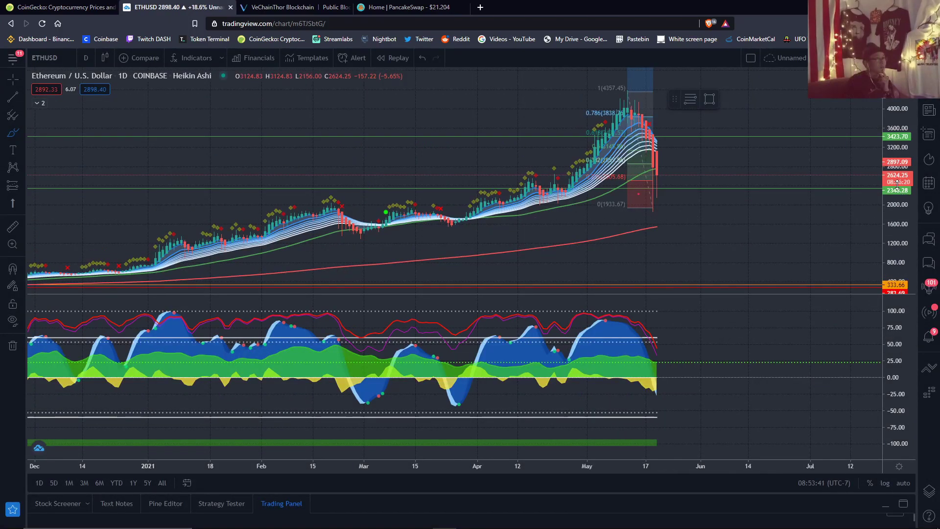
Step: Delete the Fibonacci retracement and horizontal lines from the Ethereum chart and rescale the price axis
drag(897, 185, 804, 216)
scroll(771, 216, up, 4)
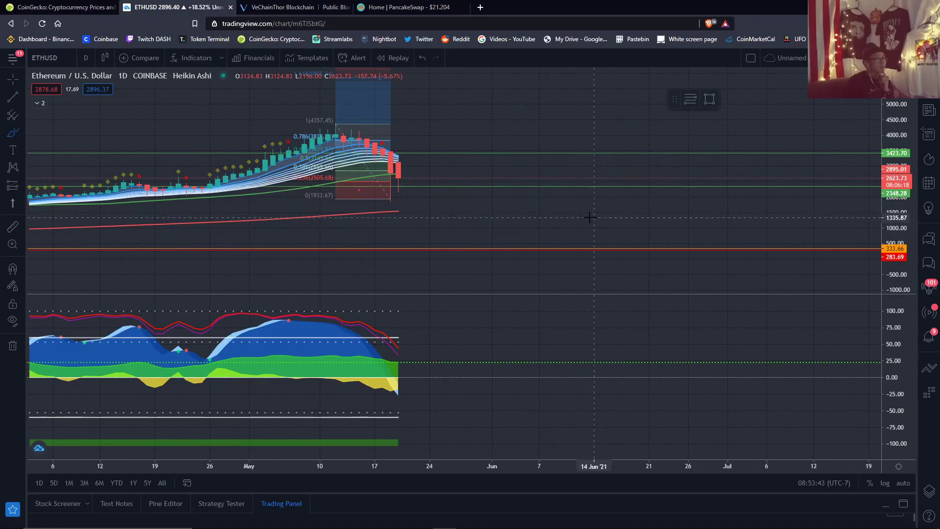
click(87, 58)
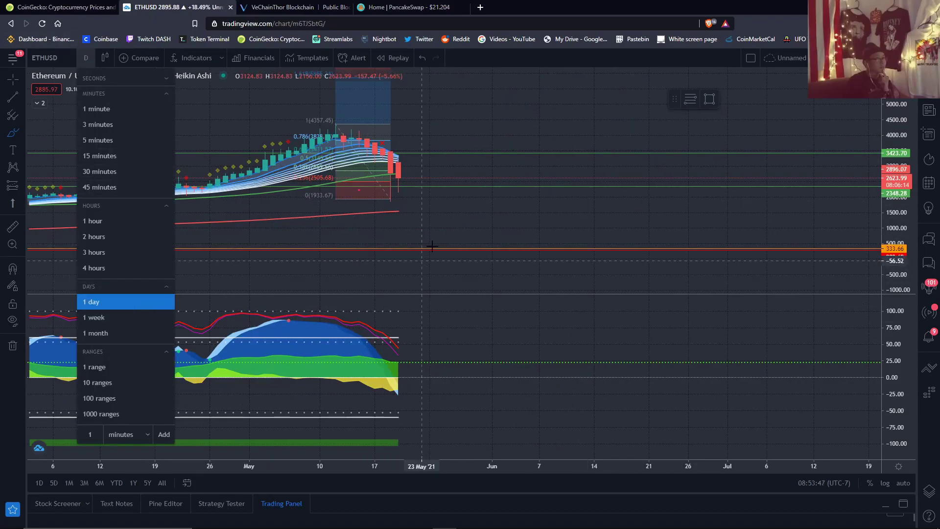
click(441, 222)
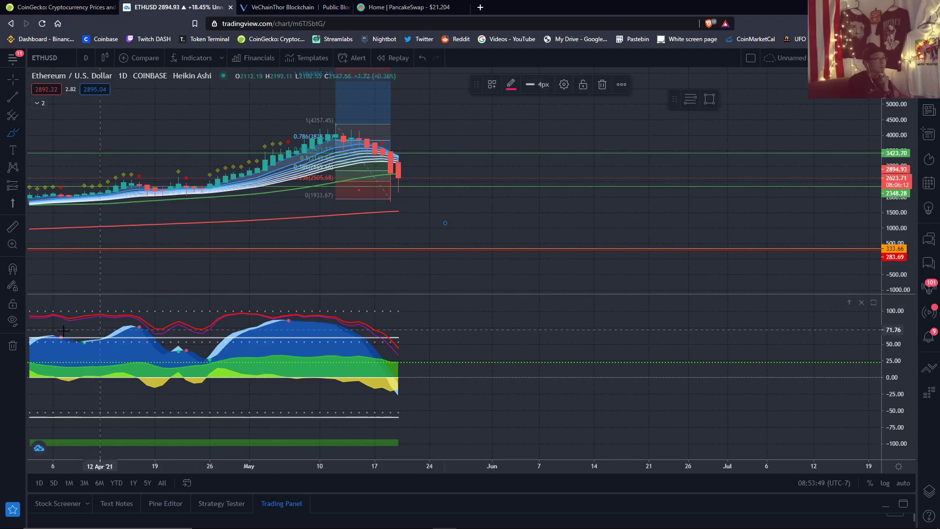
click(13, 345)
scroll(523, 202, down, 3)
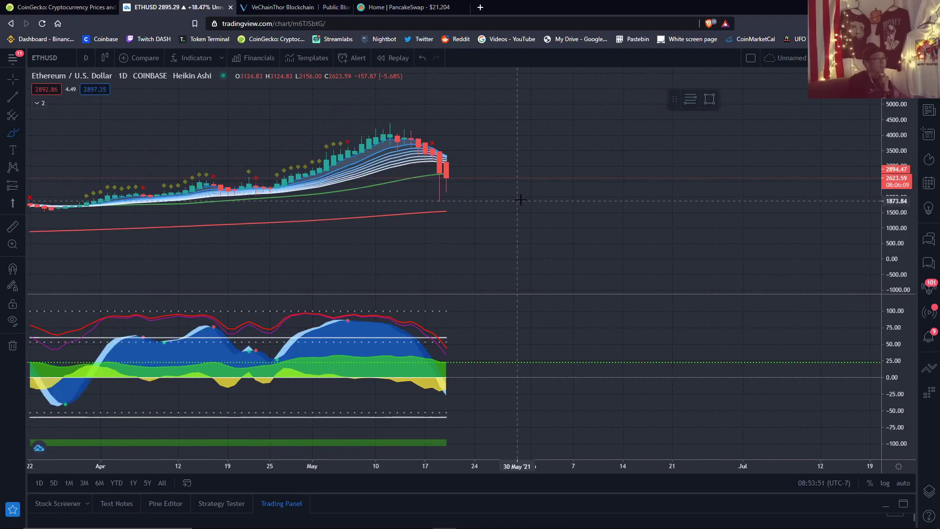
drag(886, 224, 892, 196)
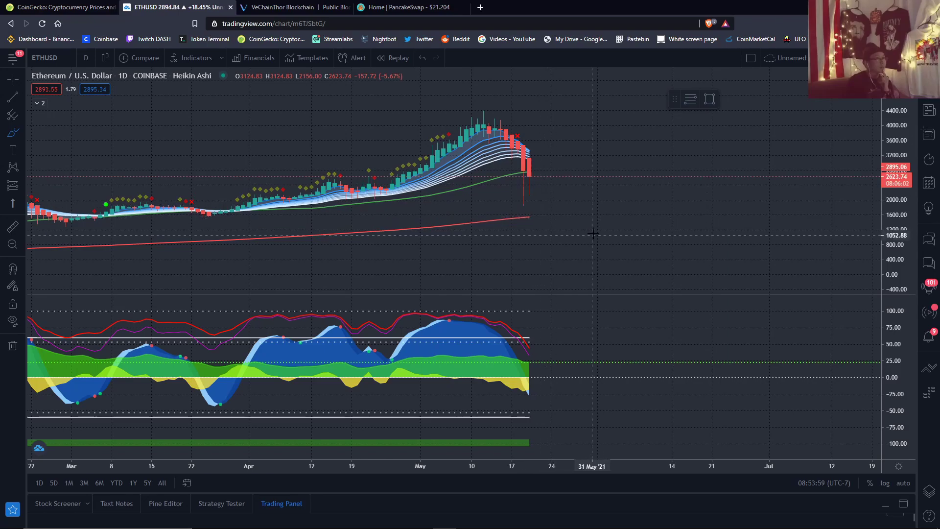
scroll(594, 231, down, 1)
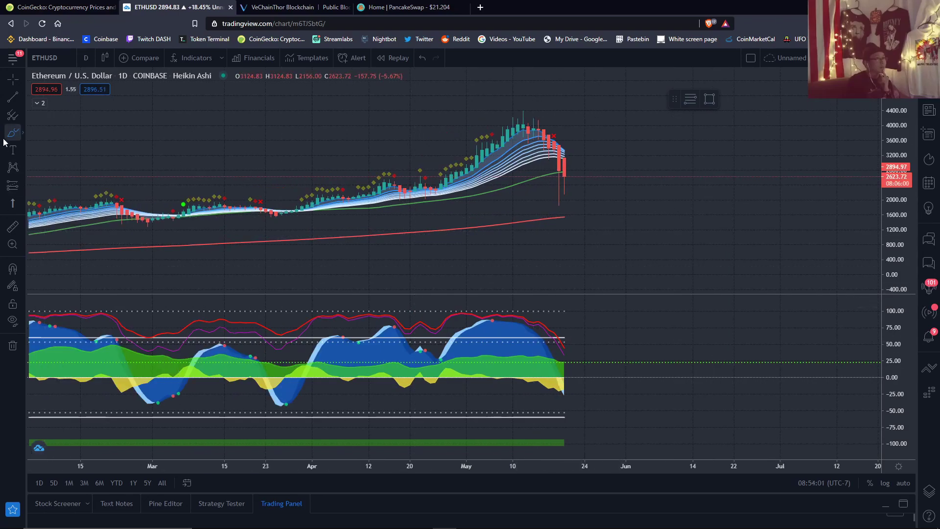
click(19, 134)
Step: Brush a dip-then-rebound curve past 50 on the Ethereum oscillator
mouse_move(549, 349)
mouse_down()
mouse_move(580, 419)
mouse_move(618, 333)
mouse_up()
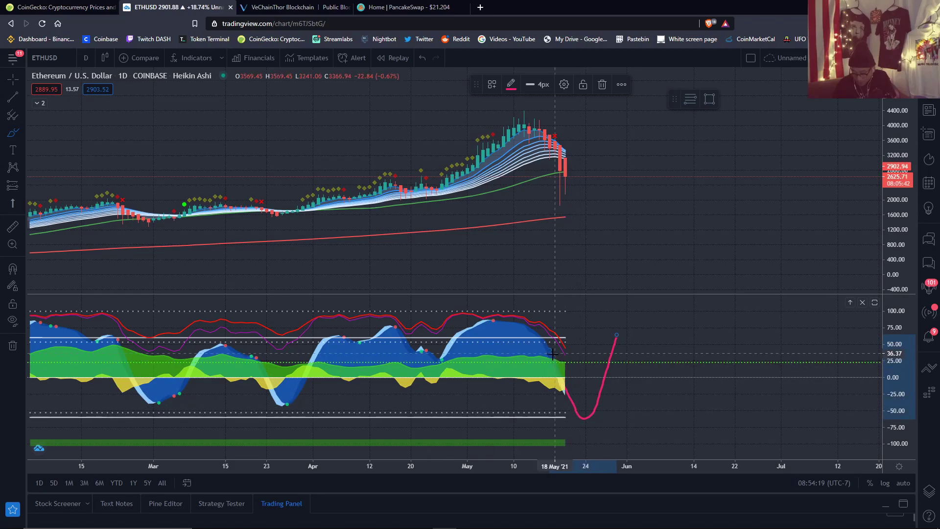
drag(552, 353, 550, 351)
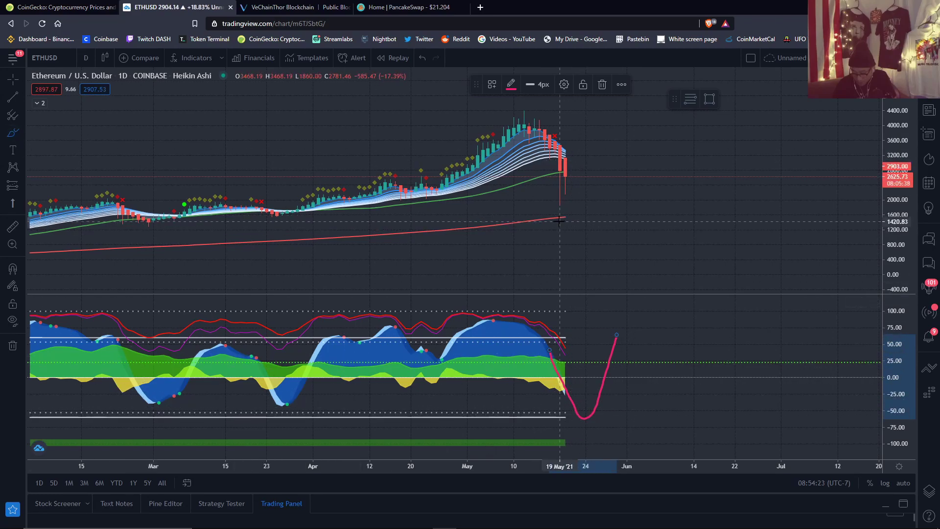
scroll(559, 220, down, 2)
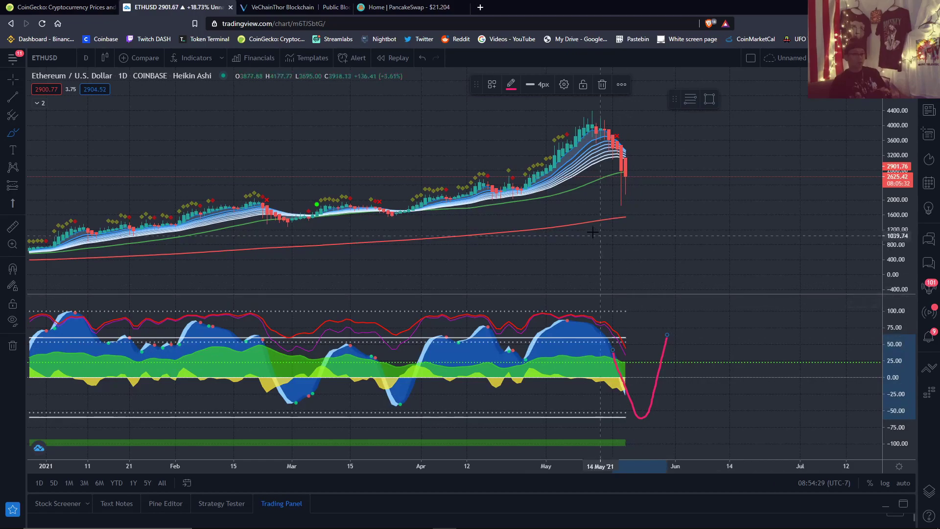
scroll(592, 232, up, 1)
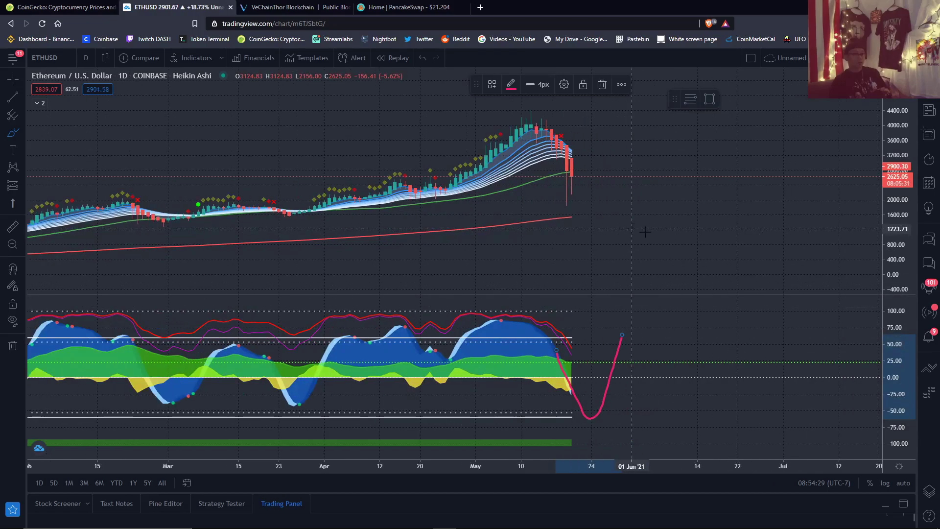
Step: Delete the sketched oscillator curve with the trash icon
click(87, 58)
click(602, 85)
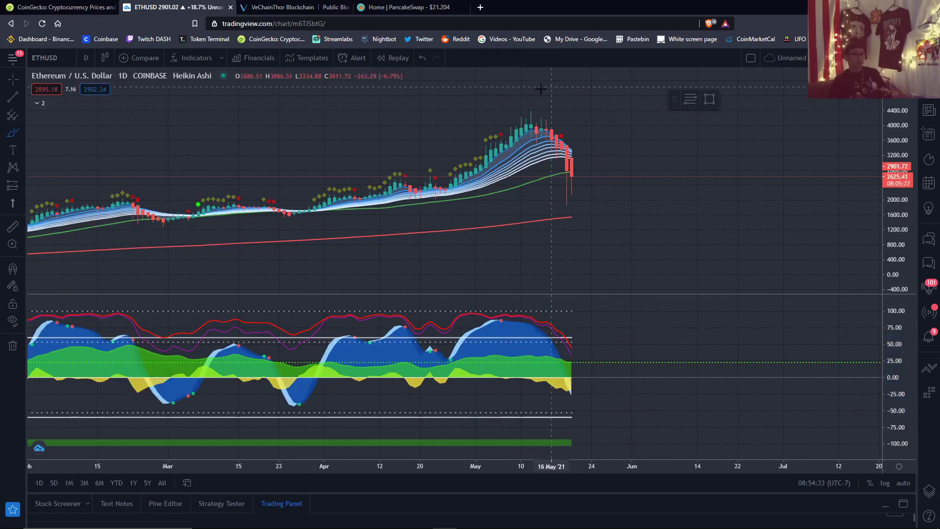
click(86, 57)
Step: Switch the Ethereum chart to 4-hour candles, zoom through it, then change to 1-hour candles
click(99, 272)
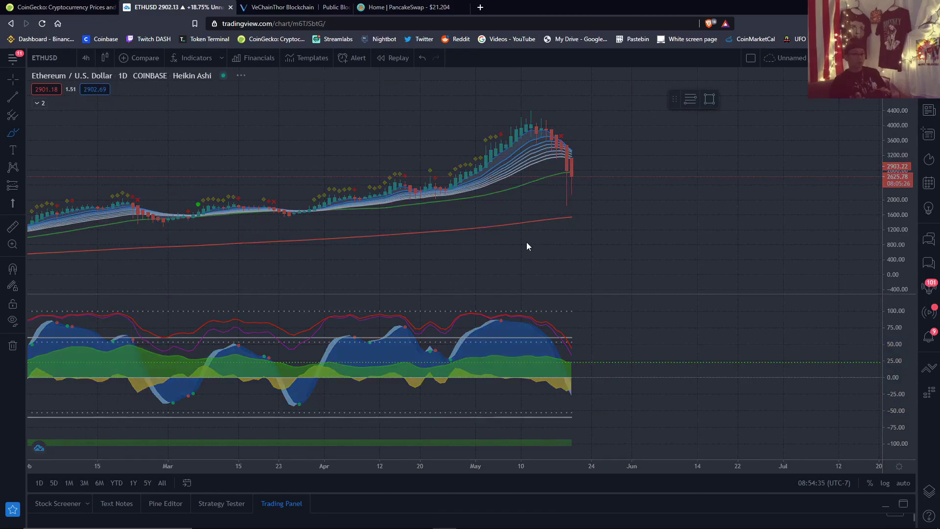
scroll(707, 231, down, 1)
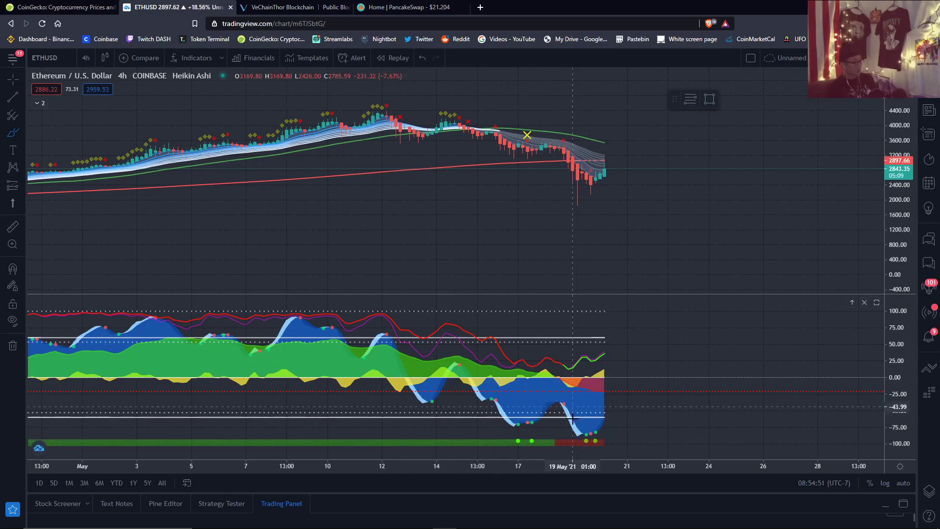
scroll(568, 436, up, 1)
scroll(562, 188, up, 1)
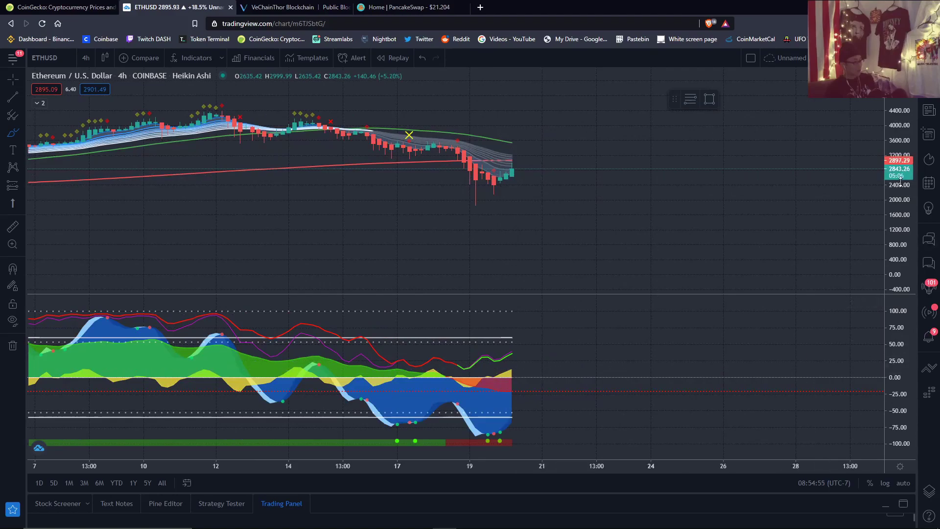
scroll(490, 230, up, 1)
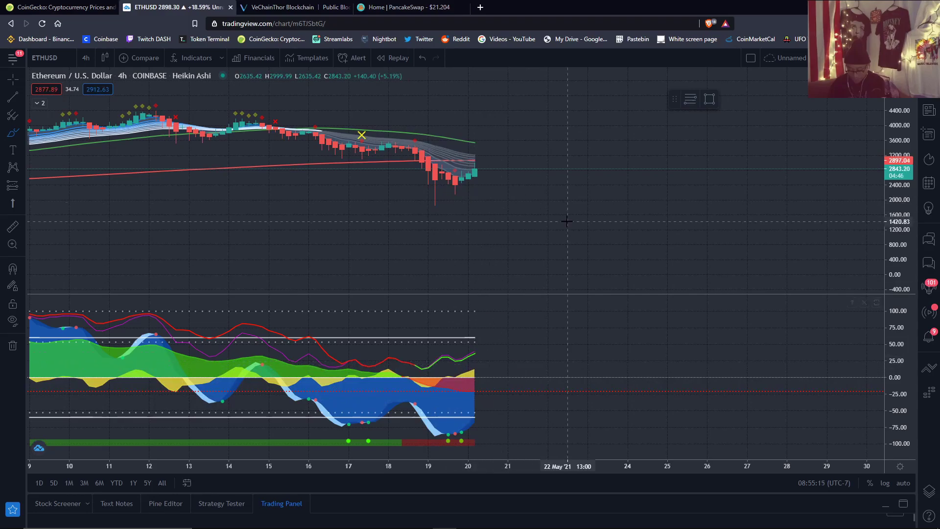
scroll(530, 190, up, 1)
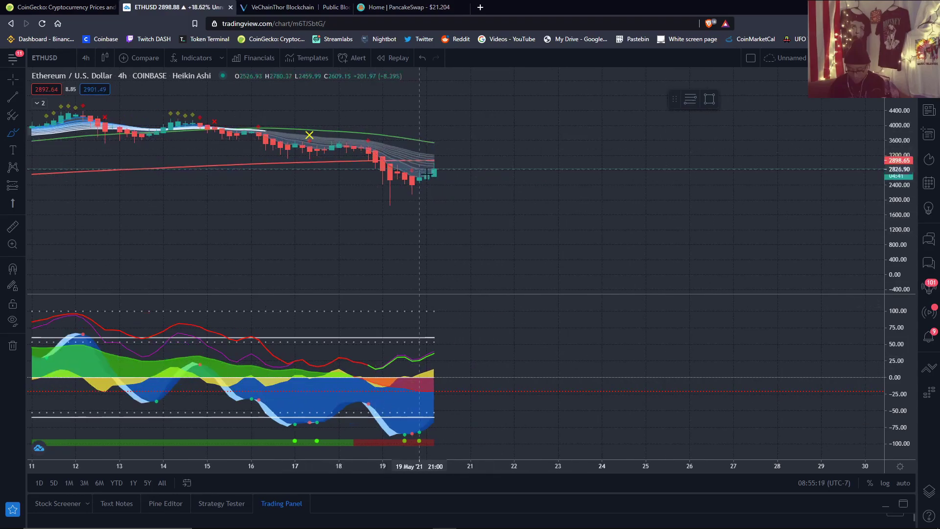
scroll(578, 230, down, 1)
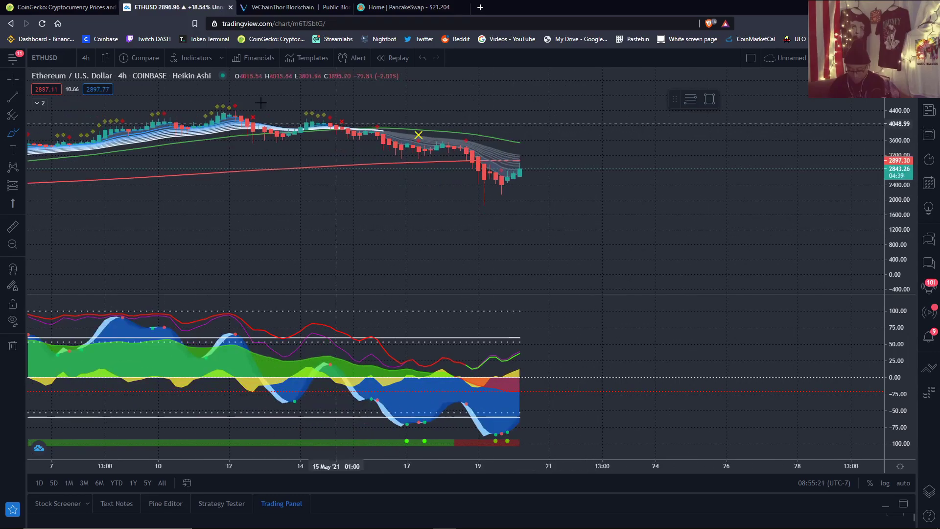
click(86, 57)
click(120, 220)
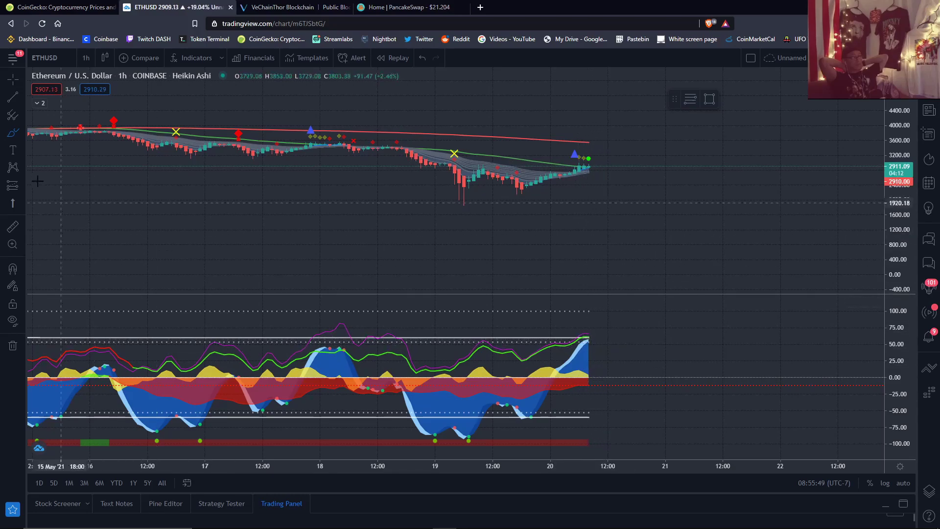
Step: Brush a projected oscillator path right of the latest 1-hour bar, then delete it
click(22, 133)
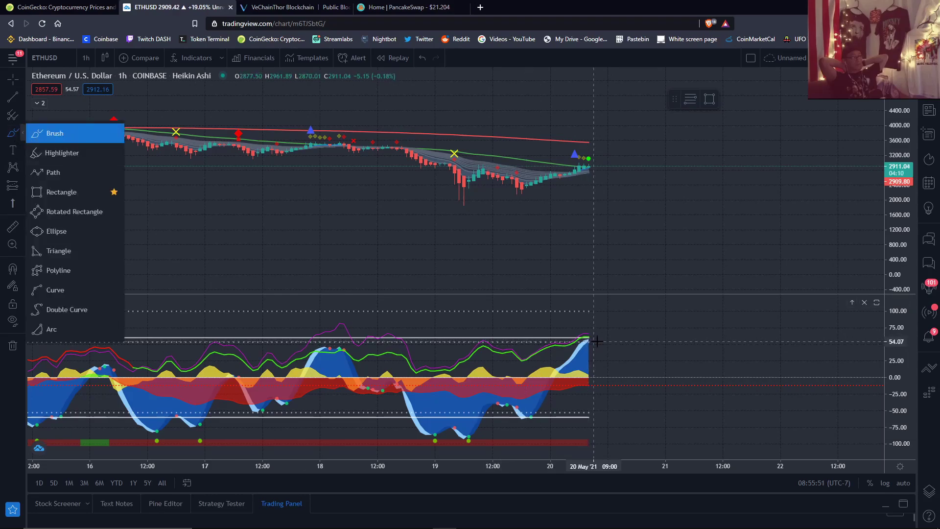
mouse_move(595, 339)
mouse_down()
mouse_move(631, 365)
mouse_move(698, 356)
mouse_move(727, 435)
mouse_move(785, 343)
mouse_up()
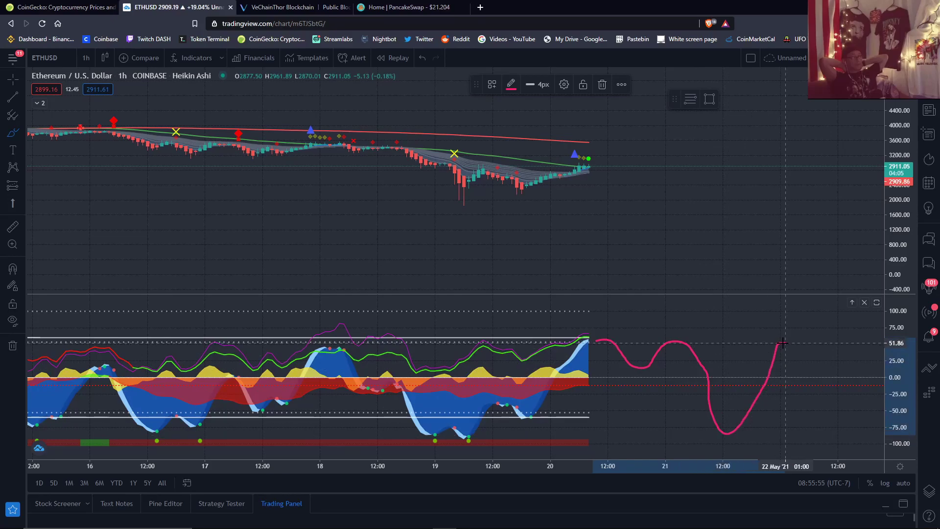
click(603, 84)
scroll(224, 210, down, 3)
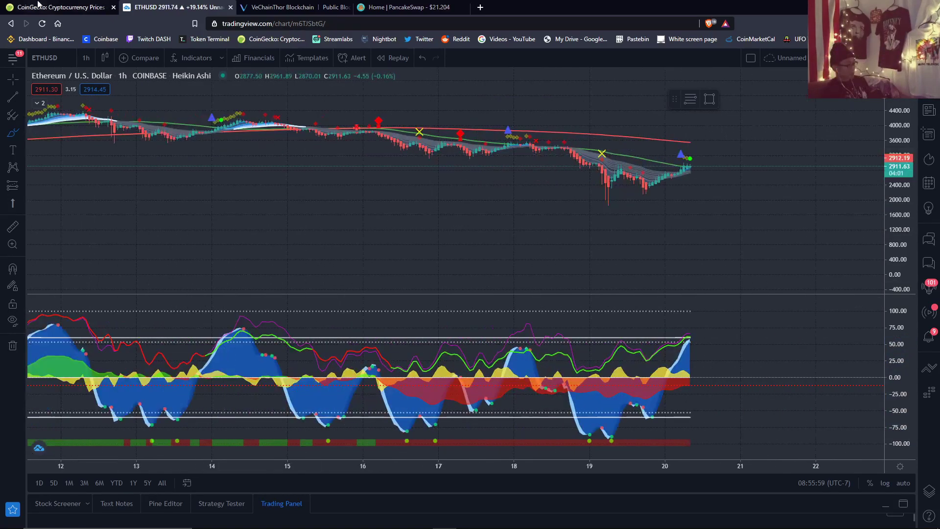
Step: Search VET and load the VECHAIN / TETHERUS Binance chart
click(58, 60)
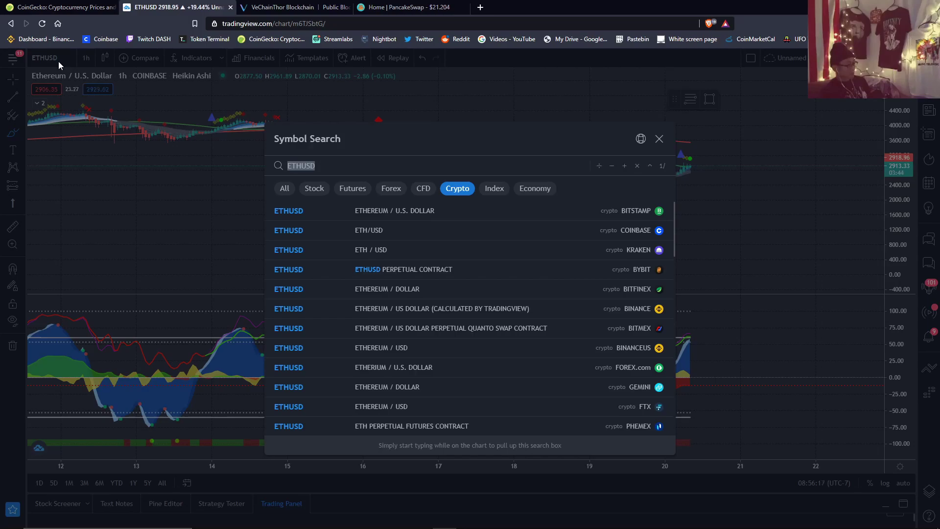
text(VET)
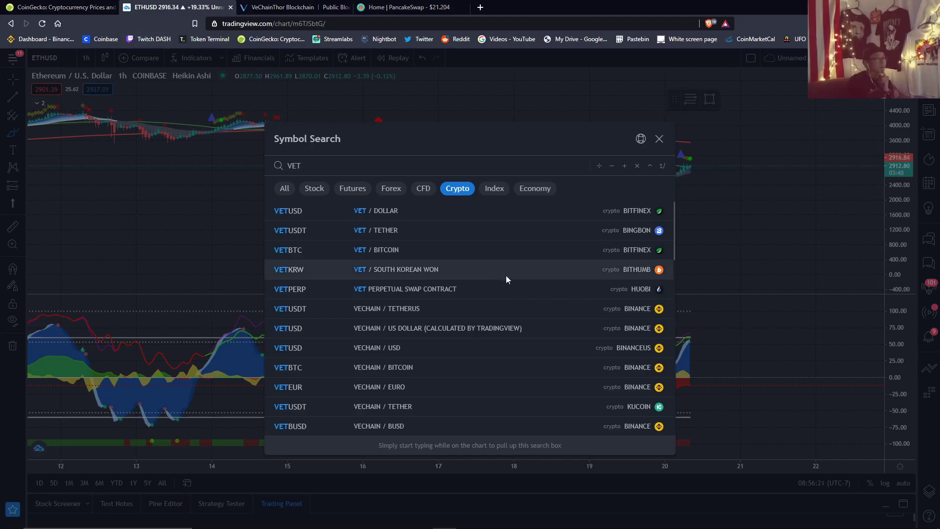
click(482, 310)
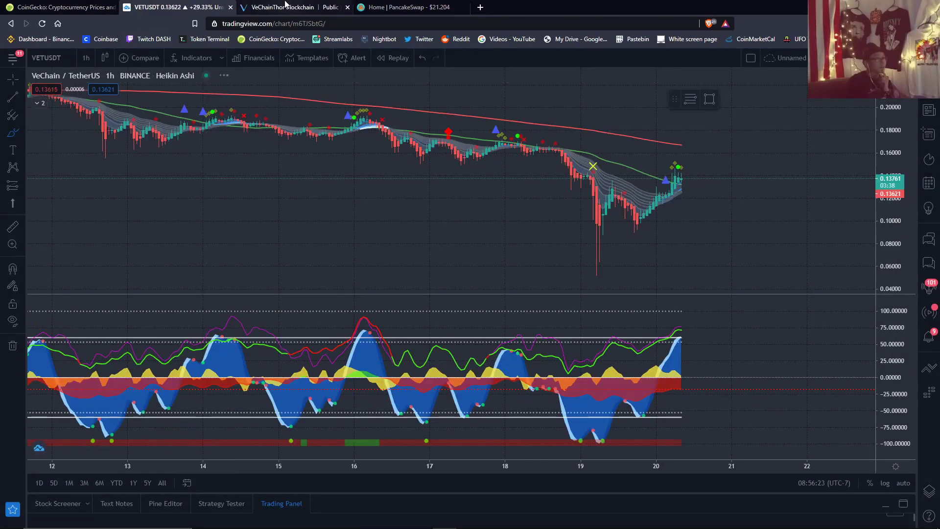
Step: On the vechain.org site, read over the VeChainThor heading and tagline paragraph
click(284, 7)
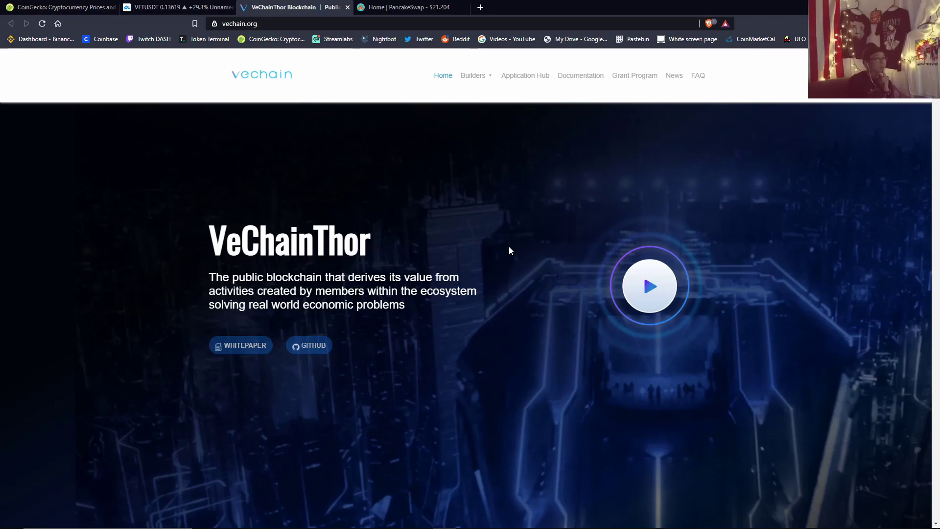
scroll(481, 303, down, 1)
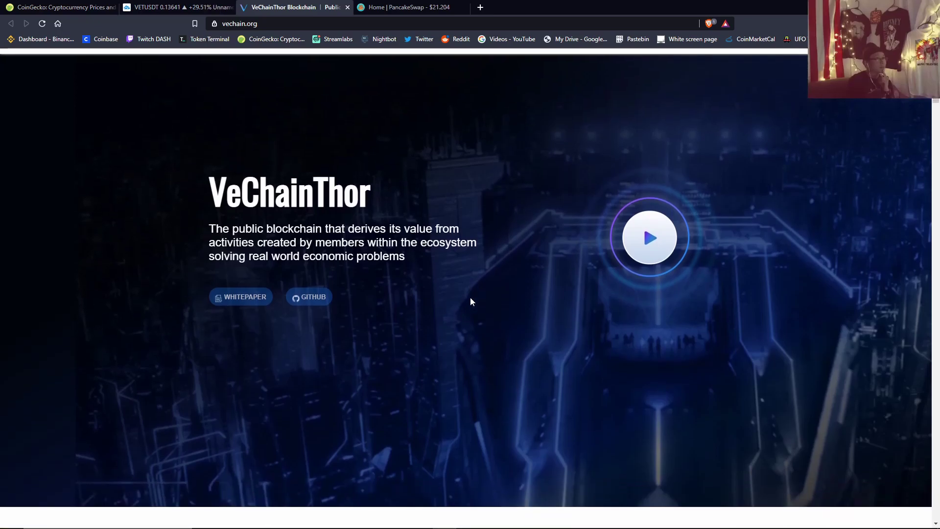
drag(217, 193, 372, 194)
click(398, 226)
scroll(398, 226, up, 1)
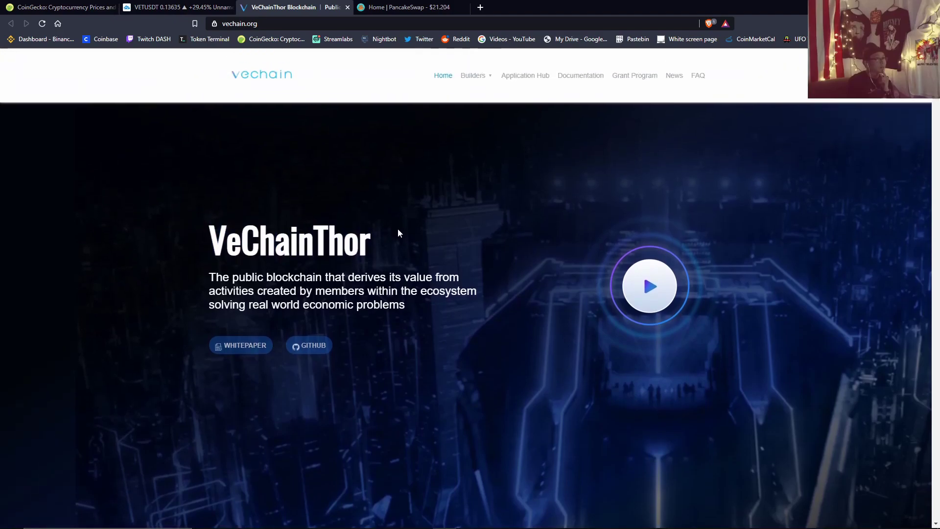
drag(223, 278, 406, 309)
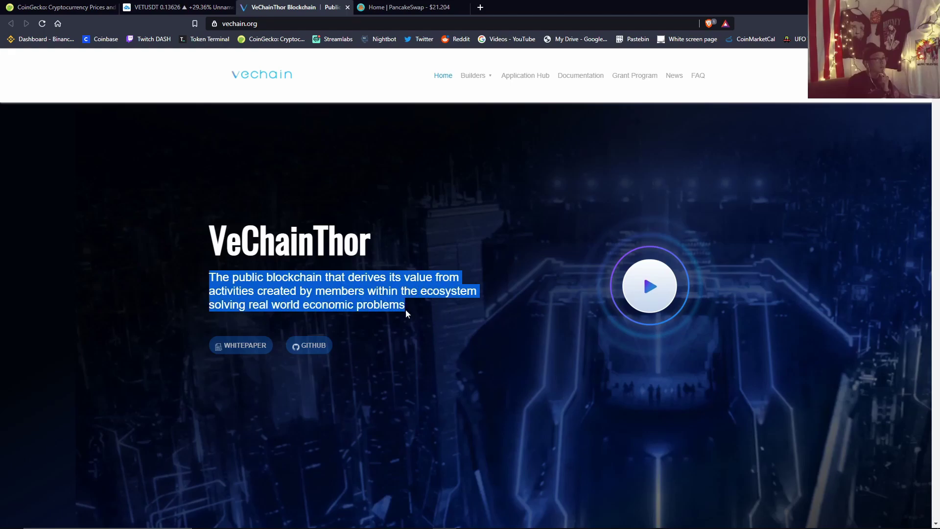
click(457, 301)
Step: Look through the Resources, Meta-Transaction Features and Proof of Authority sections, then return to the VETUSDT chart
scroll(486, 297, down, 10)
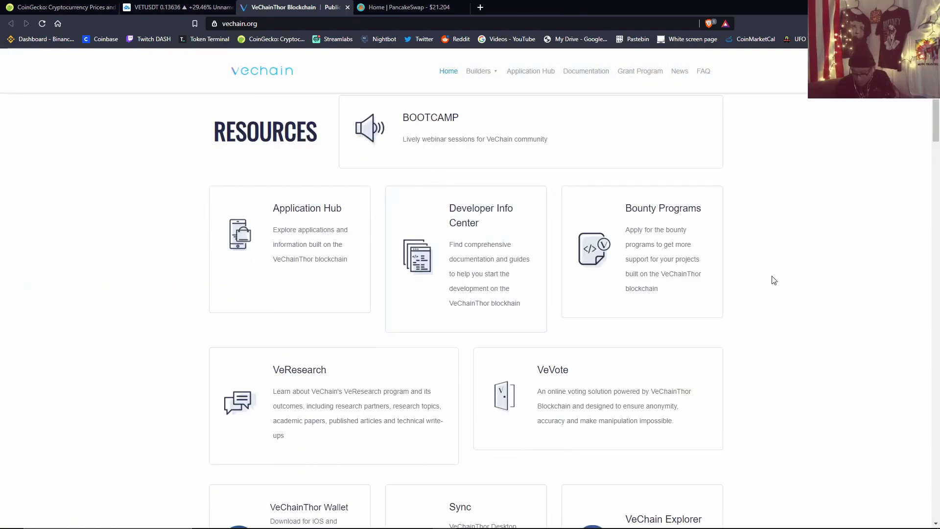
scroll(771, 274, down, 4)
scroll(772, 276, down, 4)
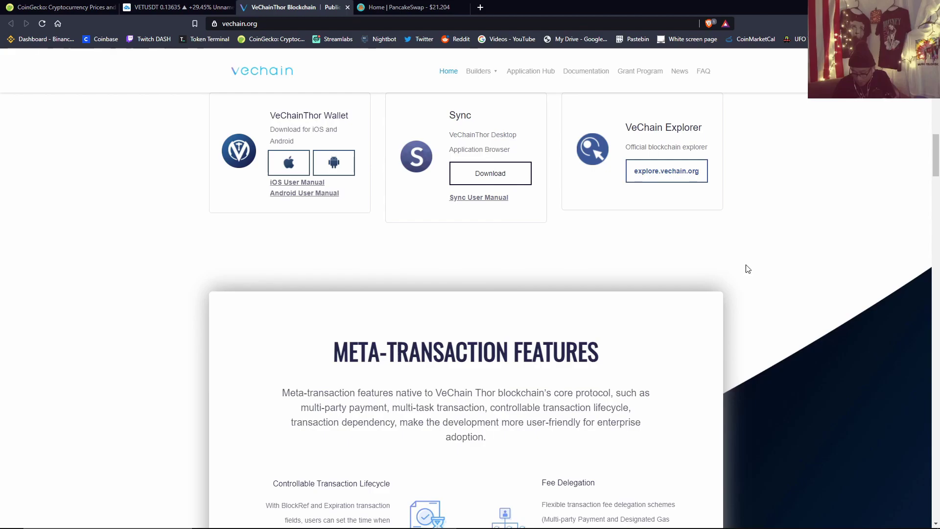
scroll(744, 271, down, 15)
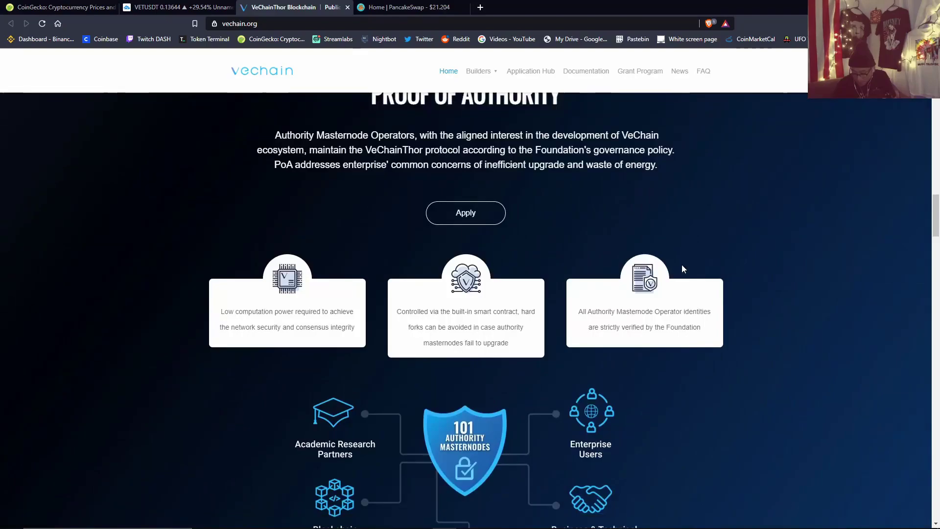
scroll(383, 223, up, 3)
scroll(640, 236, up, 4)
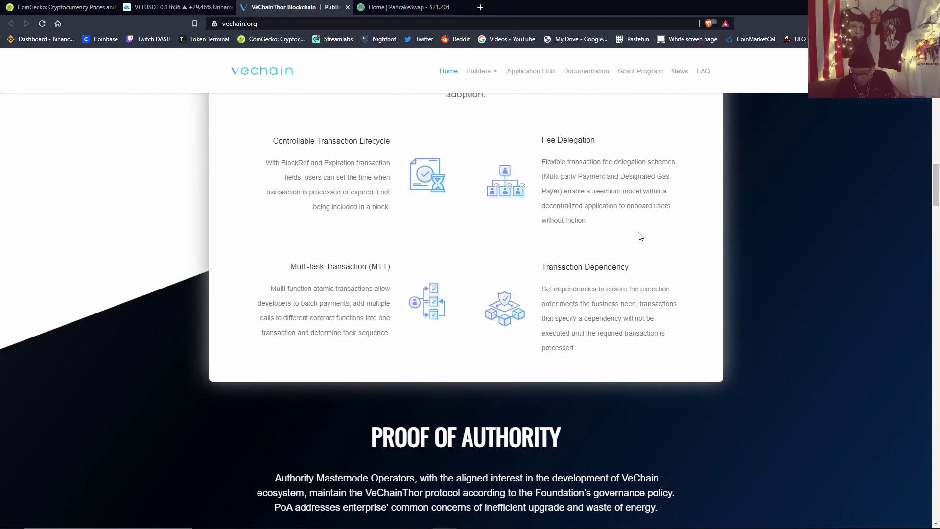
click(197, 7)
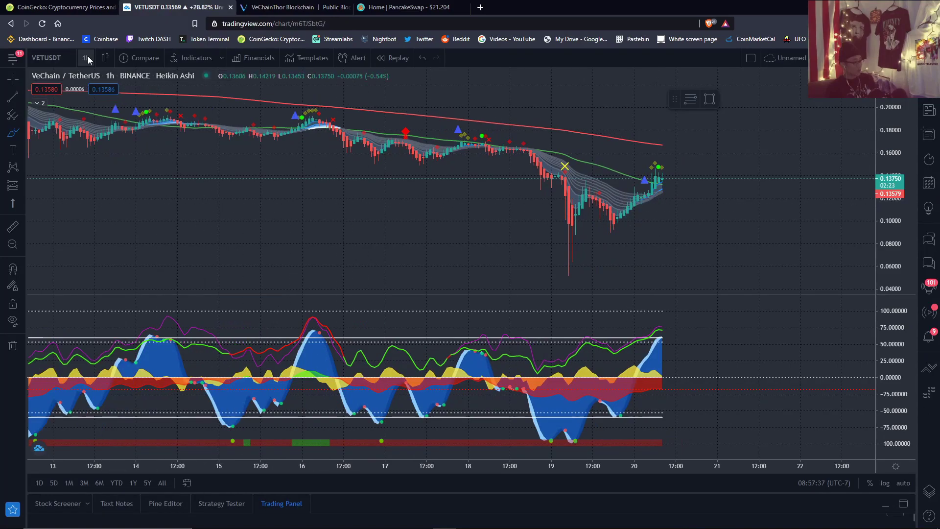
Step: Switch the VeChain chart to 1-month candles and rescale the price axis to fit them
click(86, 58)
click(137, 333)
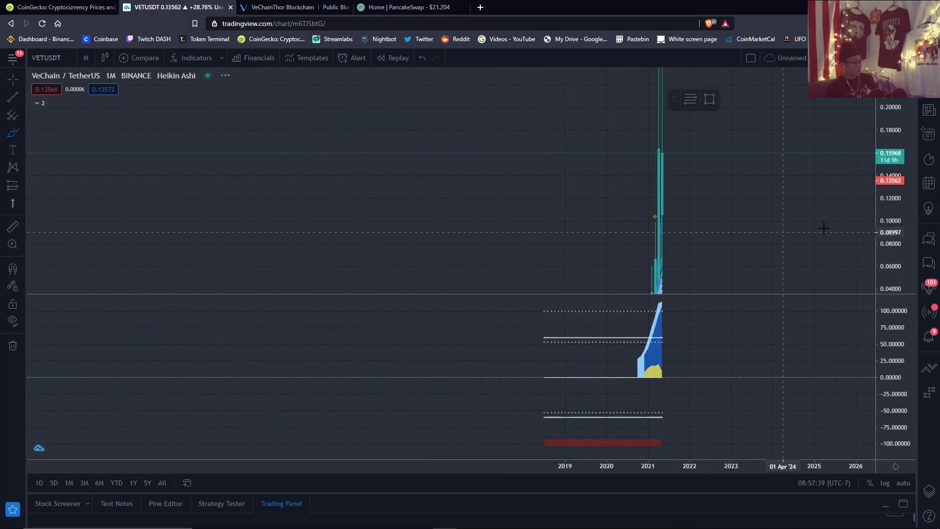
drag(901, 148, 900, 172)
scroll(776, 260, up, 4)
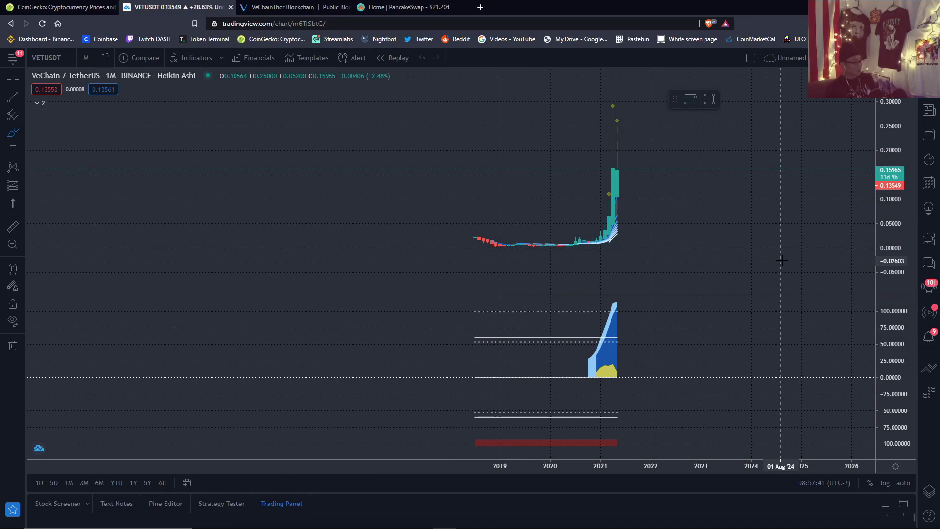
scroll(609, 272, up, 2)
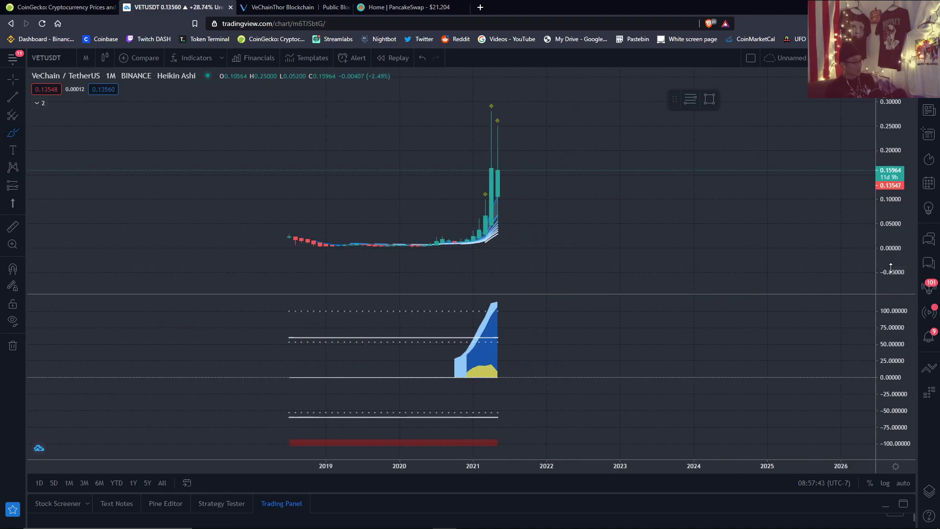
drag(893, 267, 893, 239)
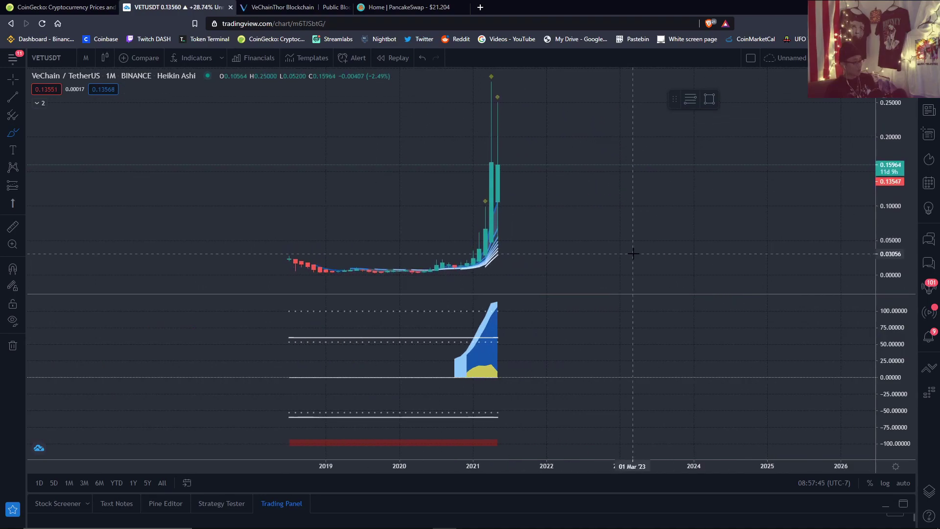
Step: Remove a stray sketched stroke and pan the monthly chart to frame the 2021 surge
drag(634, 253, 662, 237)
click(601, 85)
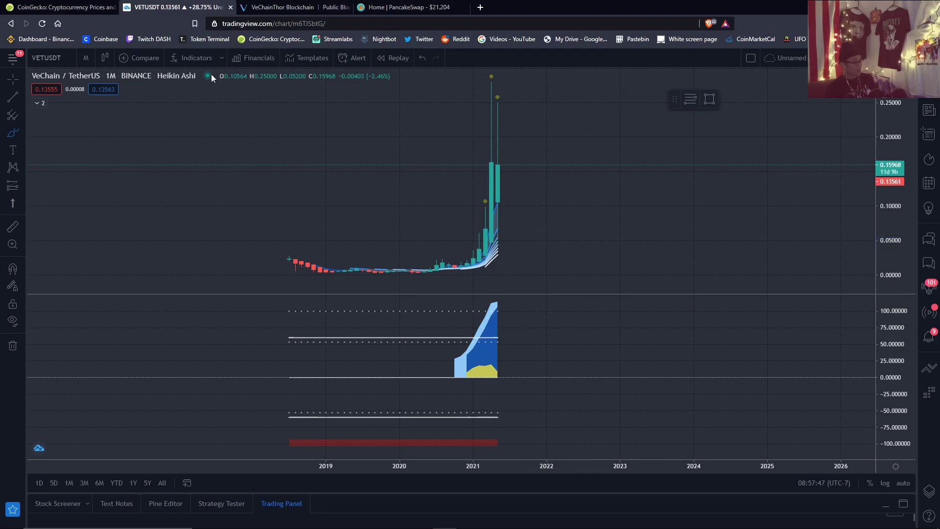
drag(604, 230, 631, 208)
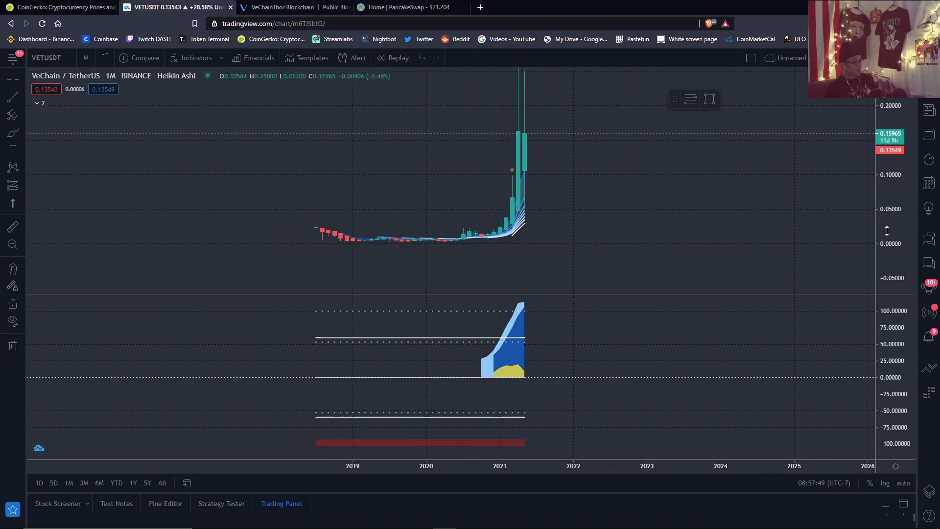
drag(893, 233, 893, 228)
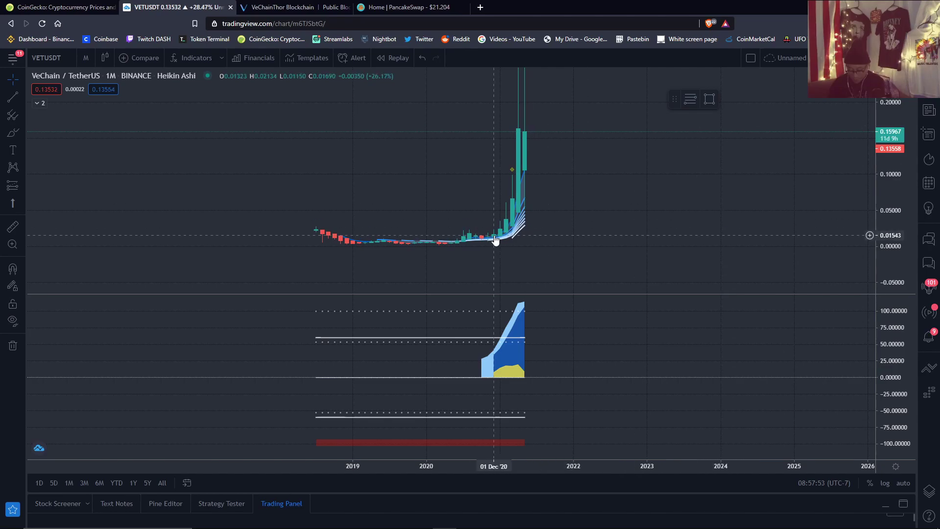
drag(769, 194, 755, 218)
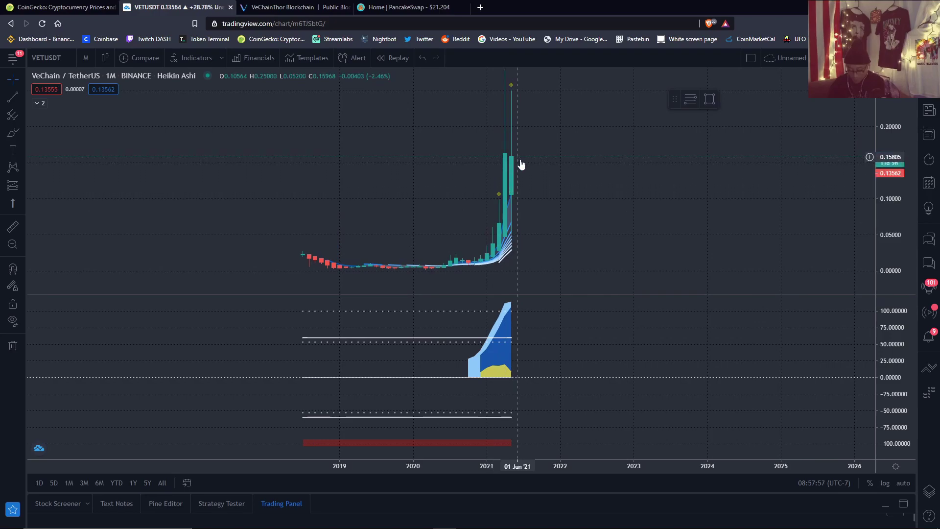
drag(521, 166, 557, 167)
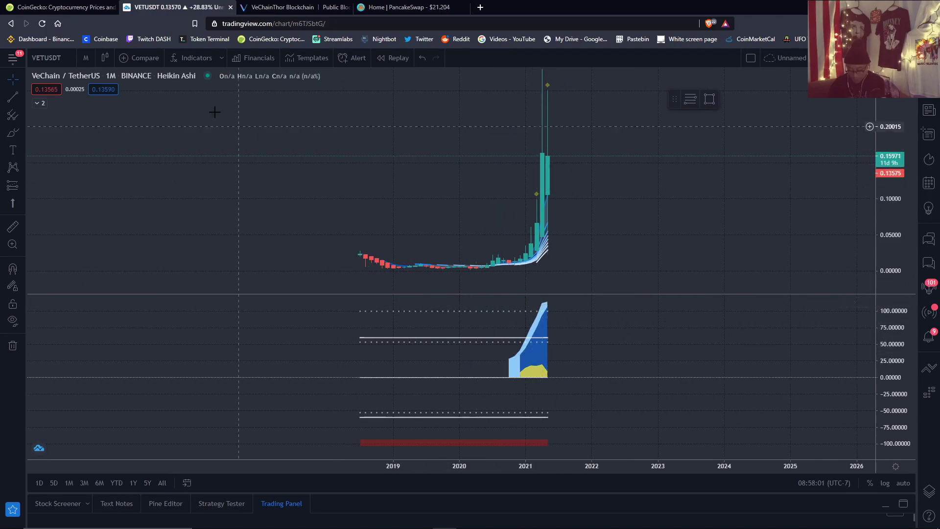
Step: Review VeChain on 1-week candles with a compressed price scale
click(87, 58)
click(104, 316)
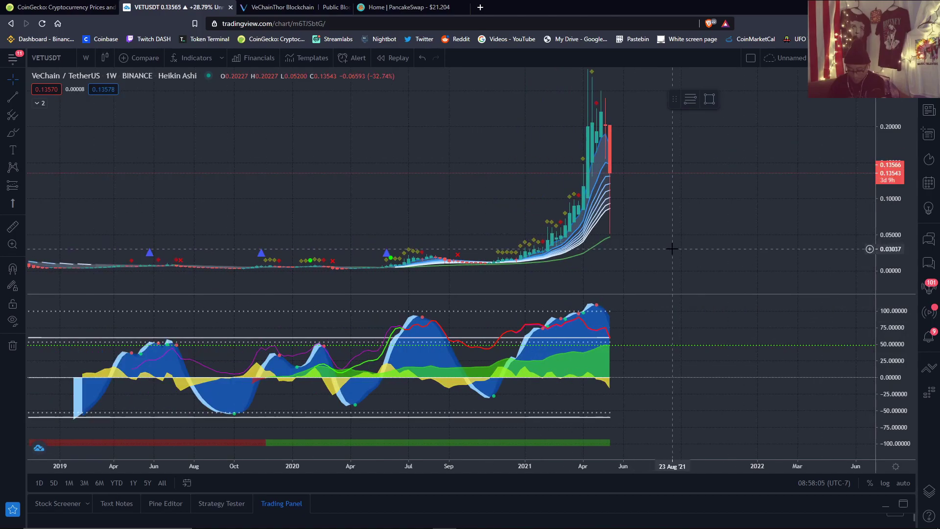
scroll(671, 250, up, 2)
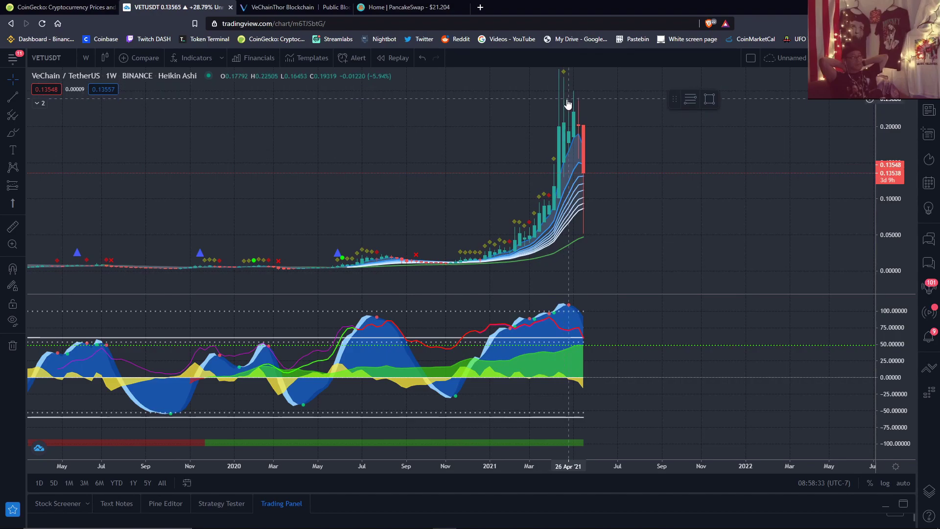
scroll(563, 329, up, 2)
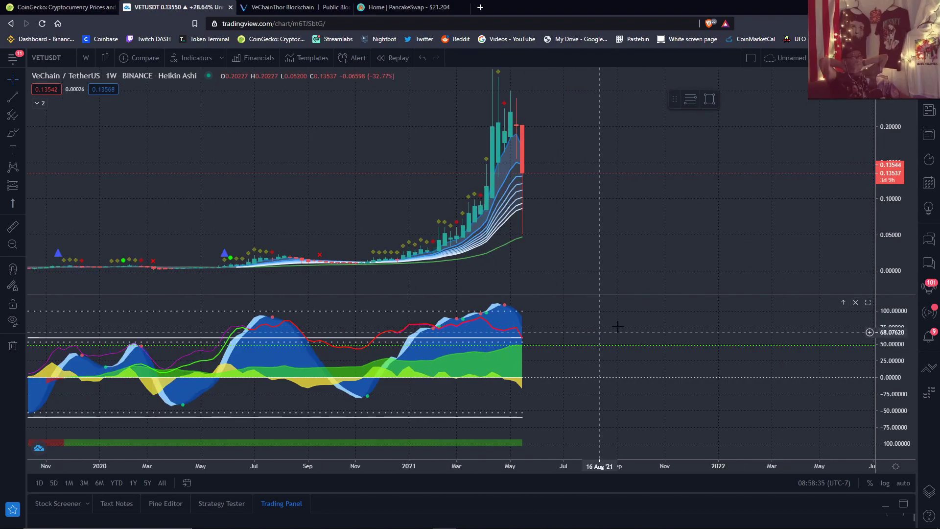
drag(885, 221, 885, 242)
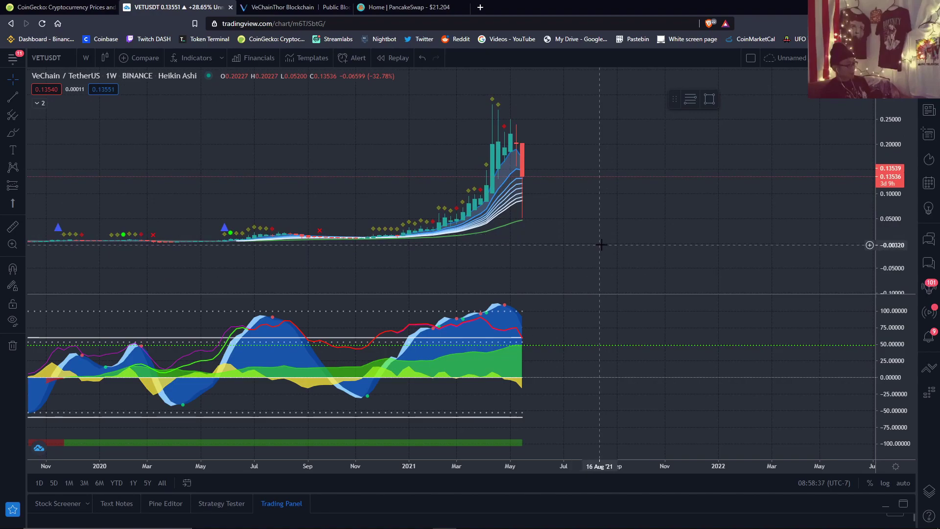
scroll(571, 237, left, 3)
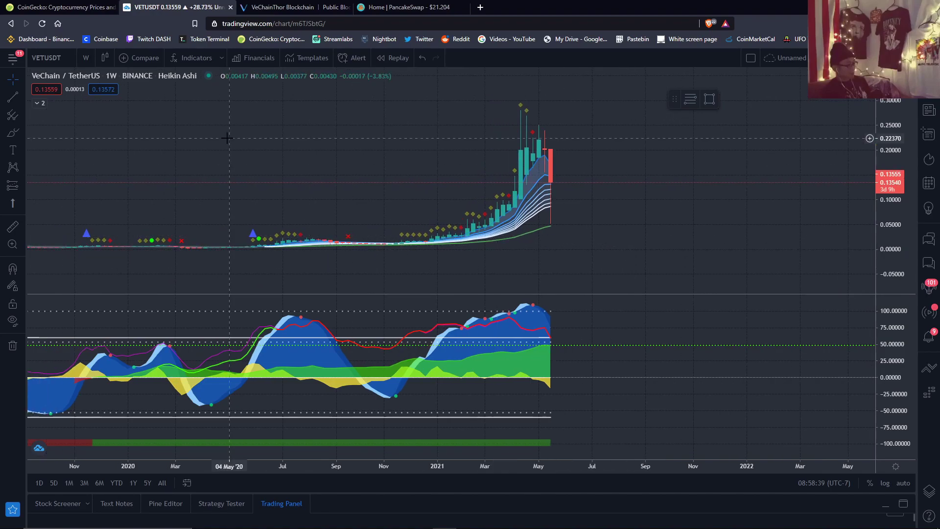
Step: Change the VeChain chart to 1-day candles covering 2021
click(86, 58)
click(139, 302)
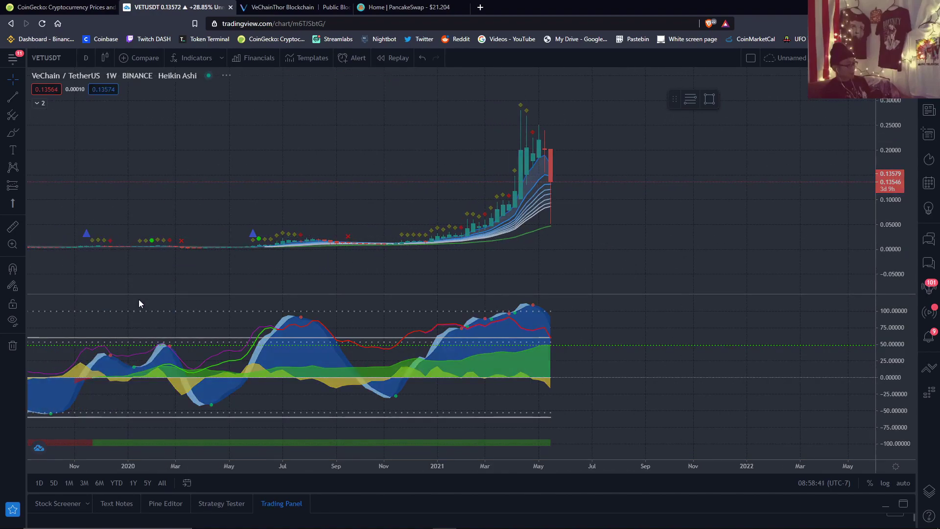
scroll(547, 273, down, 3)
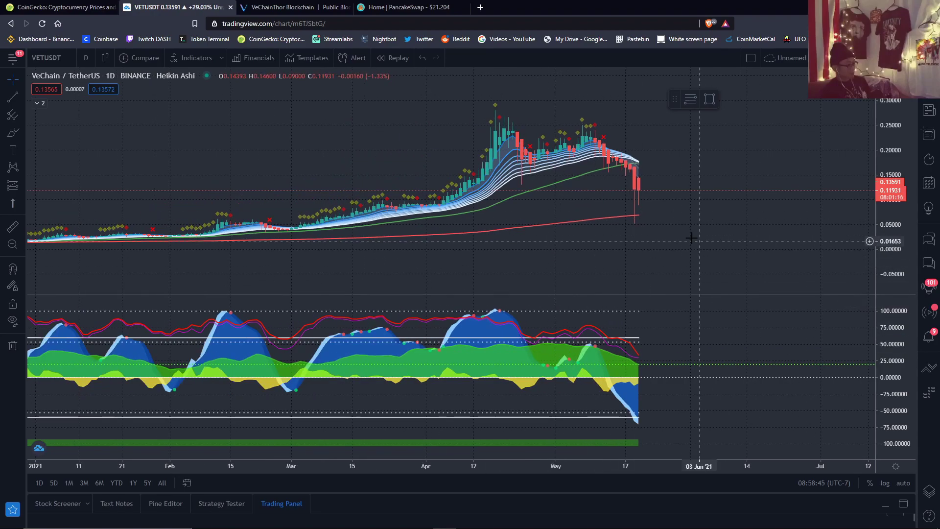
Step: Draw a descending trend line across the MarketCipher B oscillator peaks and switch to 4-hour candles
scroll(669, 175, up, 1)
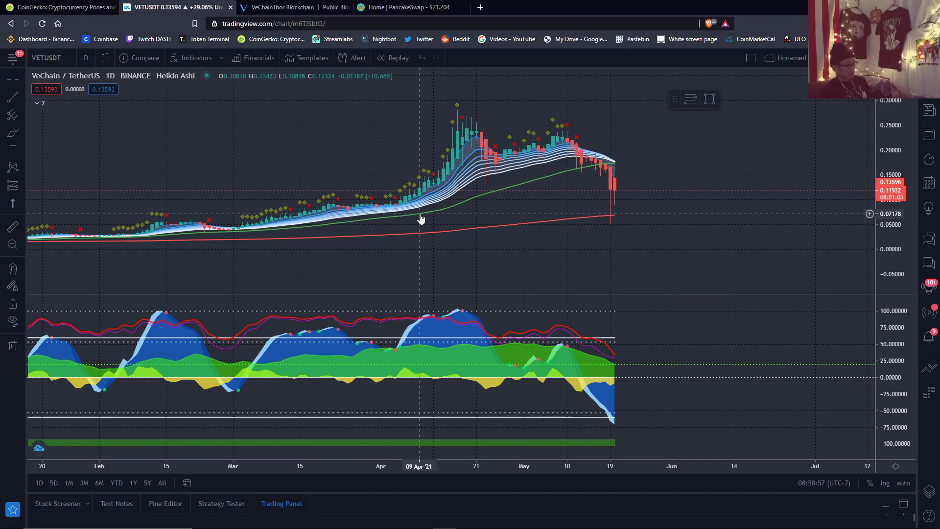
scroll(610, 260, up, 2)
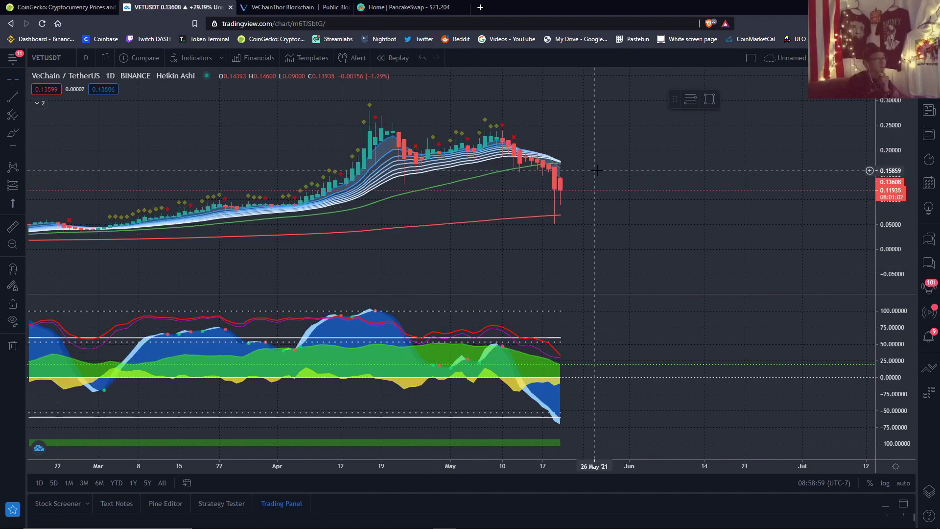
scroll(553, 169, up, 1)
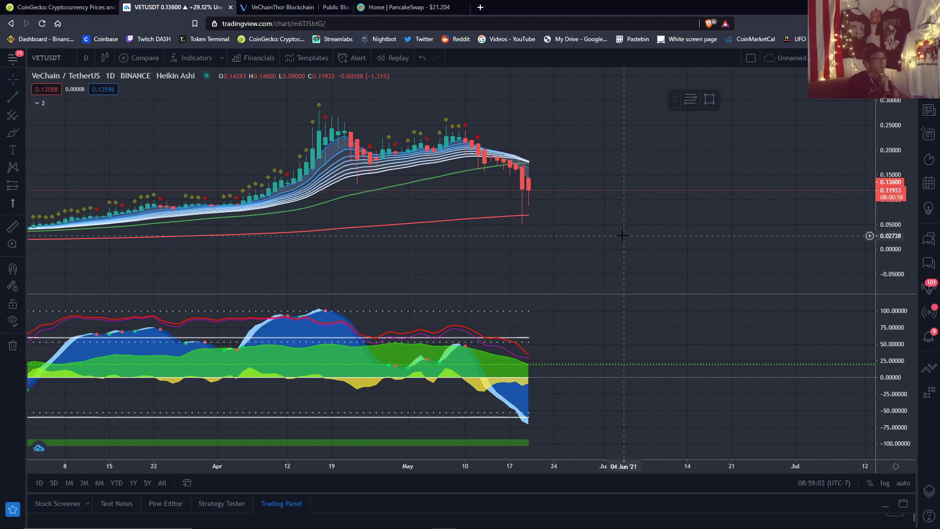
scroll(621, 235, down, 1)
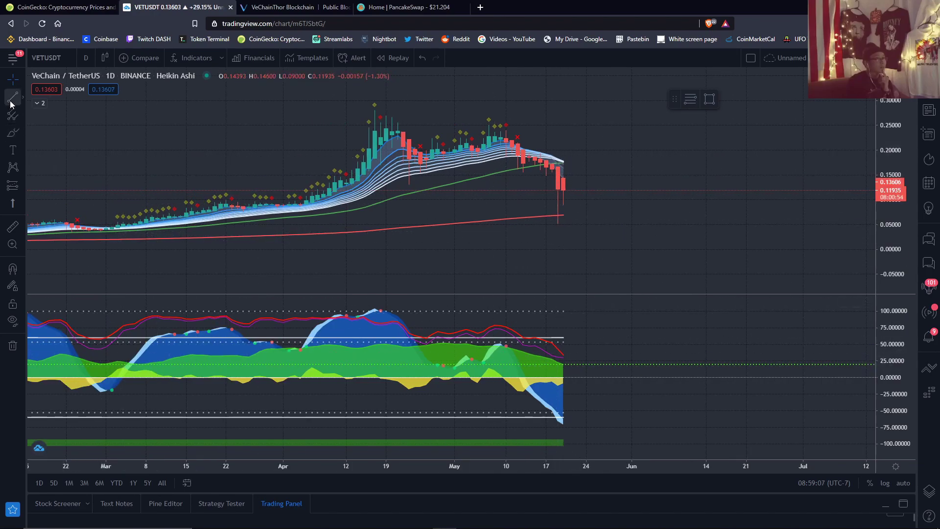
drag(523, 344, 596, 362)
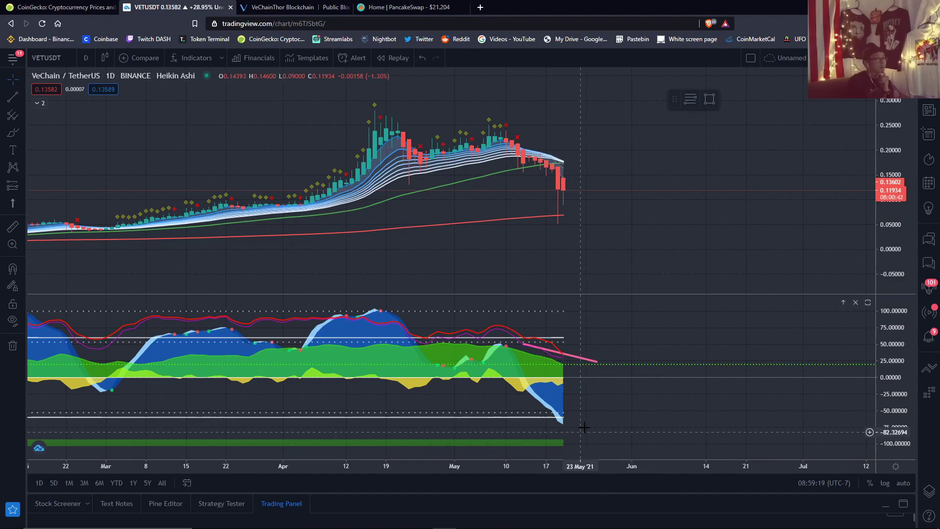
click(86, 57)
click(116, 271)
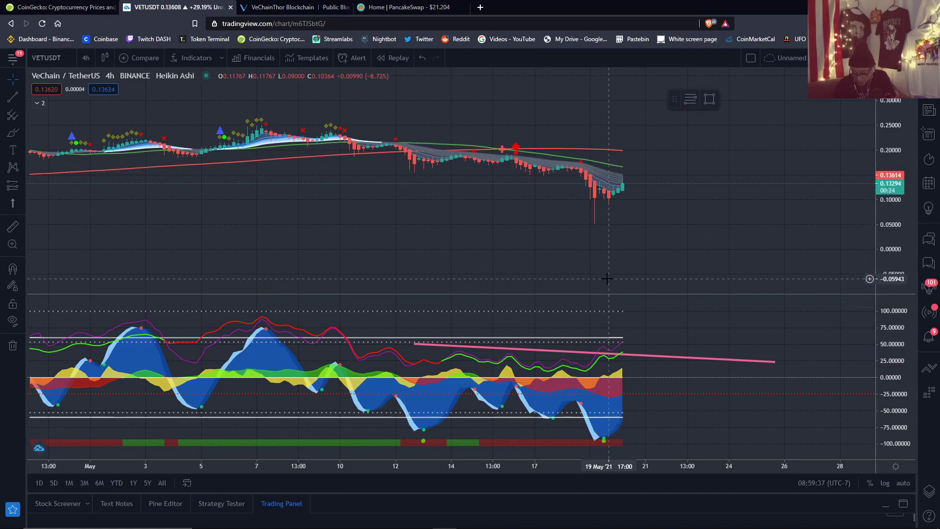
Step: Rescale the 4-hour VeChain chart and delete the pink descending trend line from the oscillator
scroll(606, 278, down, 2)
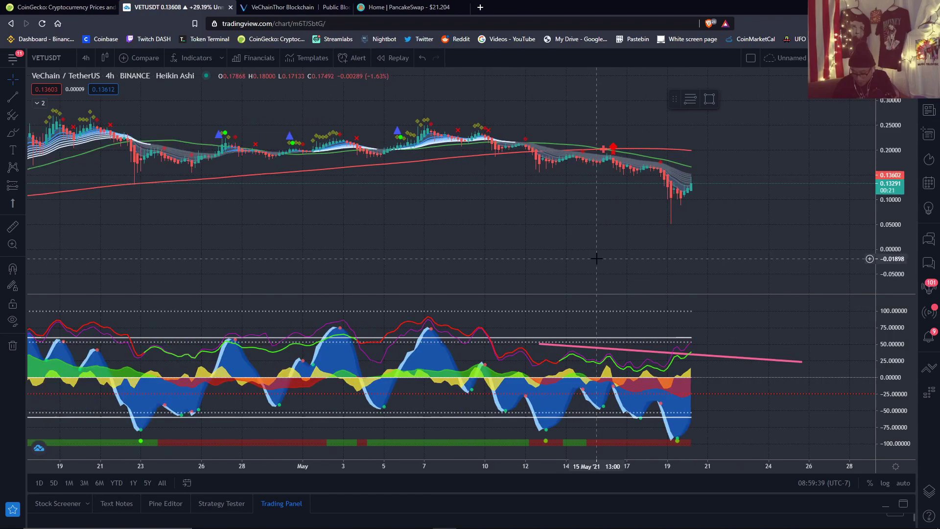
scroll(605, 255, down, 2)
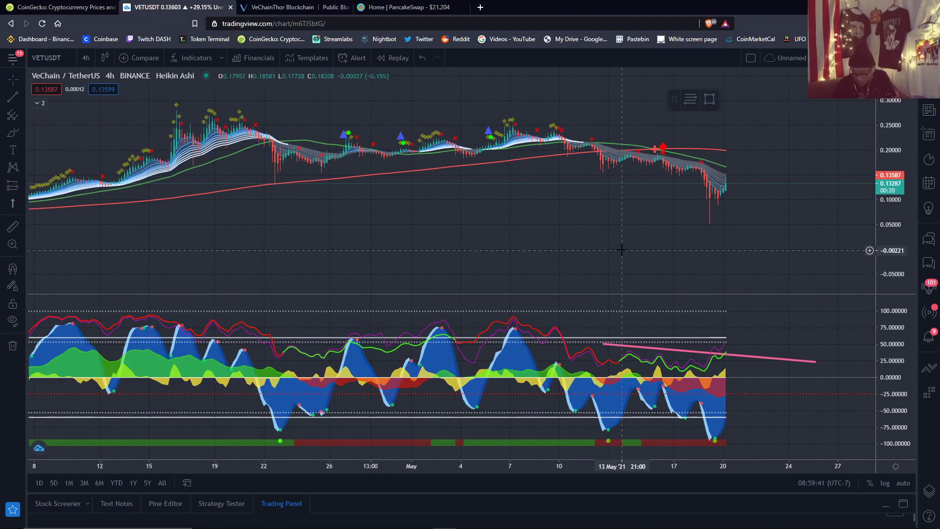
drag(888, 245, 888, 222)
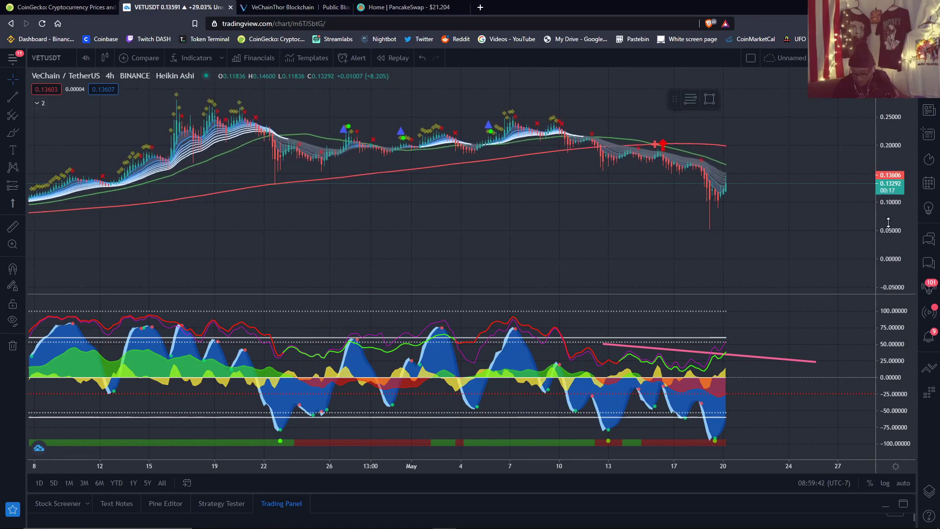
scroll(724, 252, up, 4)
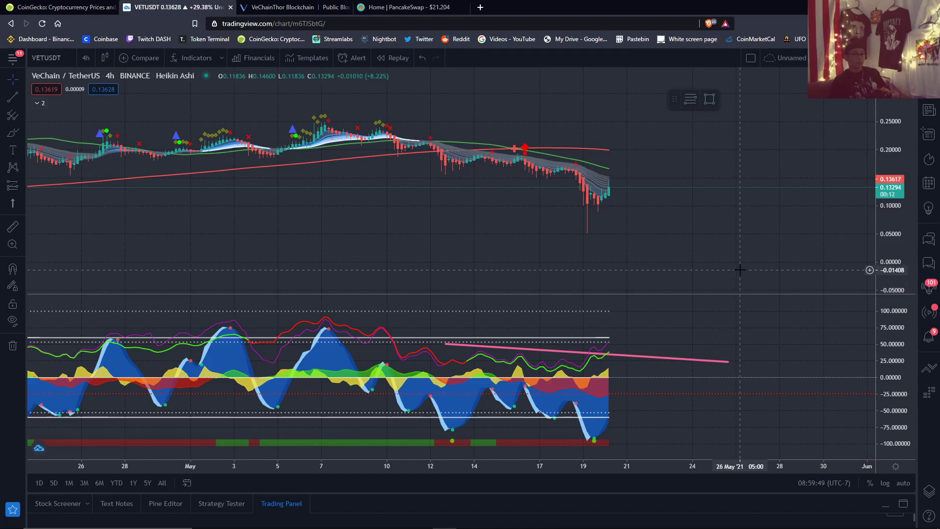
scroll(742, 269, up, 2)
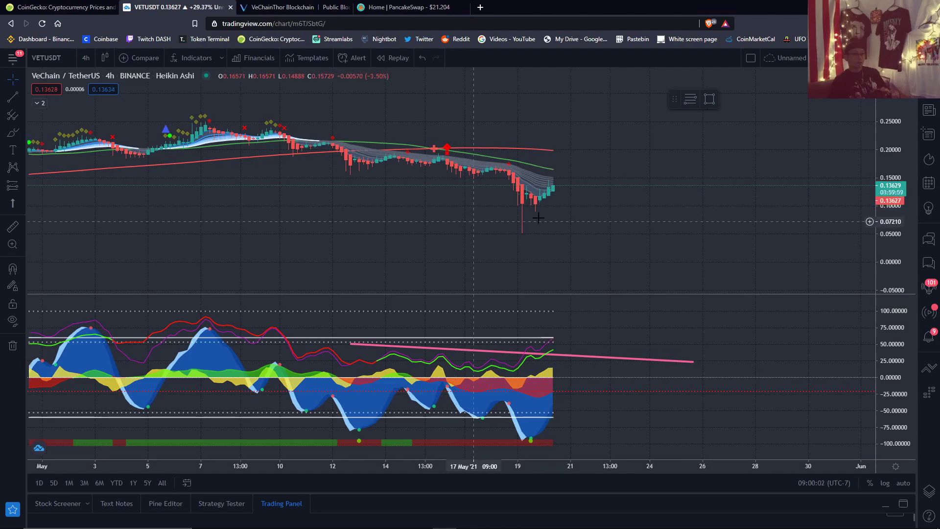
click(22, 81)
click(25, 85)
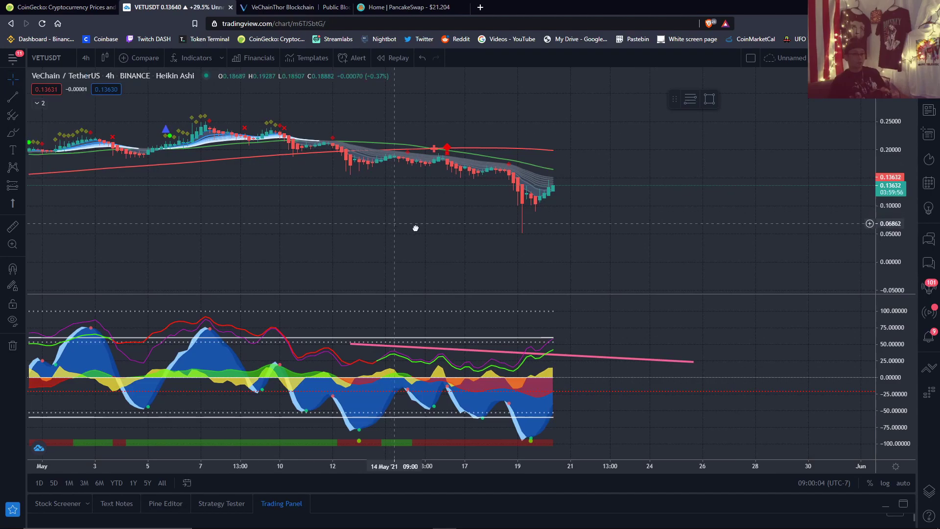
drag(392, 223, 429, 244)
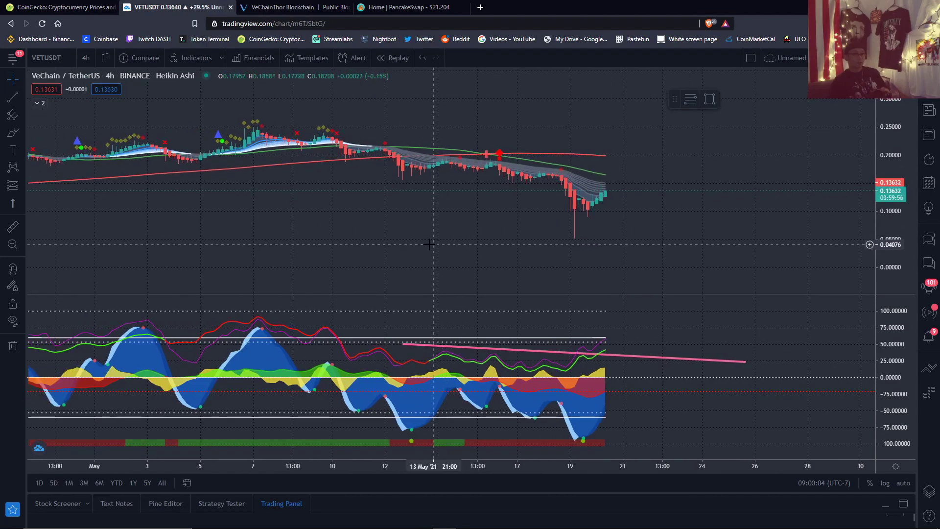
click(11, 346)
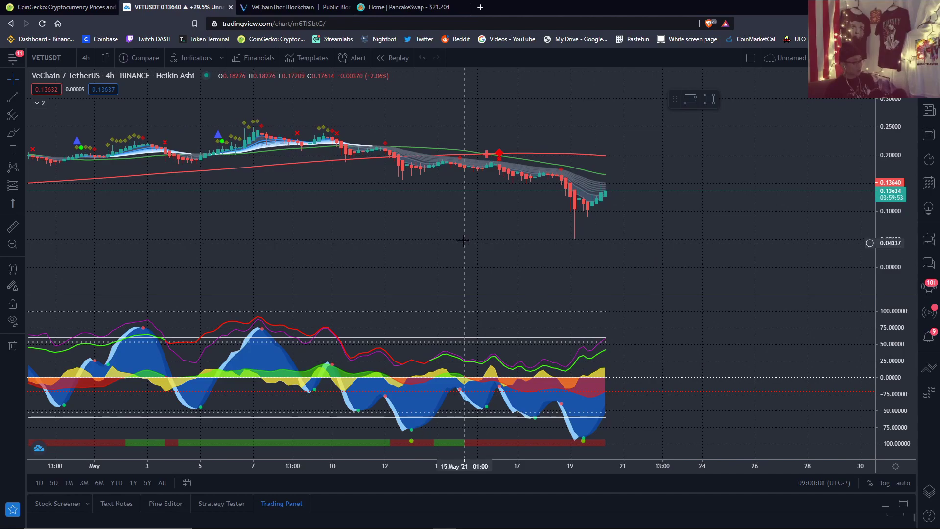
scroll(463, 240, down, 1)
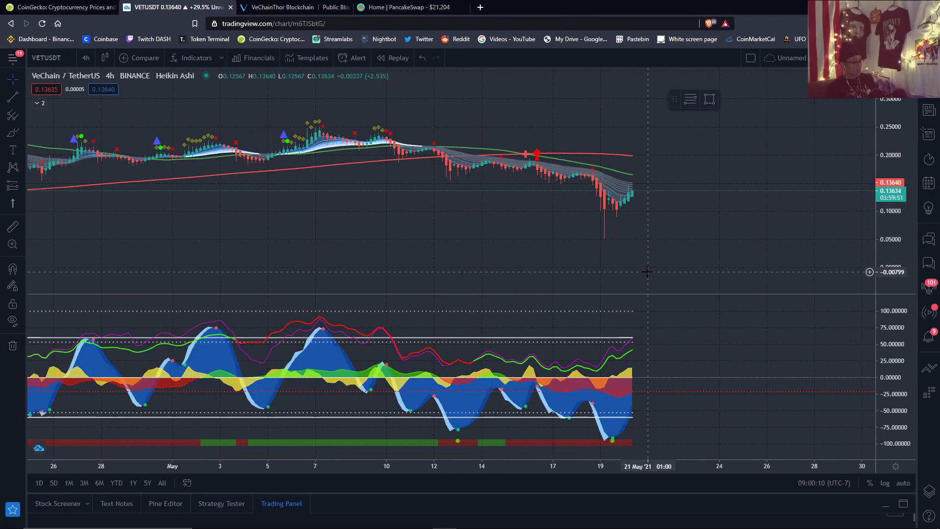
Step: Switch the VeChain chart to 1-hour, then 2-hour candles
click(87, 59)
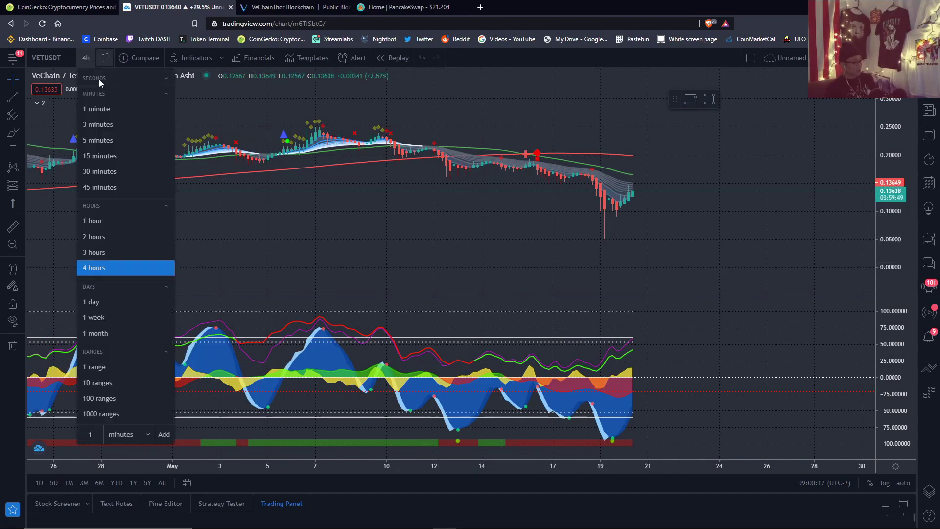
click(102, 218)
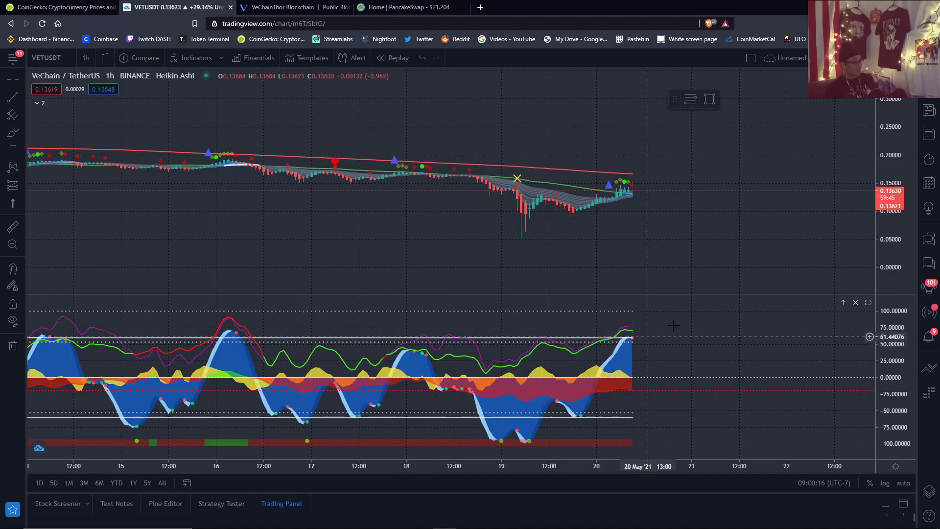
scroll(764, 240, down, 2)
scroll(729, 251, down, 1)
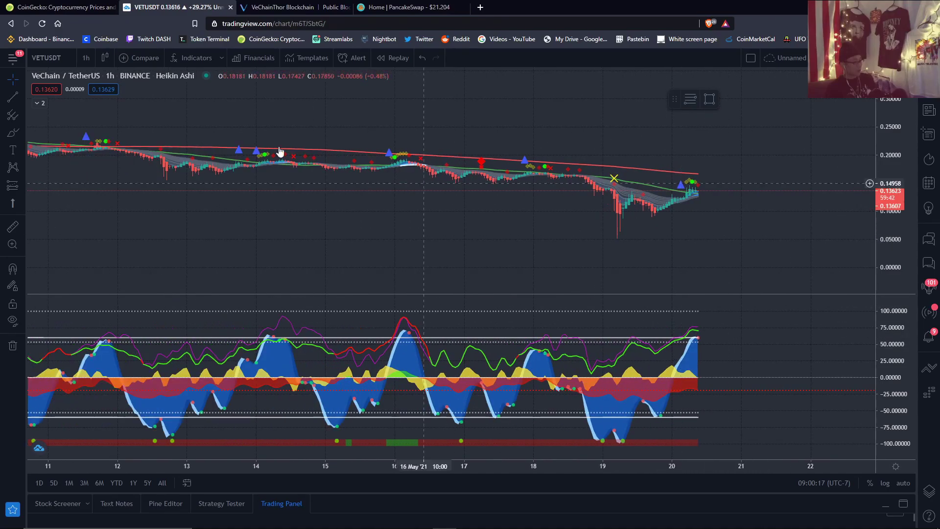
click(87, 58)
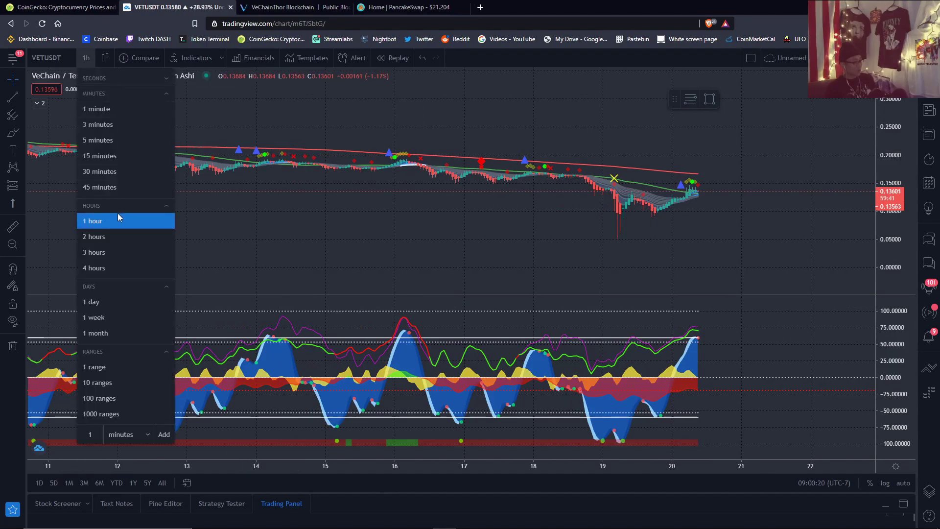
click(108, 238)
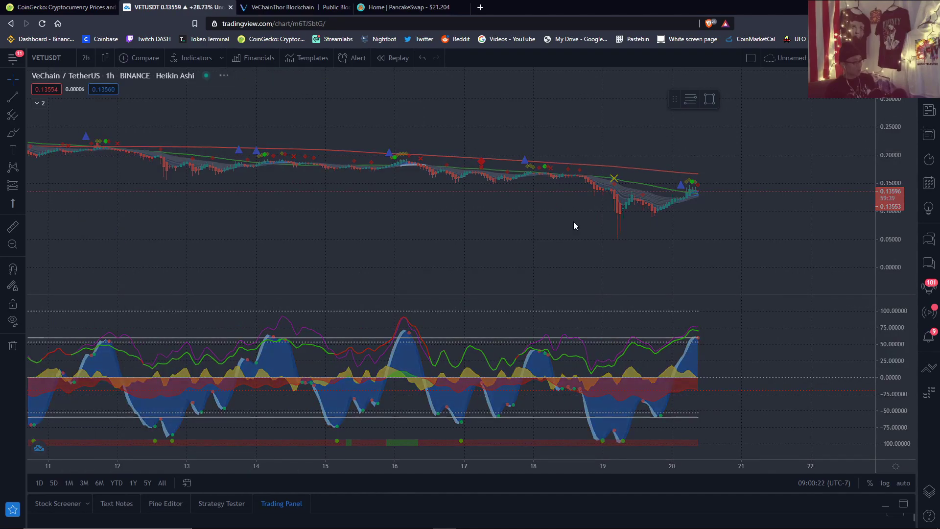
scroll(750, 255, up, 3)
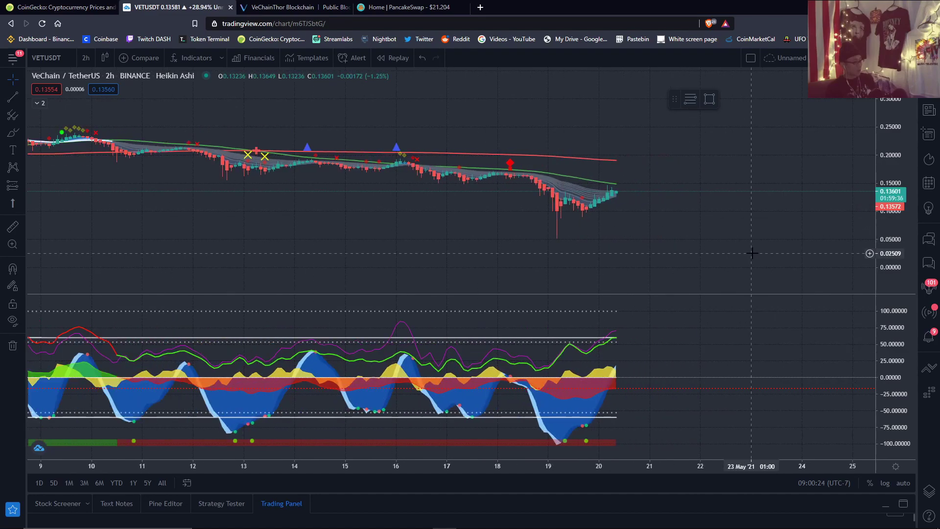
Step: Place a horizontal support line at 0.08864 below the recent candles
click(18, 101)
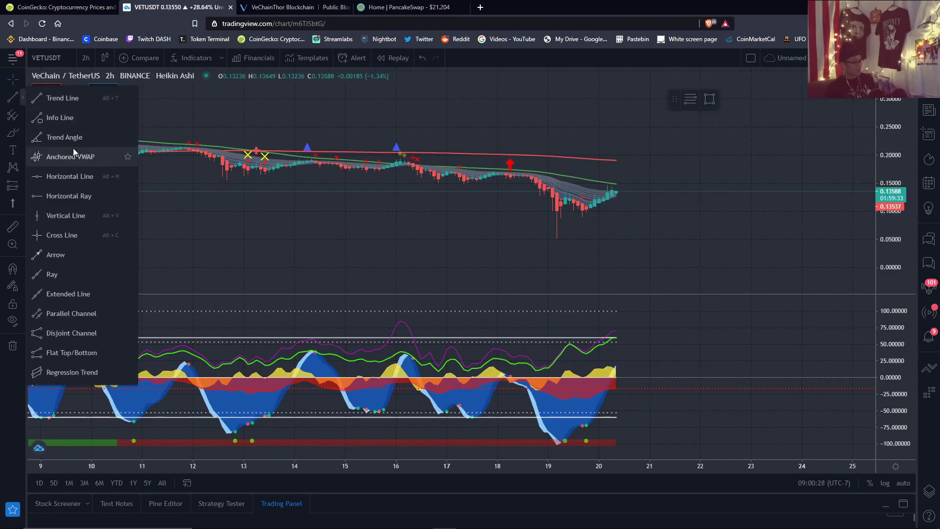
click(68, 177)
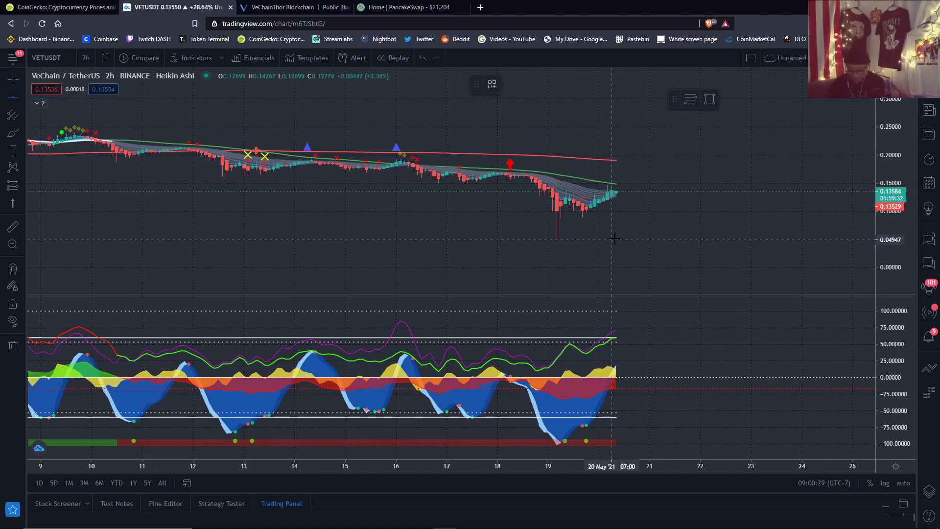
click(687, 217)
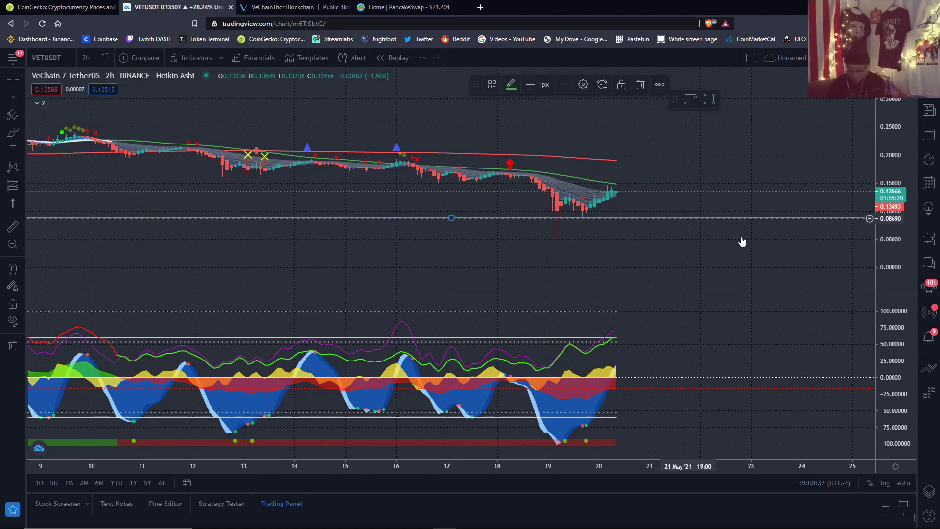
scroll(667, 260, up, 3)
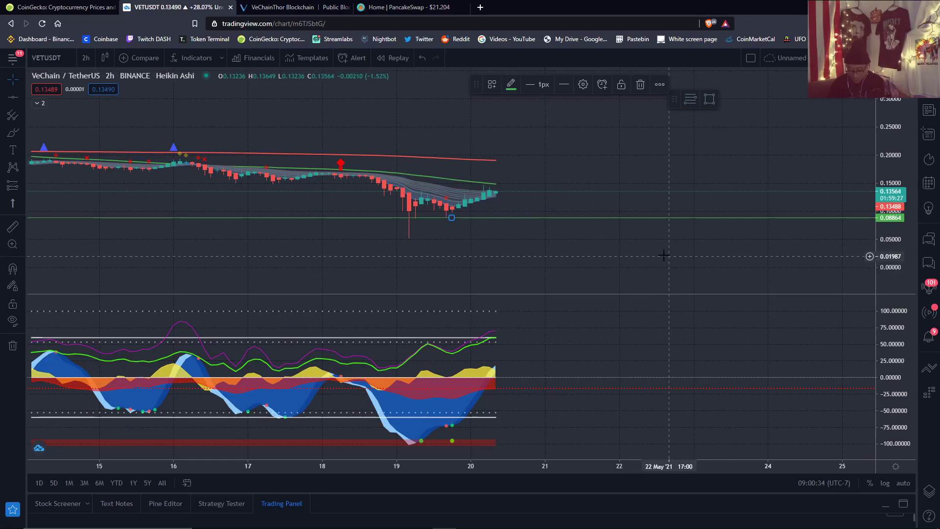
scroll(479, 203, up, 2)
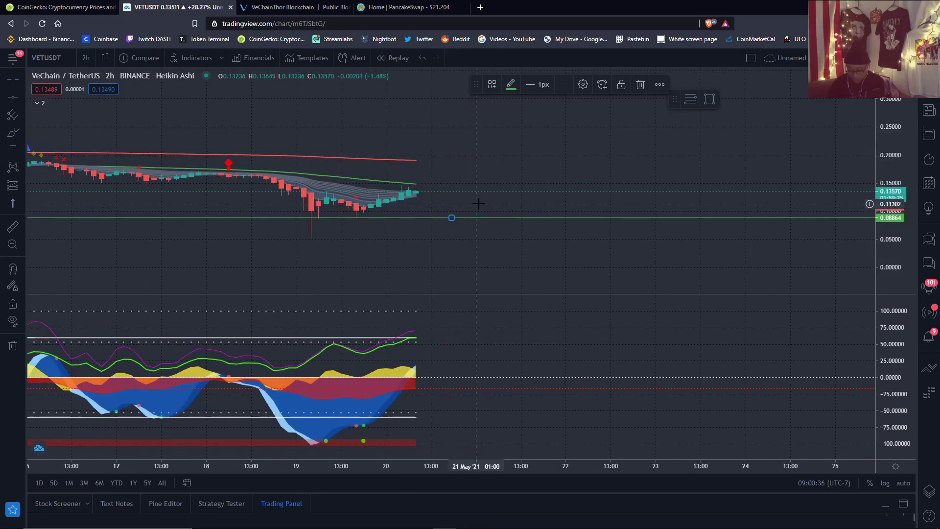
scroll(479, 203, down, 2)
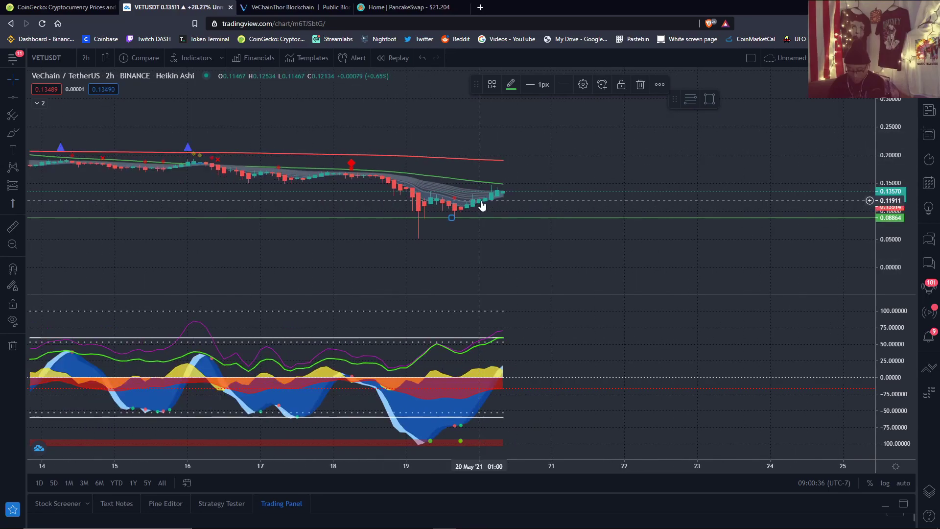
Step: Add a second horizontal level at 0.18789 above the current price
click(13, 98)
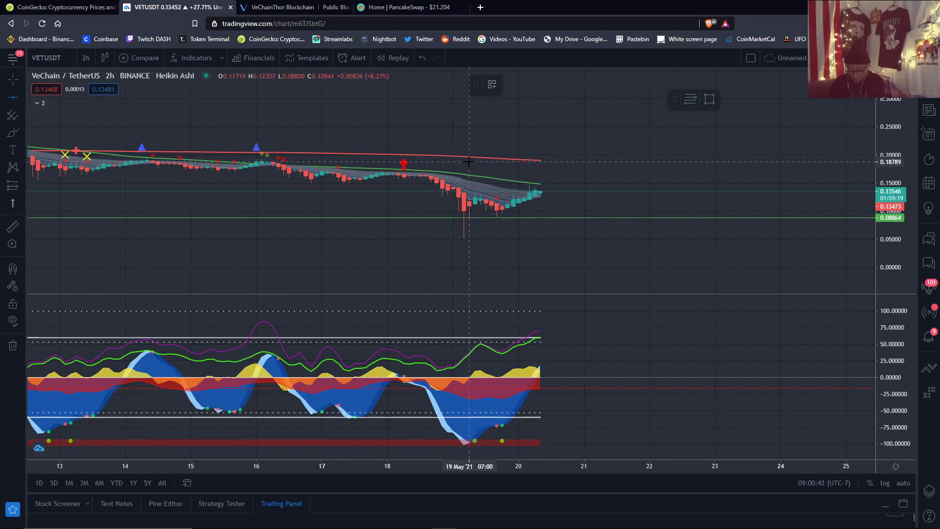
click(469, 161)
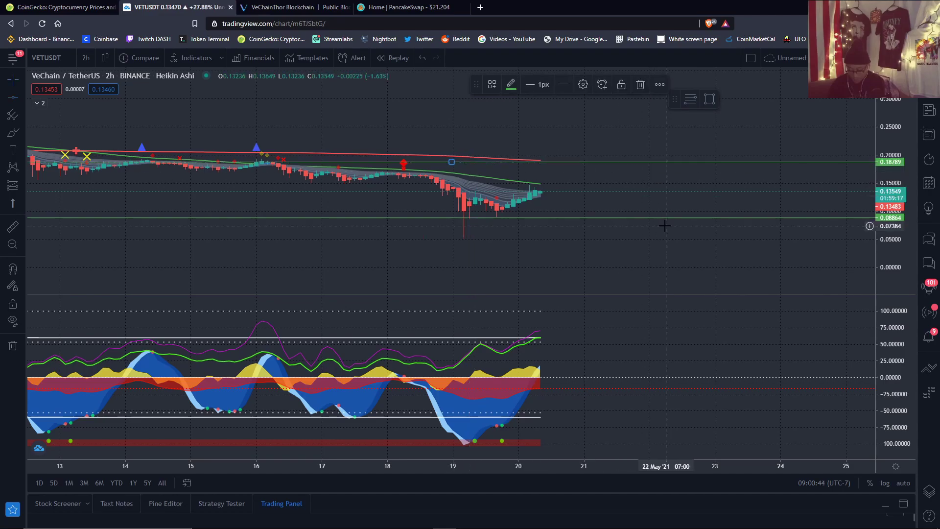
scroll(575, 225, up, 1)
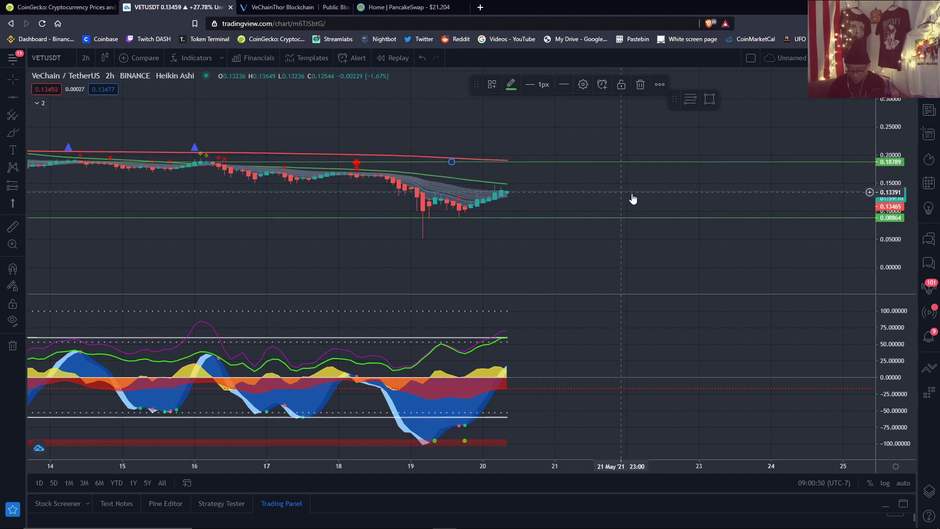
scroll(616, 206, up, 1)
scroll(426, 252, down, 2)
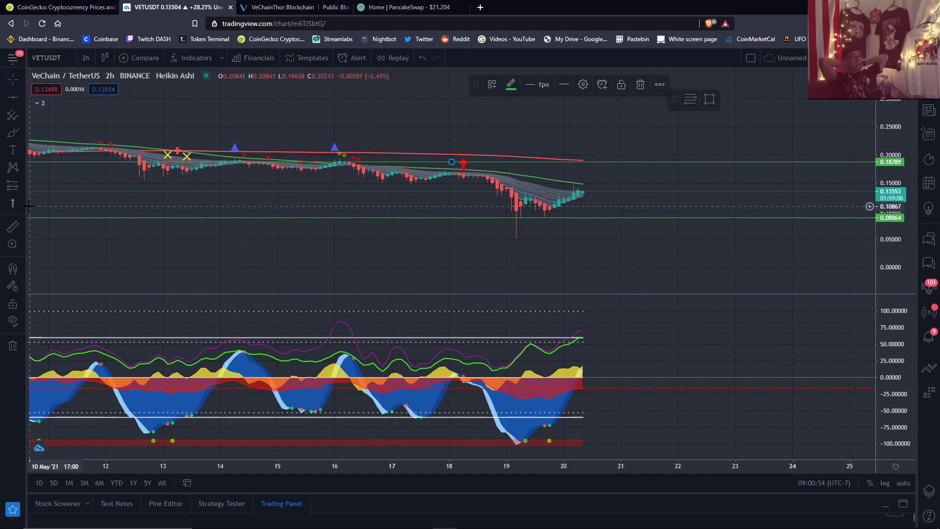
click(13, 226)
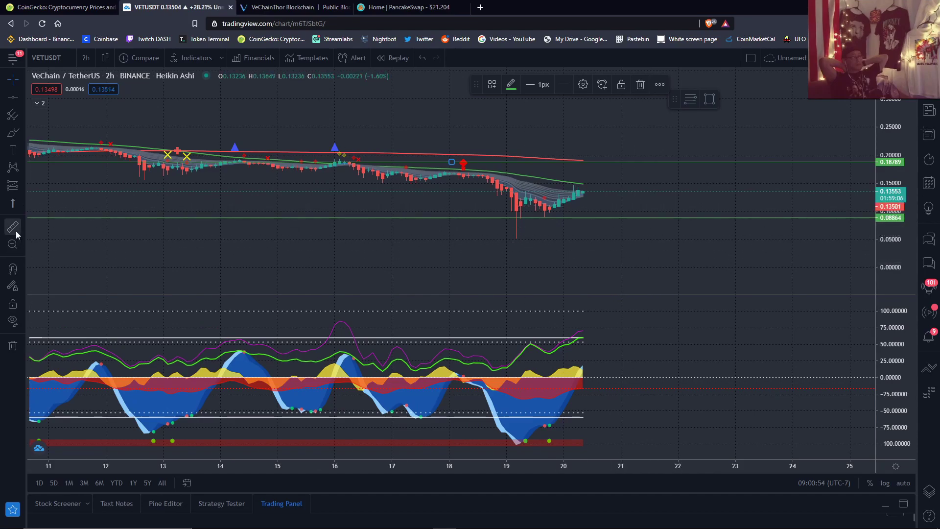
Step: Measure the roughly 111% gap from 0.0886 support to 0.187 resistance, then clear it
click(651, 218)
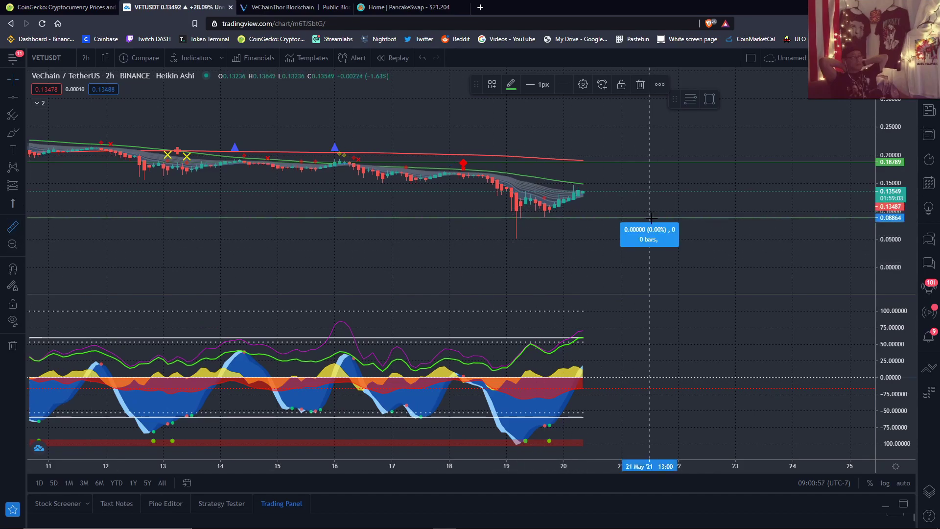
click(660, 162)
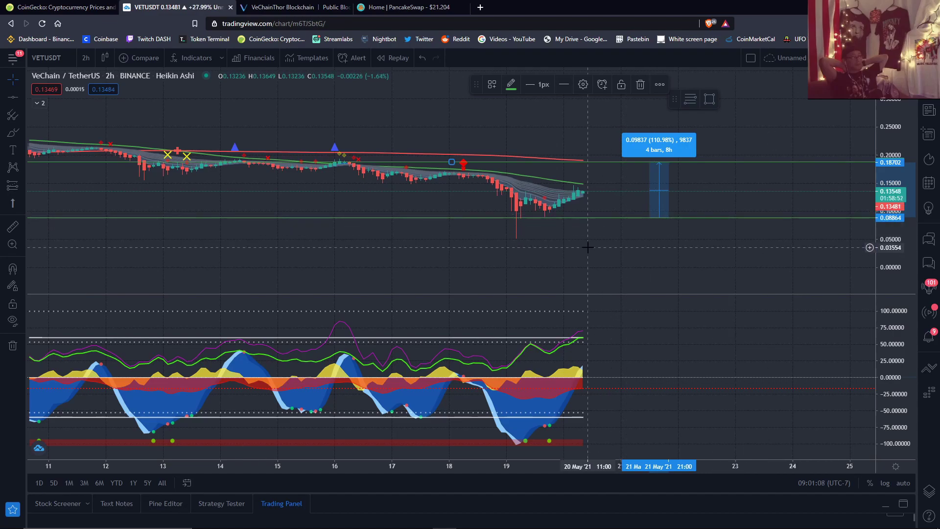
click(22, 80)
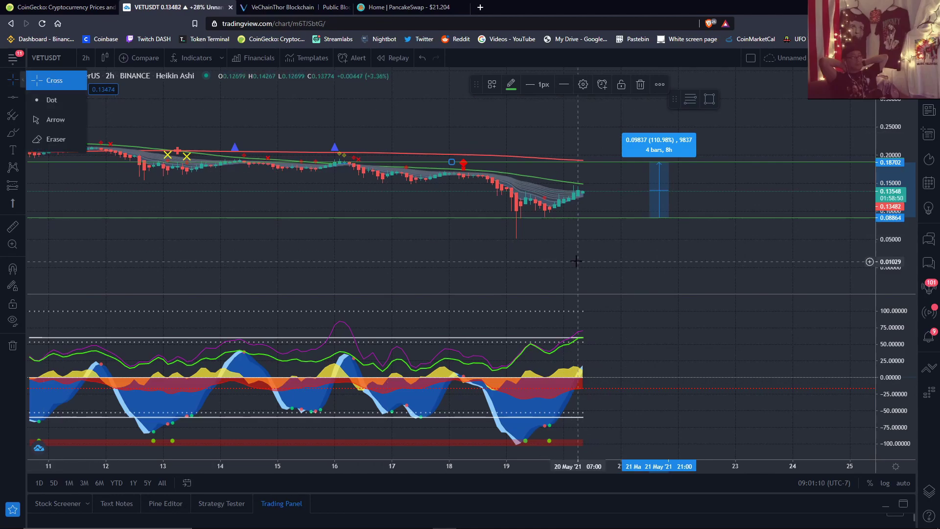
click(583, 262)
Step: Zoom out to early May and compress the price scale to span -0.05 to 0.30
scroll(616, 261, down, 2)
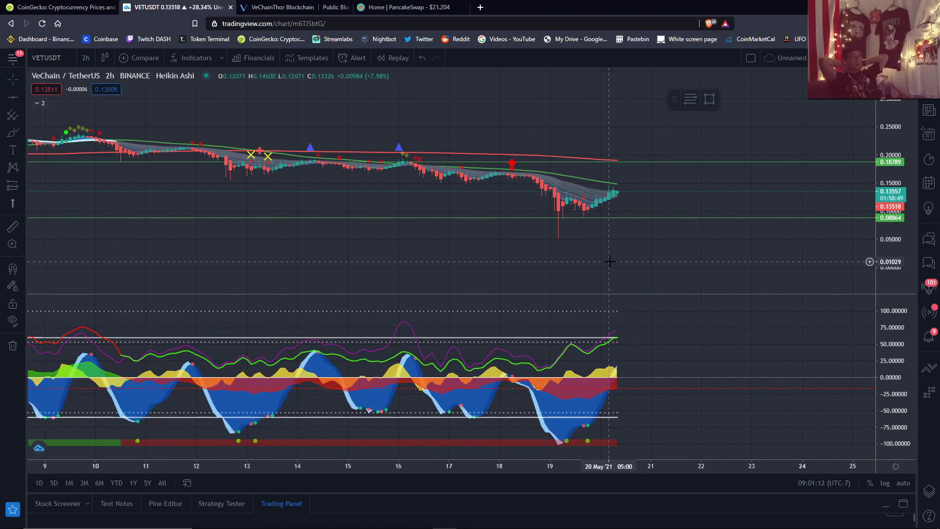
scroll(609, 262, down, 2)
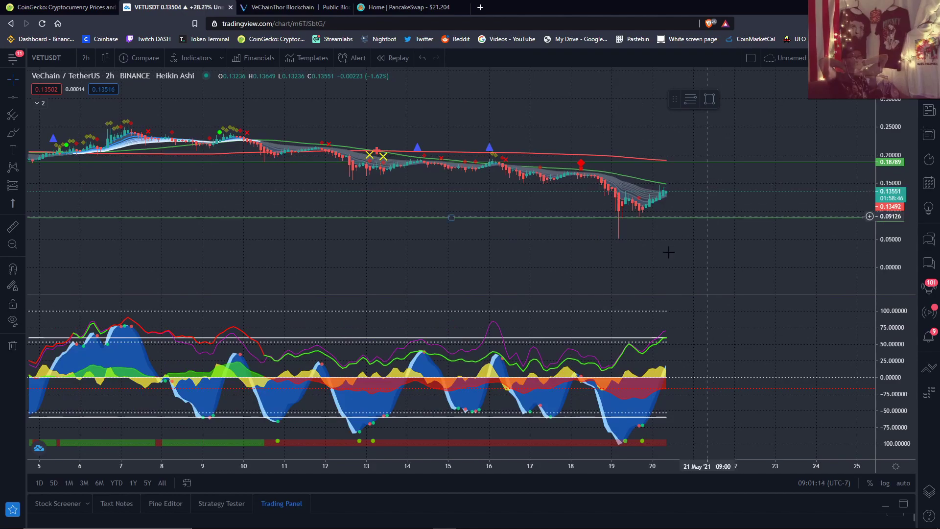
scroll(675, 259, down, 2)
drag(896, 219, 896, 230)
scroll(639, 262, up, 1)
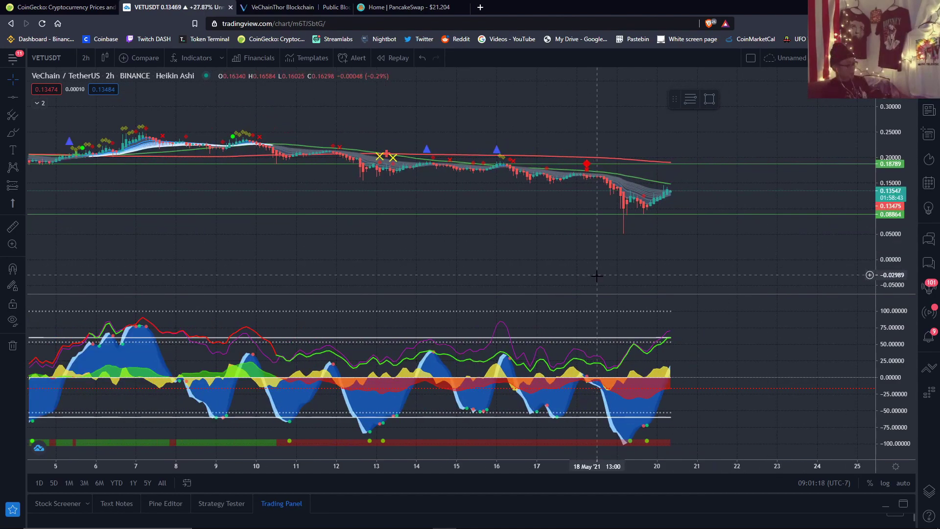
scroll(645, 276, up, 1)
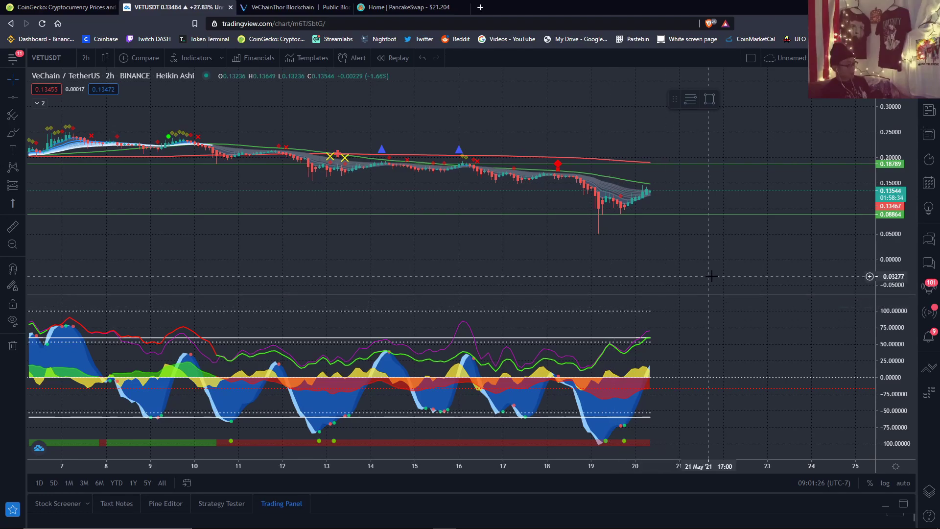
scroll(715, 274, down, 2)
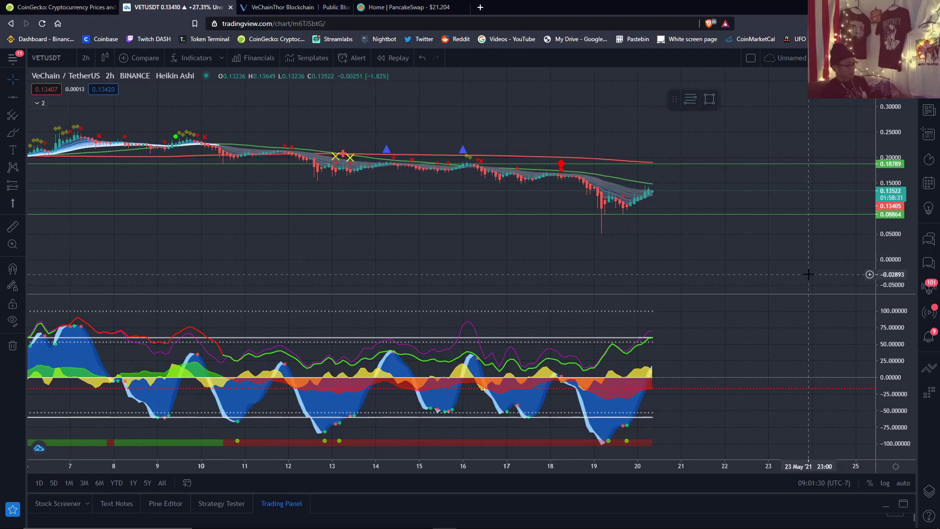
scroll(737, 243, down, 2)
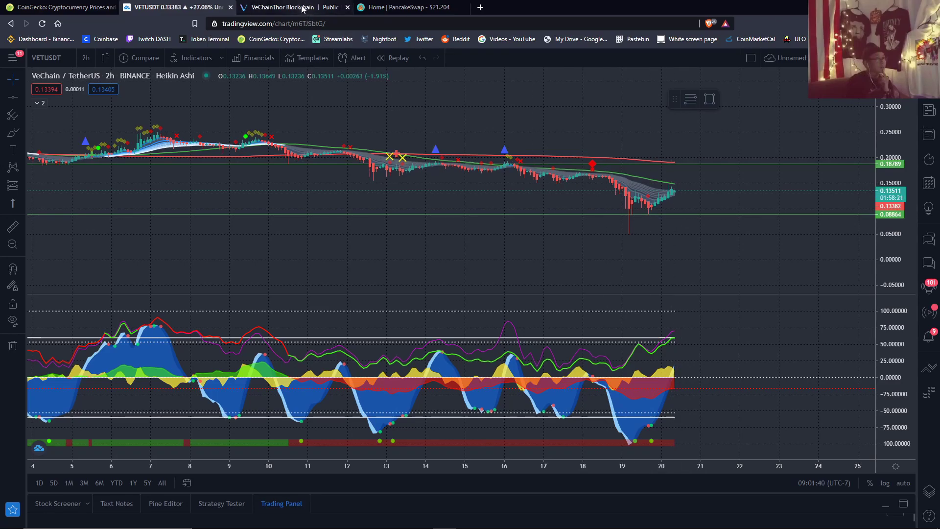
Step: After glancing at CoinGecko, reframe the VeChain chart around 0.08864 support, then go to PancakeSwap
click(88, 6)
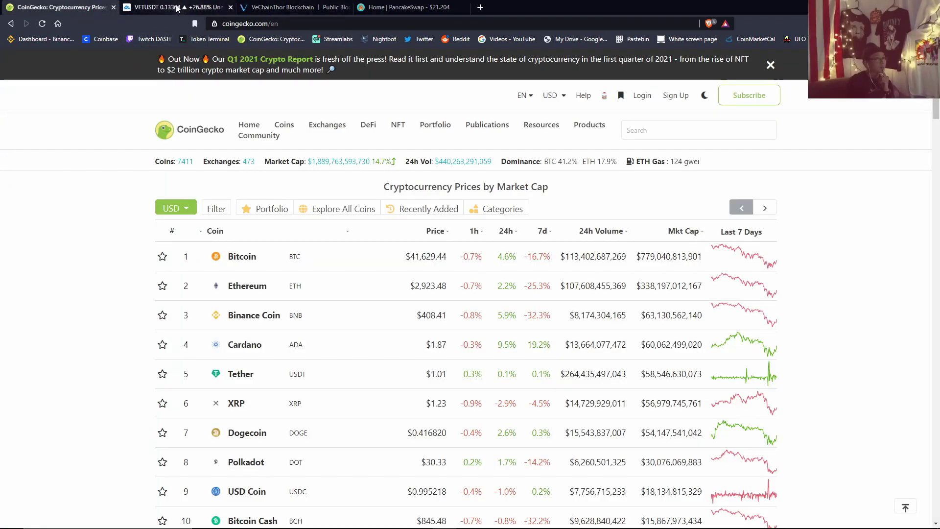
click(171, 7)
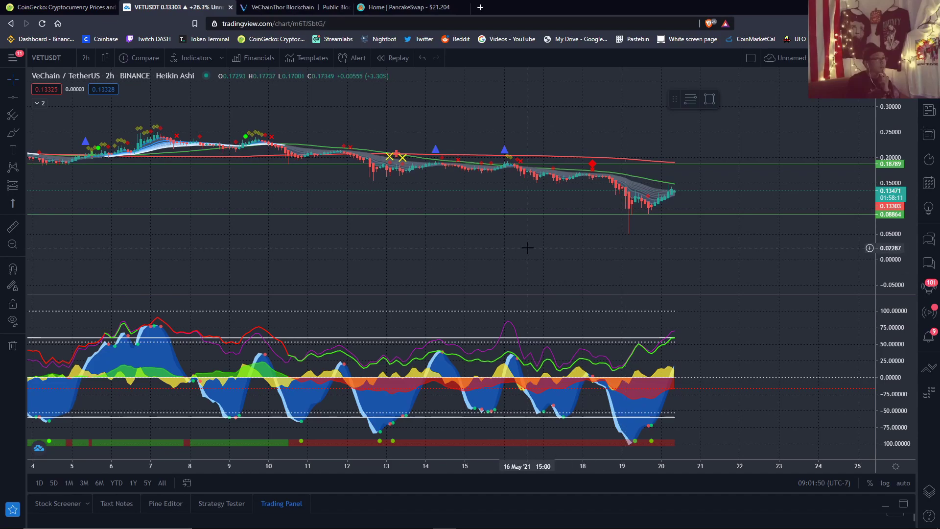
drag(524, 248, 386, 249)
scroll(482, 254, up, 1)
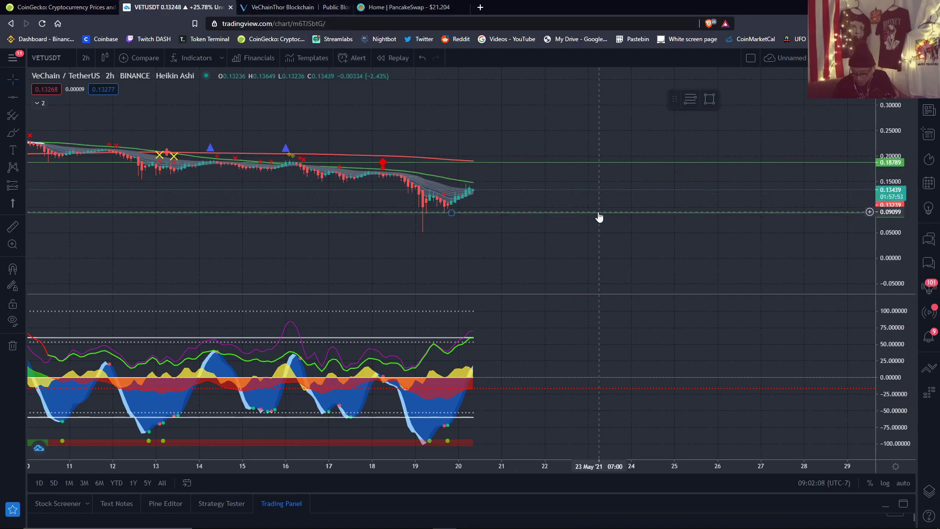
mouse_move(599, 215)
mouse_down()
mouse_move(597, 168)
mouse_move(608, 214)
mouse_up()
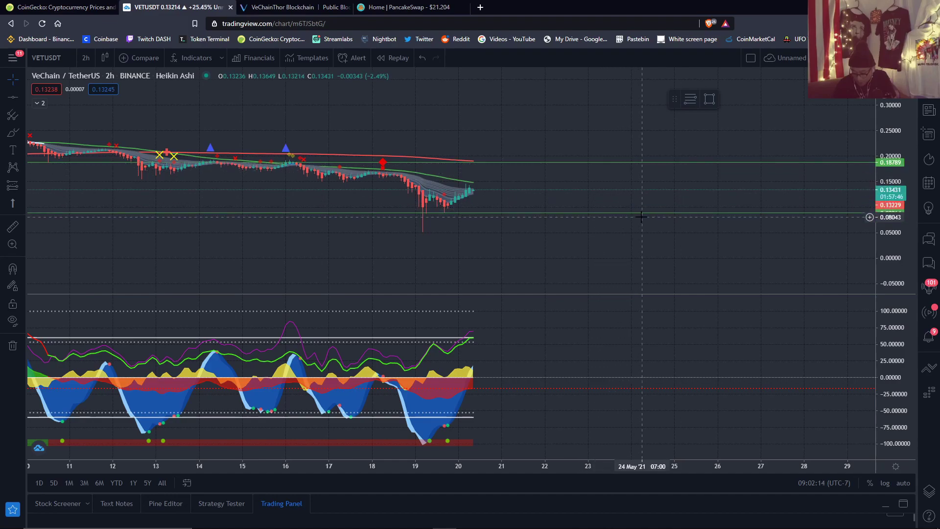
scroll(571, 169, down, 2)
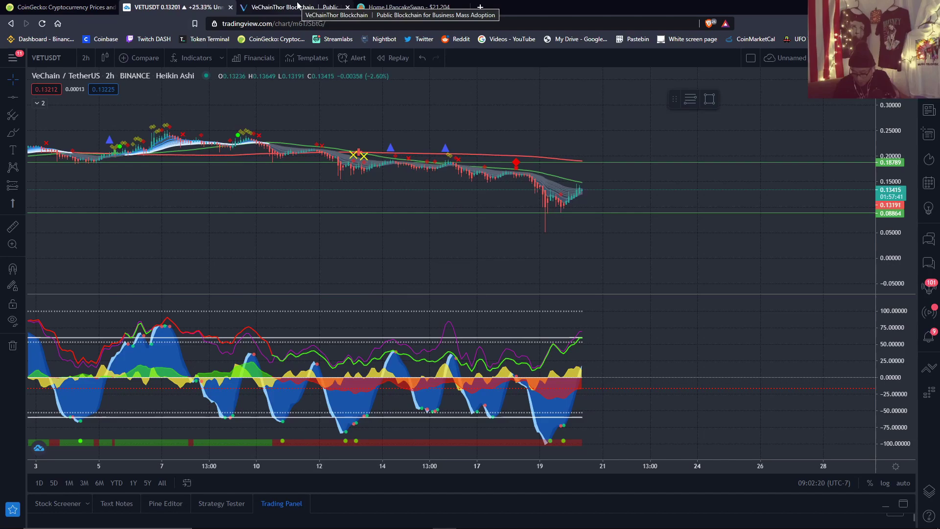
click(413, 6)
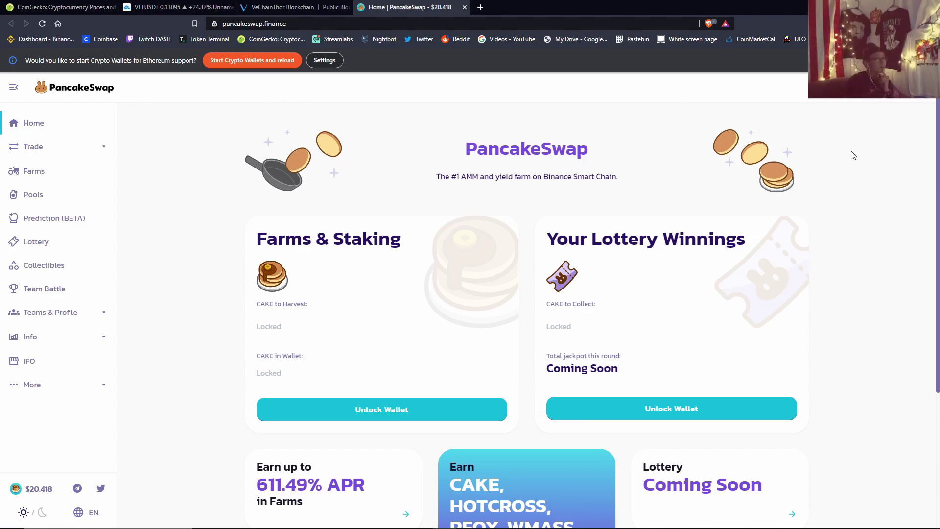
Step: Change the chart symbol from VeChain to CAKEUSDT on Binance
click(161, 7)
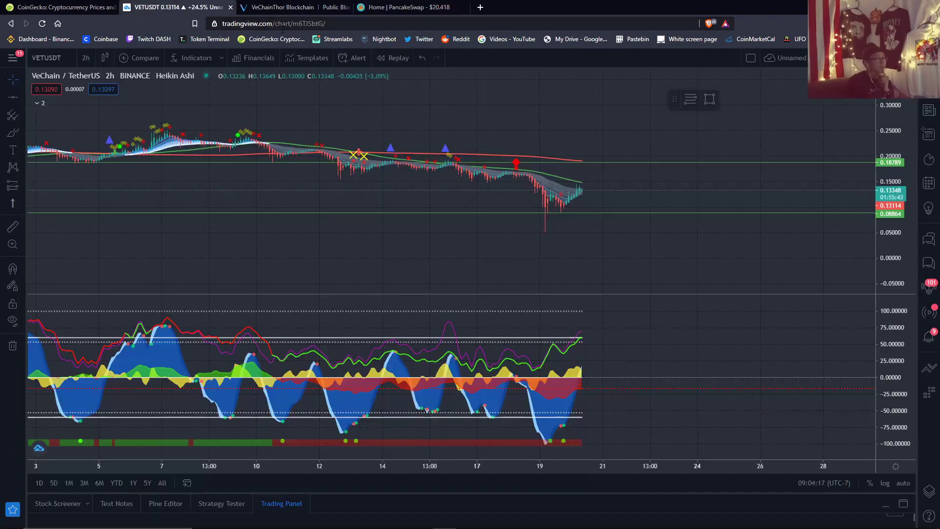
click(73, 58)
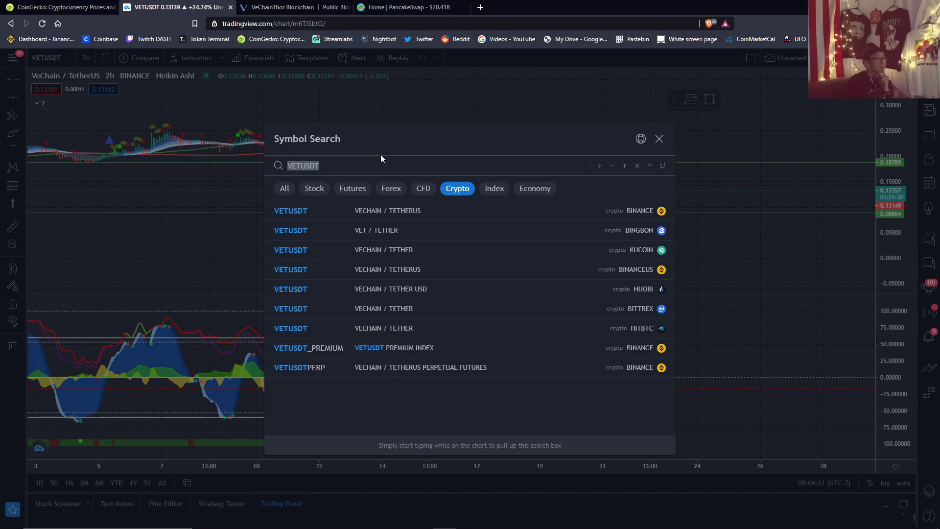
text(CA)
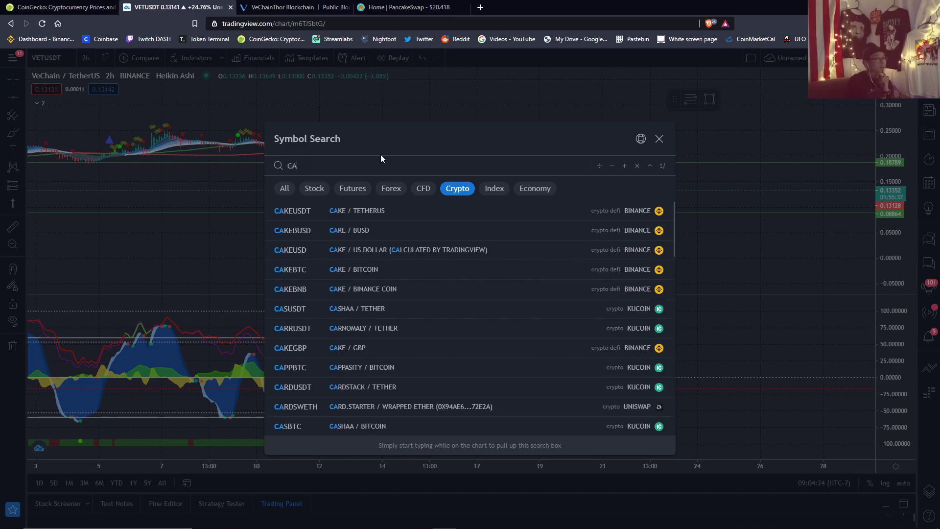
text(KE)
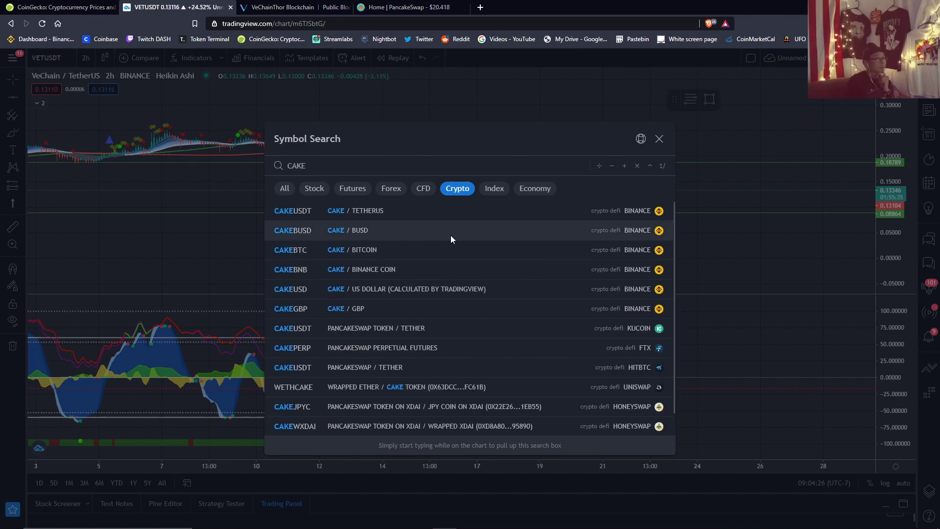
click(448, 216)
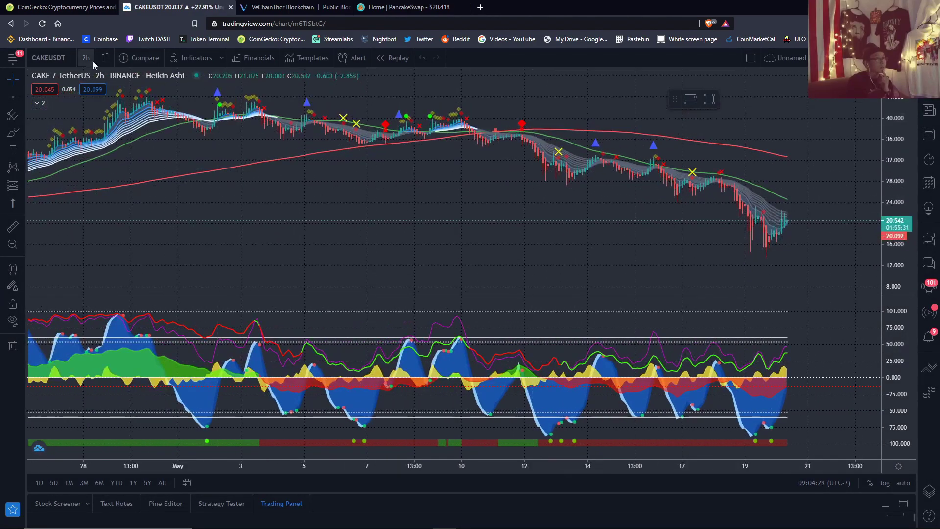
Step: View CAKE on 1-month candles, then settle on framed 1-week candles
click(88, 59)
click(98, 334)
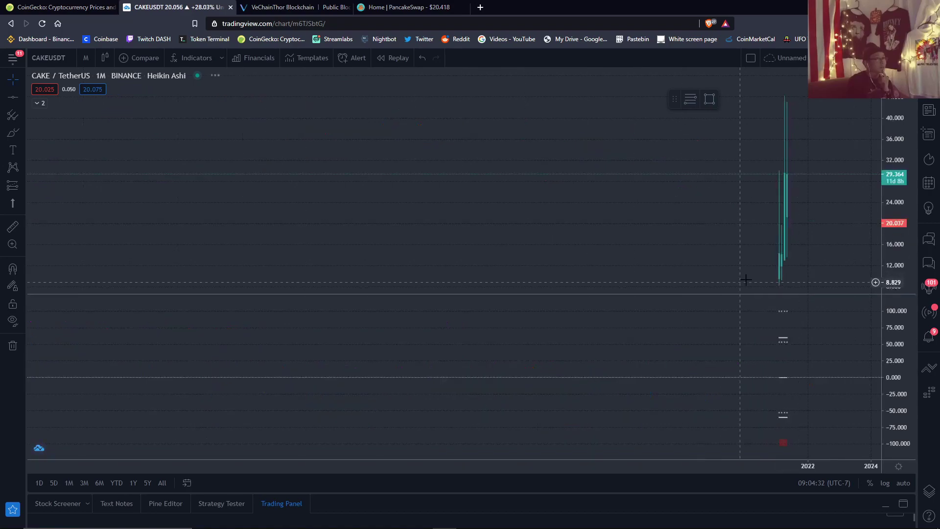
scroll(535, 259, up, 5)
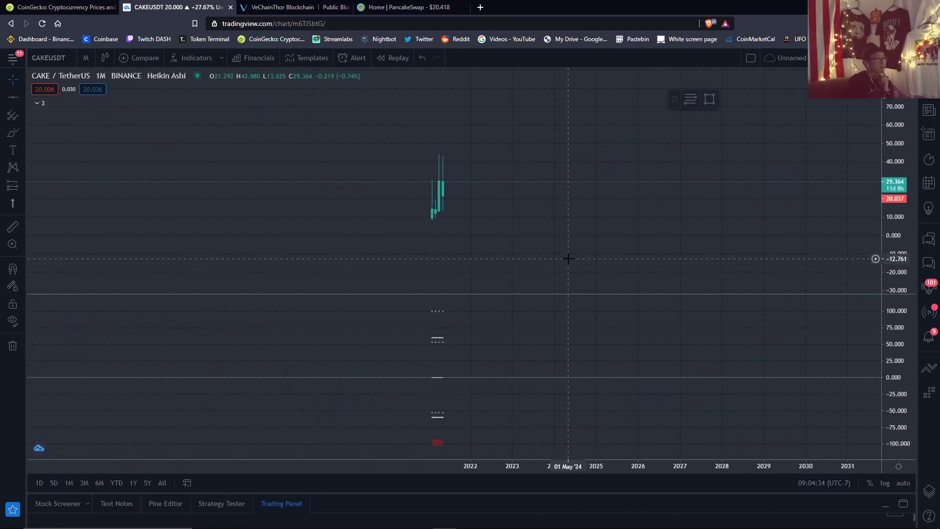
scroll(427, 235, up, 1)
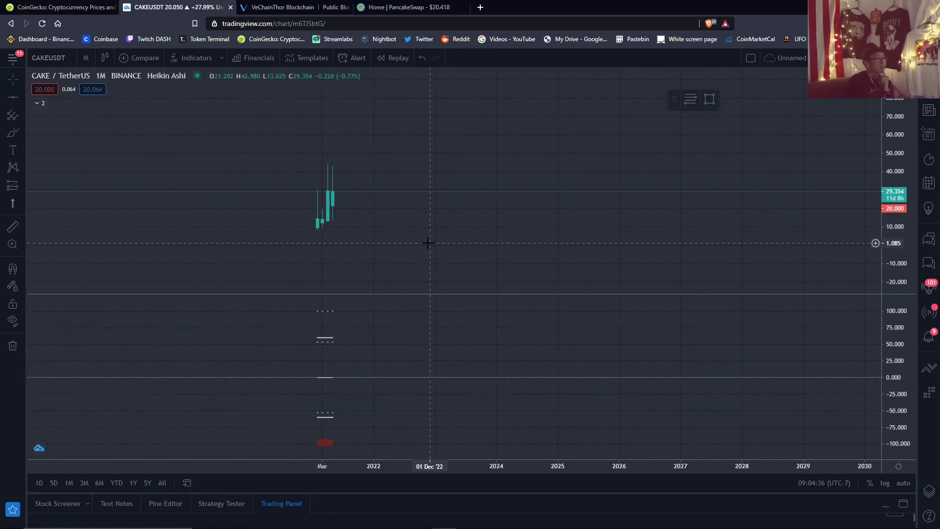
click(85, 58)
click(95, 318)
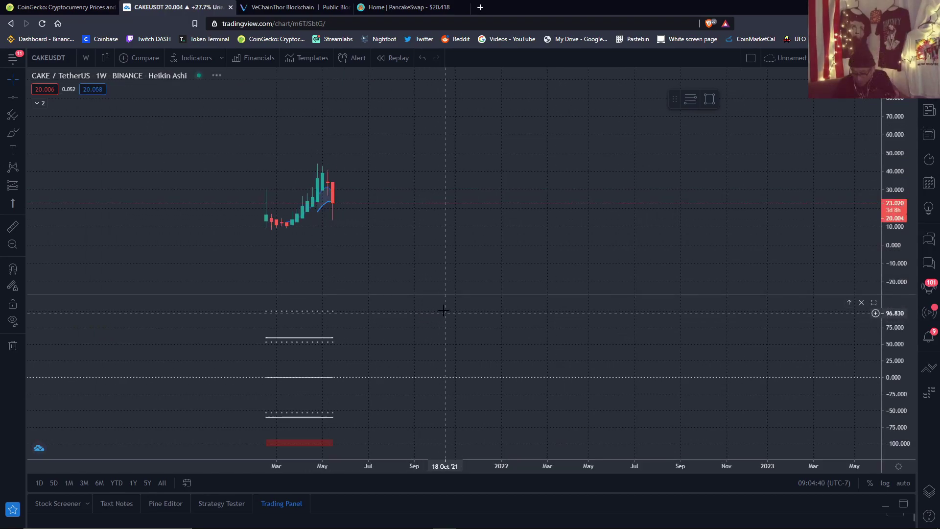
scroll(433, 197, up, 1)
drag(388, 258, 343, 222)
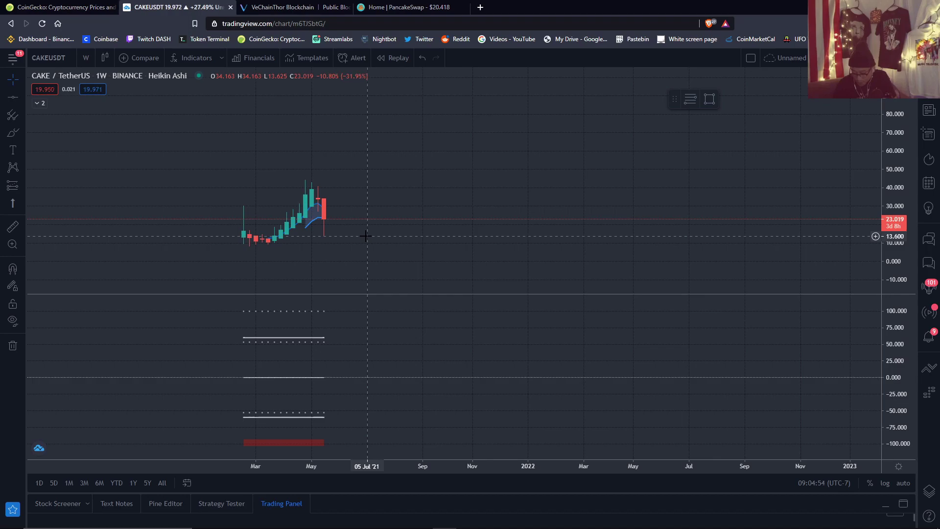
Step: Switch CAKE to daily candles and bring earlier daily history into view
click(85, 57)
click(84, 301)
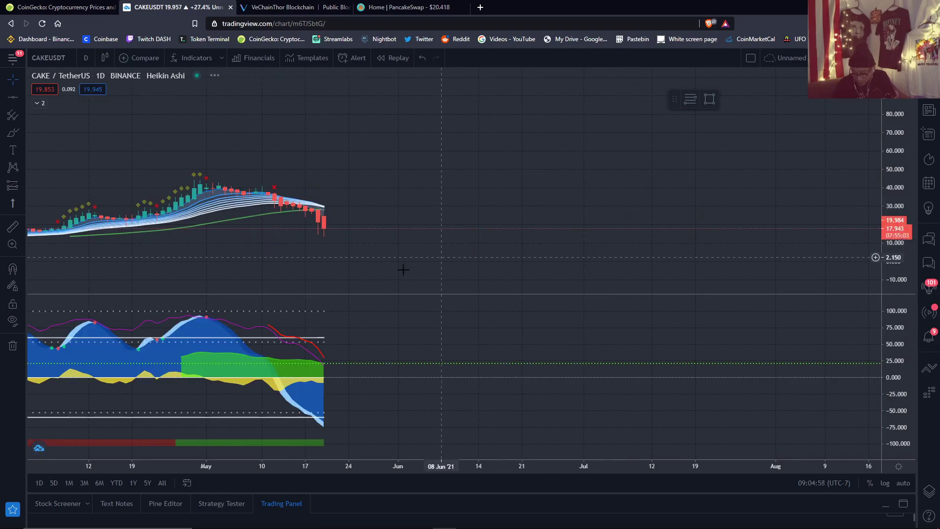
drag(338, 274, 626, 273)
scroll(686, 272, up, 2)
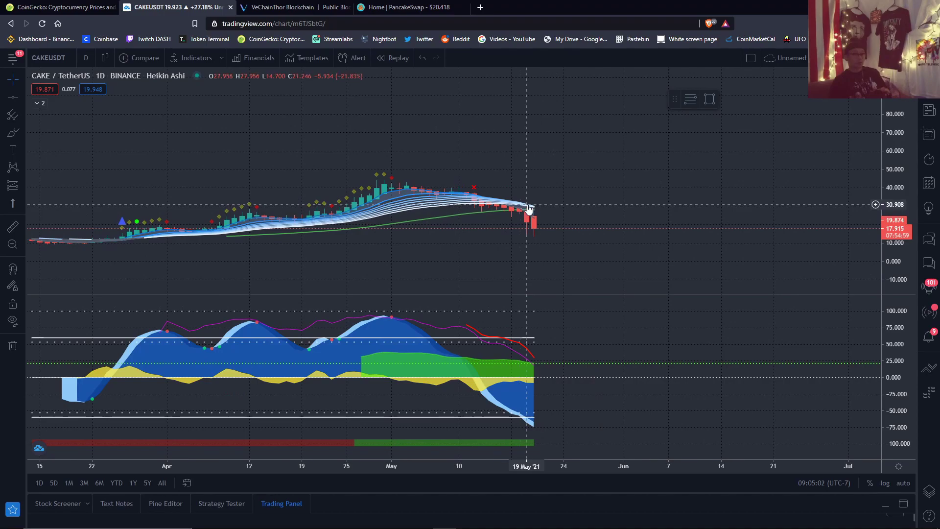
scroll(586, 223, up, 1)
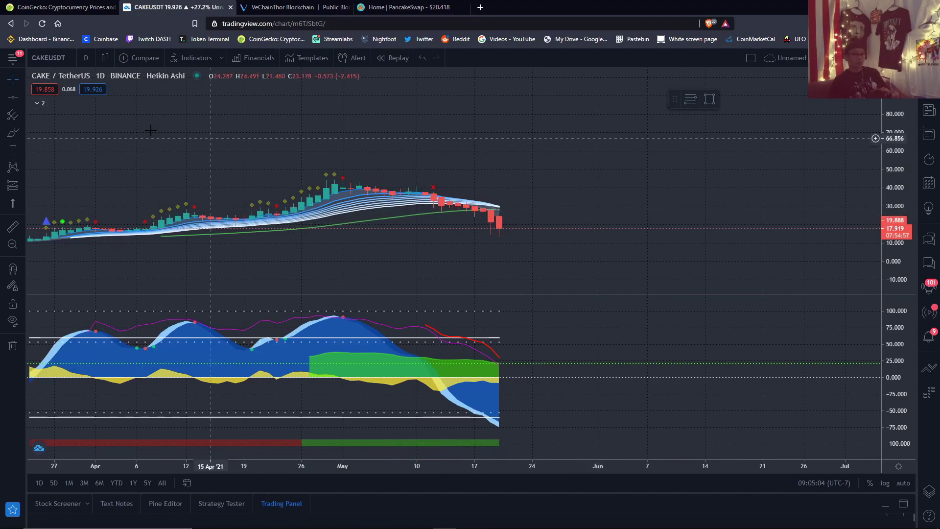
Step: Draw a descending trend line from the early-May high to around 27 May
click(22, 97)
click(42, 101)
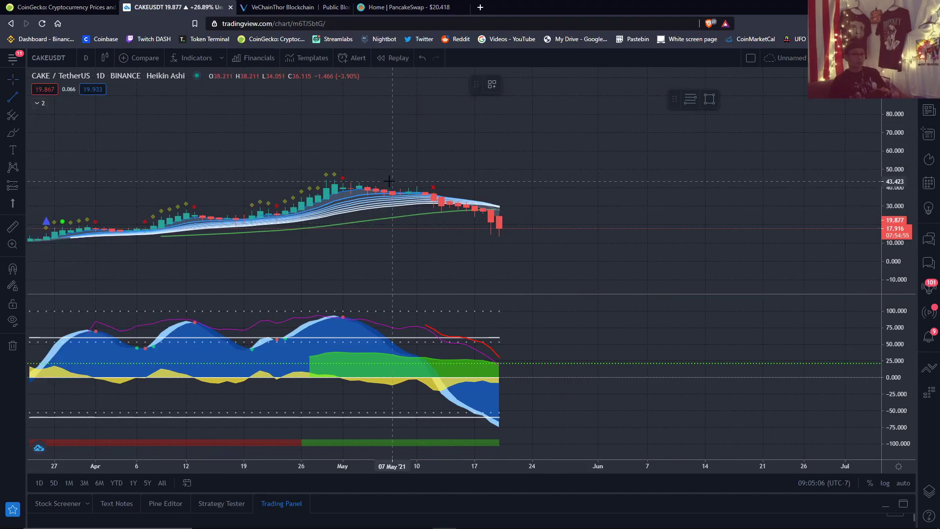
click(409, 176)
click(556, 218)
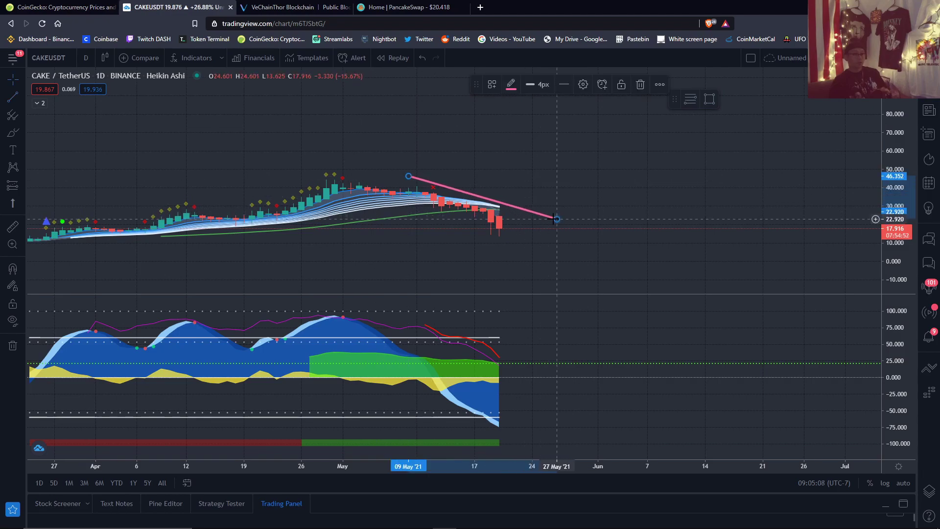
Step: Add a horizontal support line at 13.600
click(22, 98)
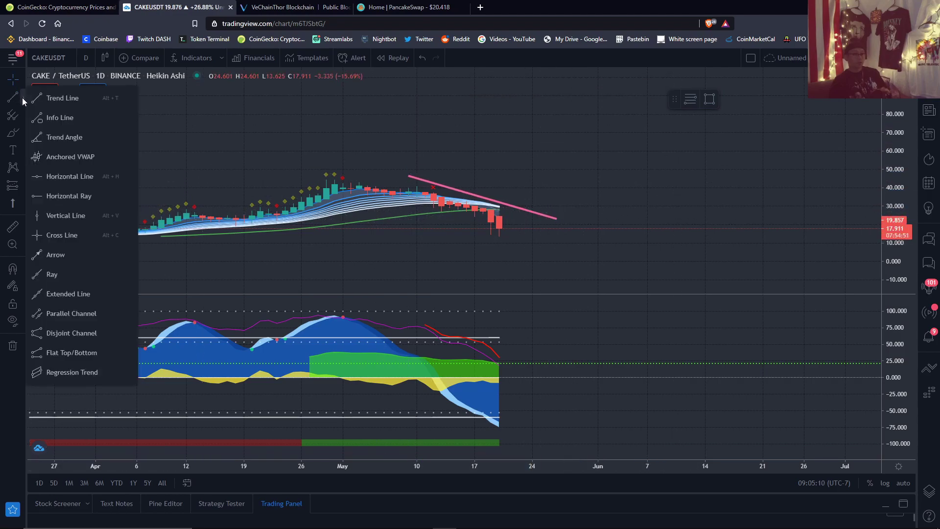
click(54, 176)
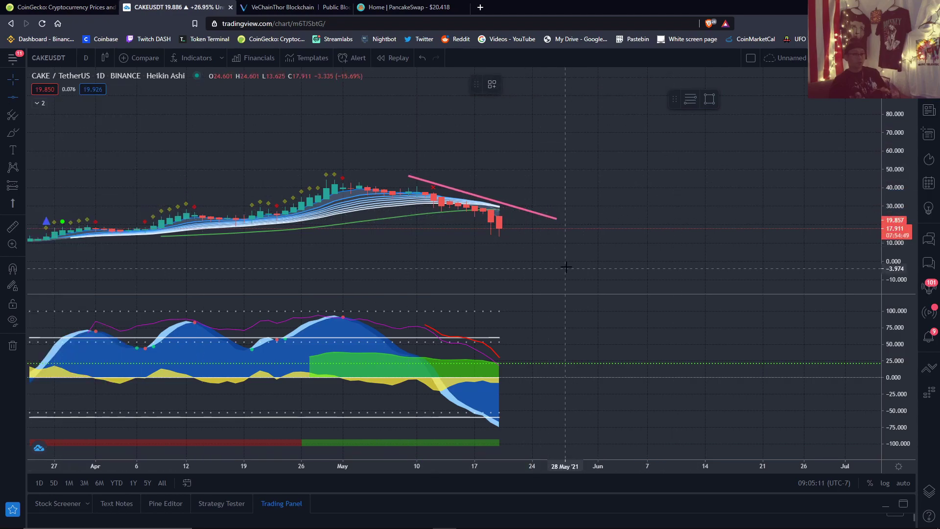
click(572, 236)
scroll(611, 263, up, 1)
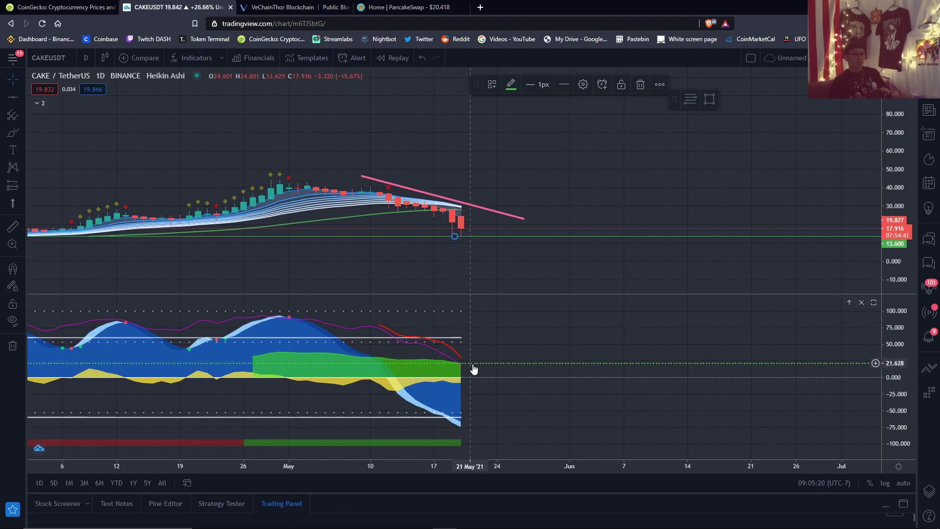
click(13, 132)
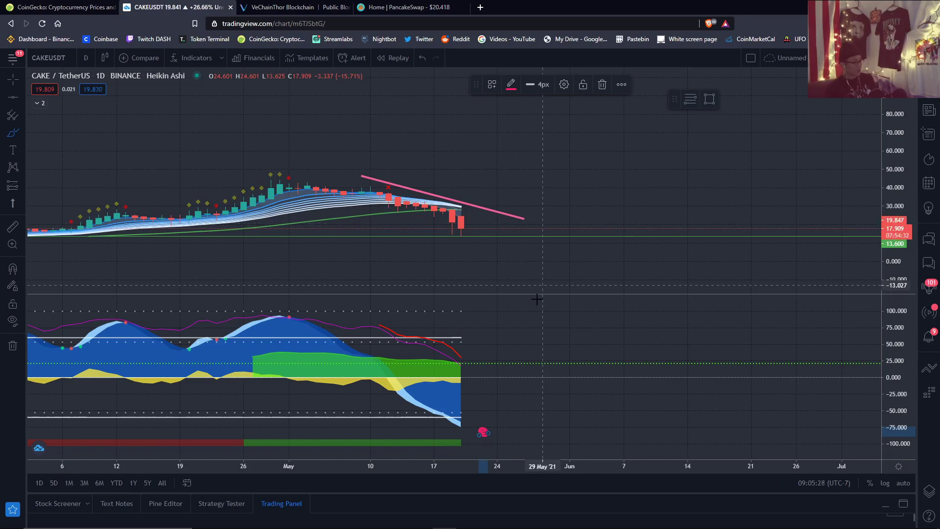
Step: Switch the CAKE/USDT chart from daily to 4-hour candles
click(91, 60)
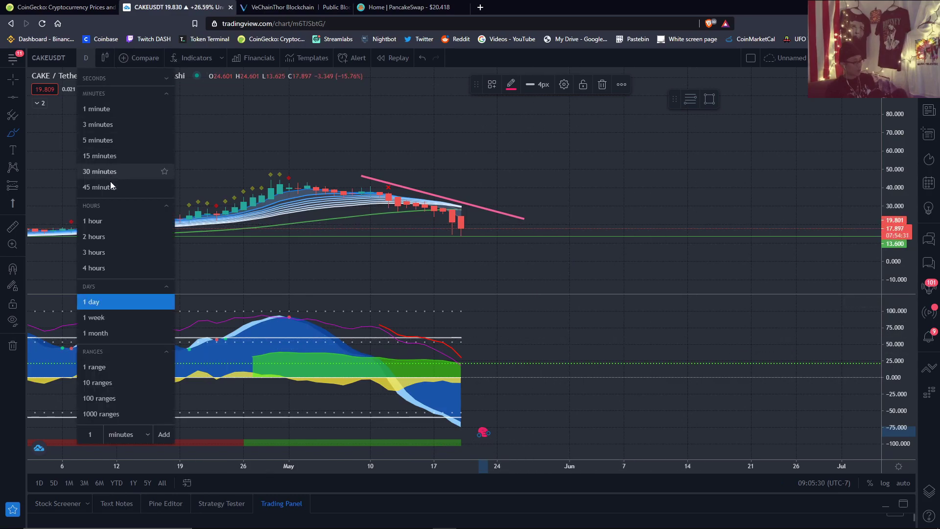
click(93, 268)
scroll(538, 303, down, 3)
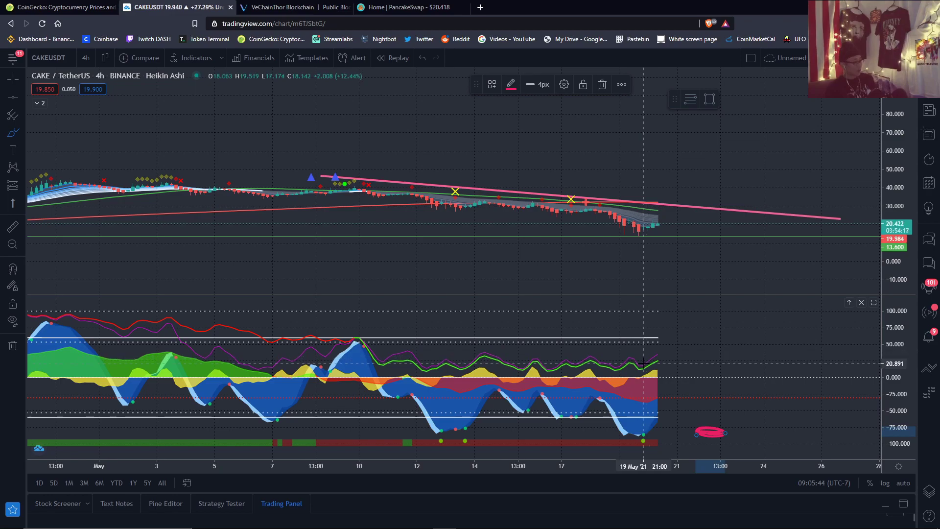
Step: Zoom the time axis, then select and deselect the pink downward trend line
scroll(642, 363, up, 2)
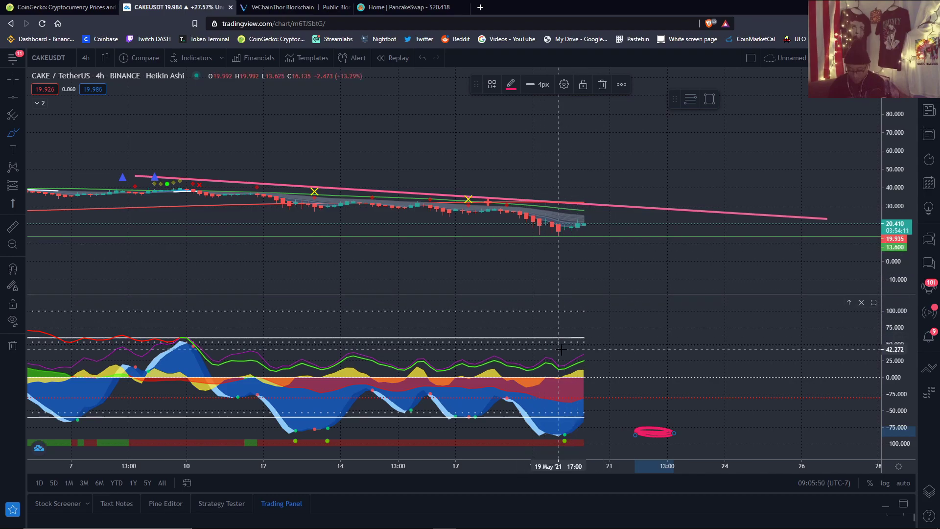
scroll(576, 279, down, 2)
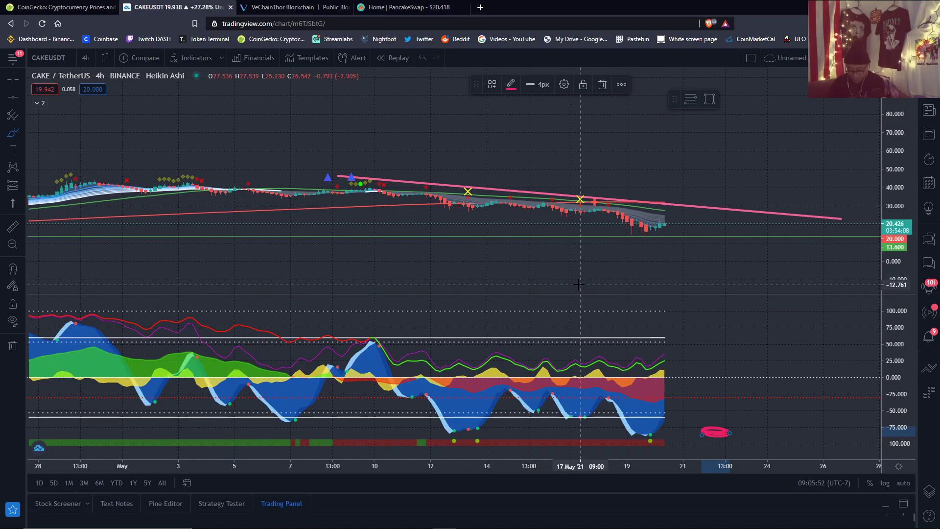
click(734, 209)
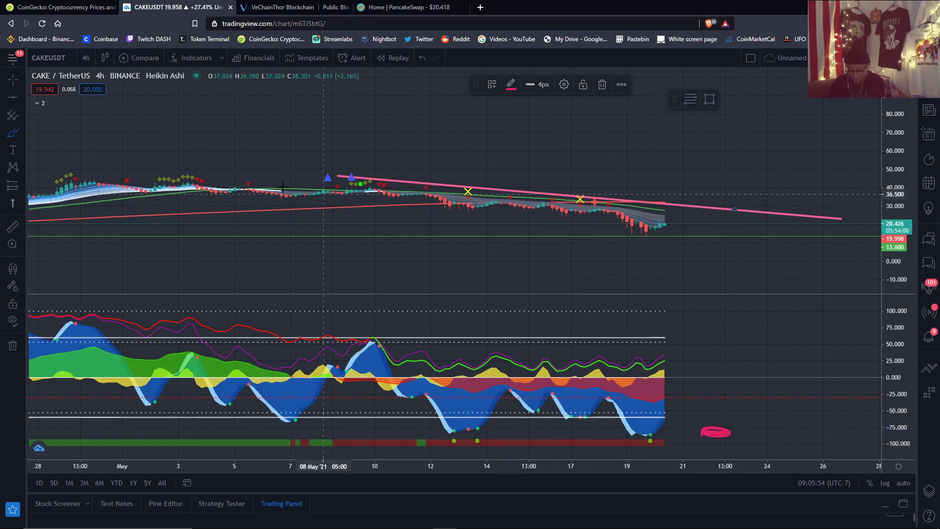
click(599, 111)
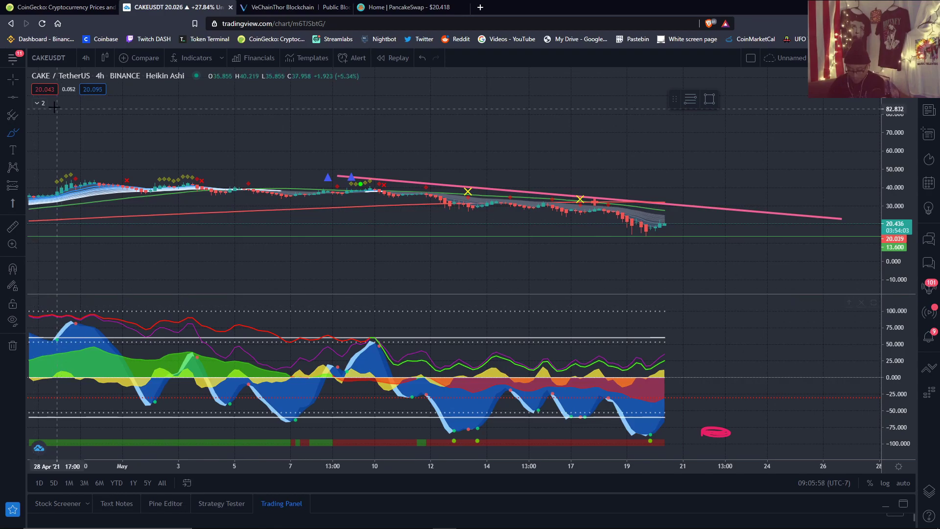
Step: Remove the MarketCipher B oscillator pane and add wolfpack id (M) from the indicators list
click(40, 303)
click(173, 303)
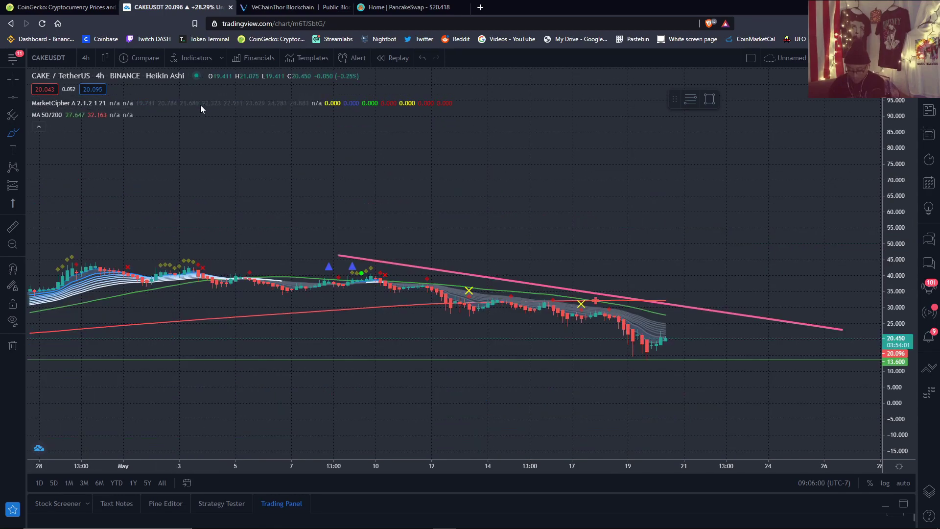
click(198, 59)
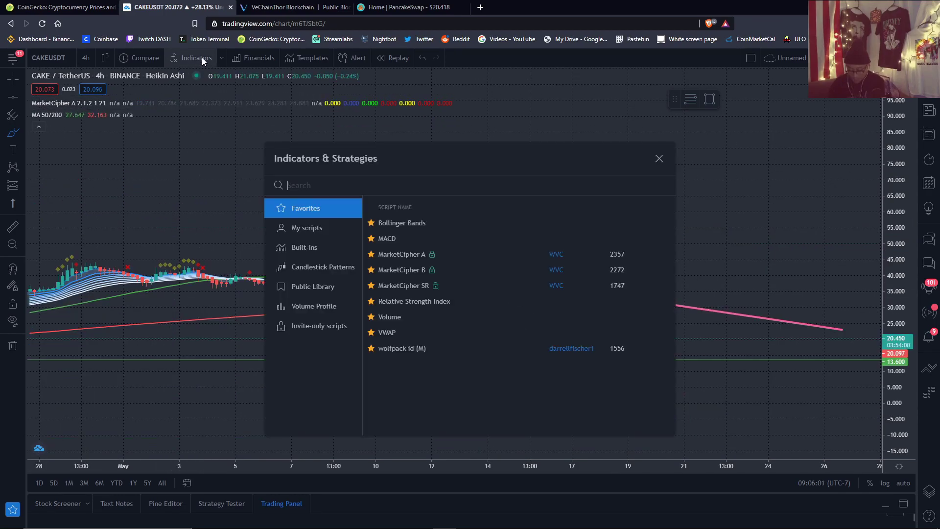
click(404, 347)
click(658, 157)
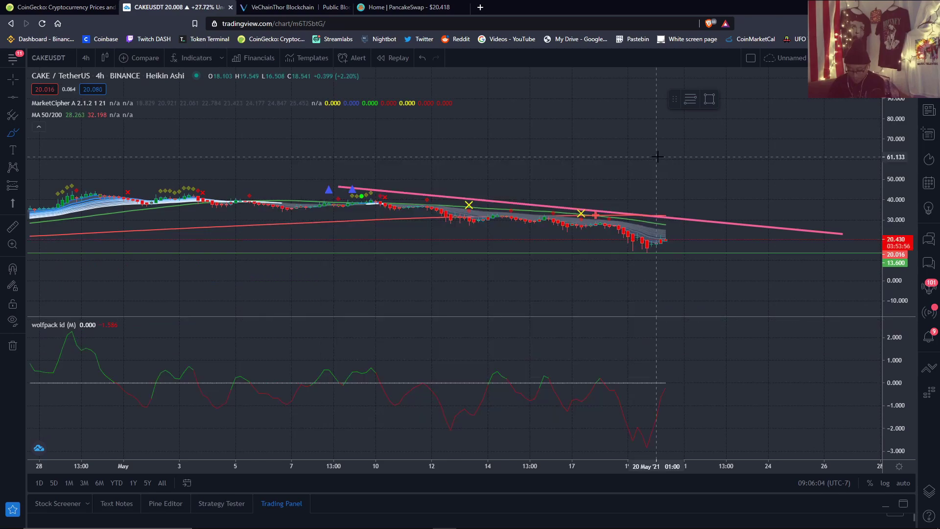
Step: Sketch and delete a short pink freehand stroke, then pan to reframe the price range
scroll(702, 291, up, 1)
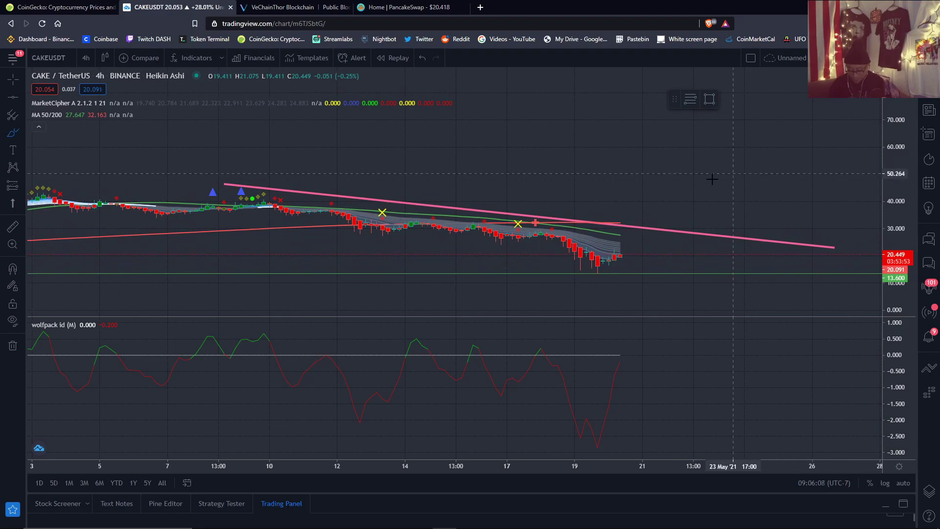
drag(597, 180, 608, 130)
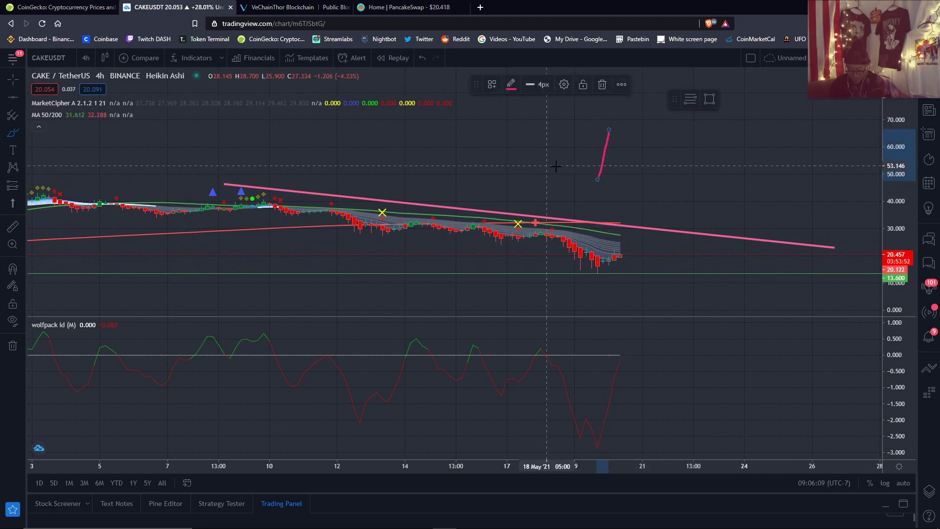
click(603, 85)
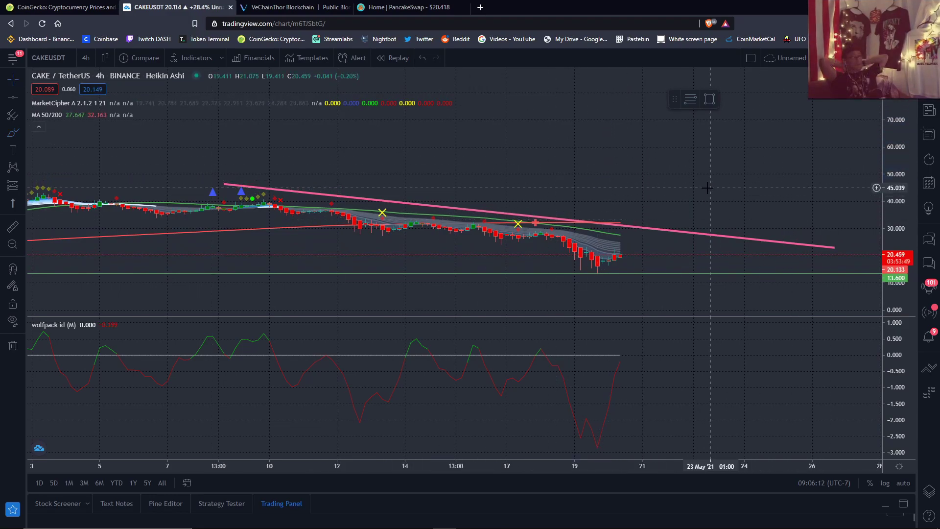
drag(707, 188, 720, 145)
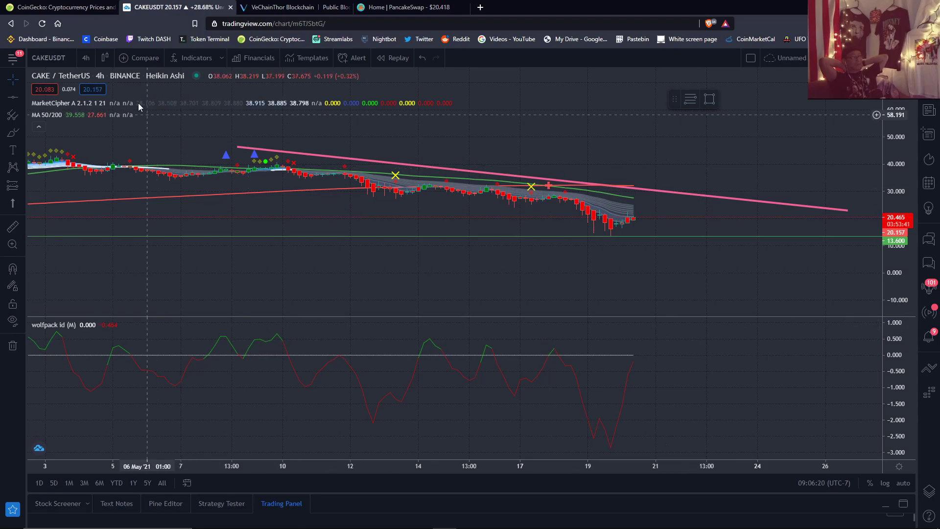
click(86, 58)
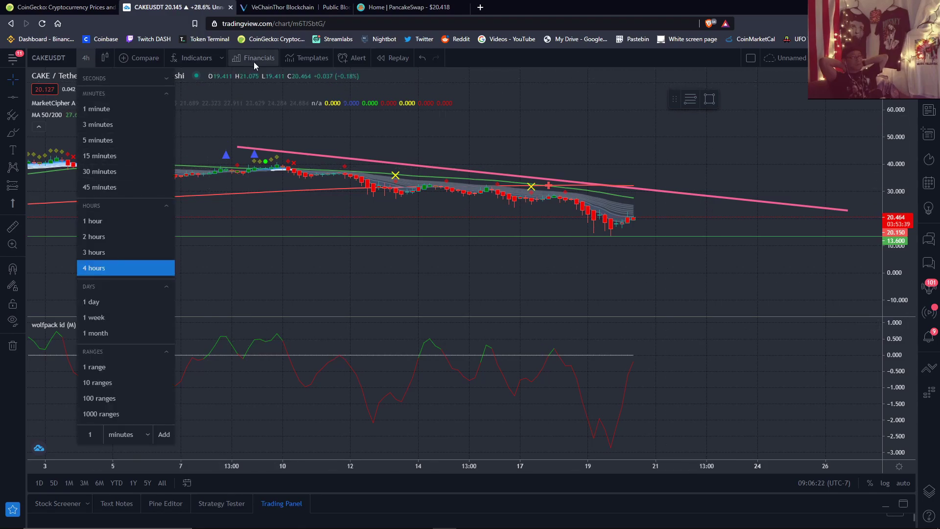
Step: Swap the wolfpack id (M) pane back for the MarketCipher B indicator
click(149, 300)
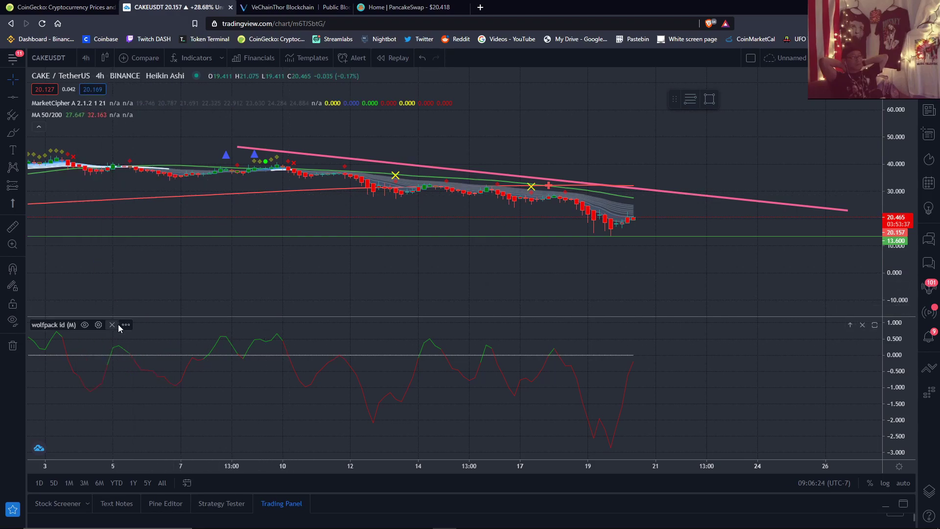
click(118, 324)
click(196, 58)
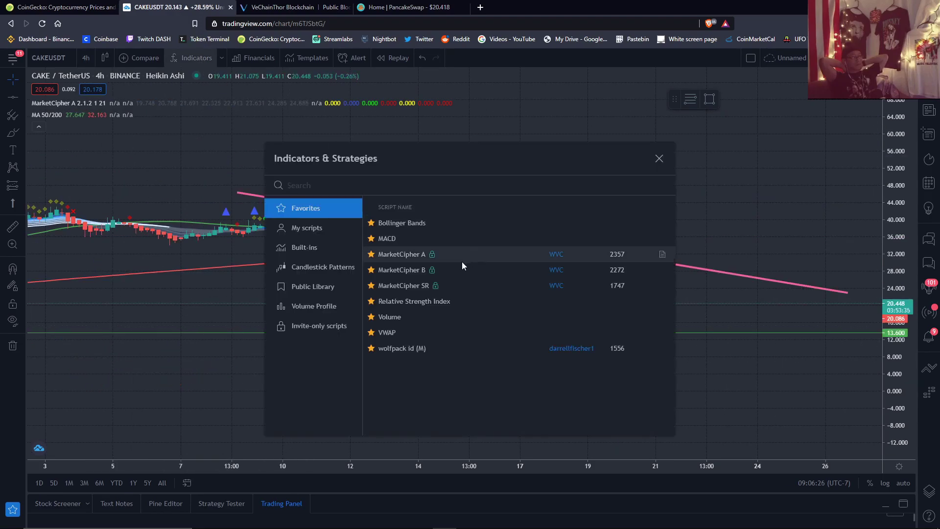
click(484, 268)
click(659, 158)
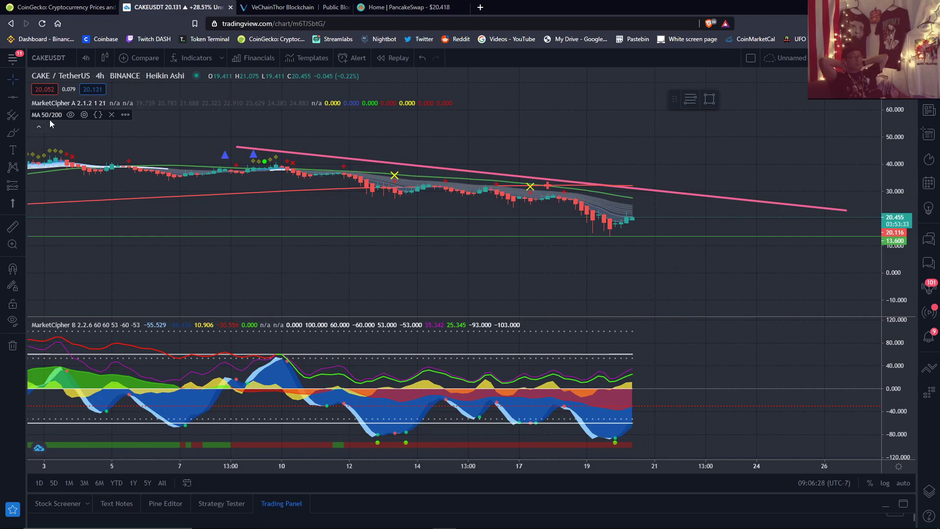
click(38, 126)
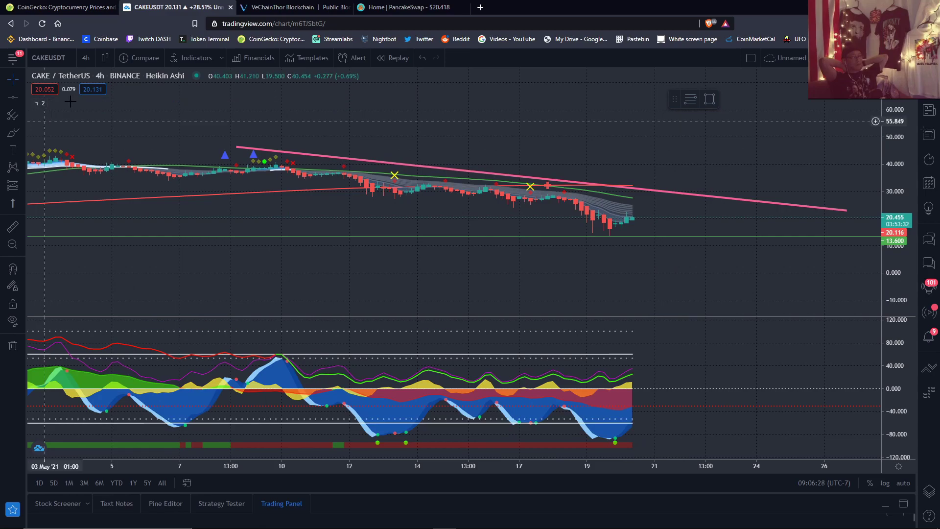
Step: Put the CAKE chart on 1-hour candles and pick the Trend Line tool
click(91, 55)
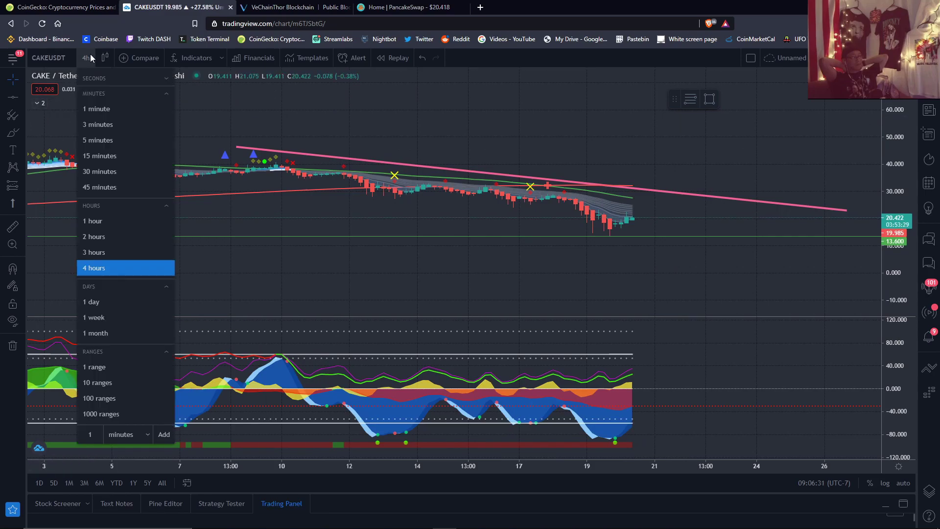
click(105, 218)
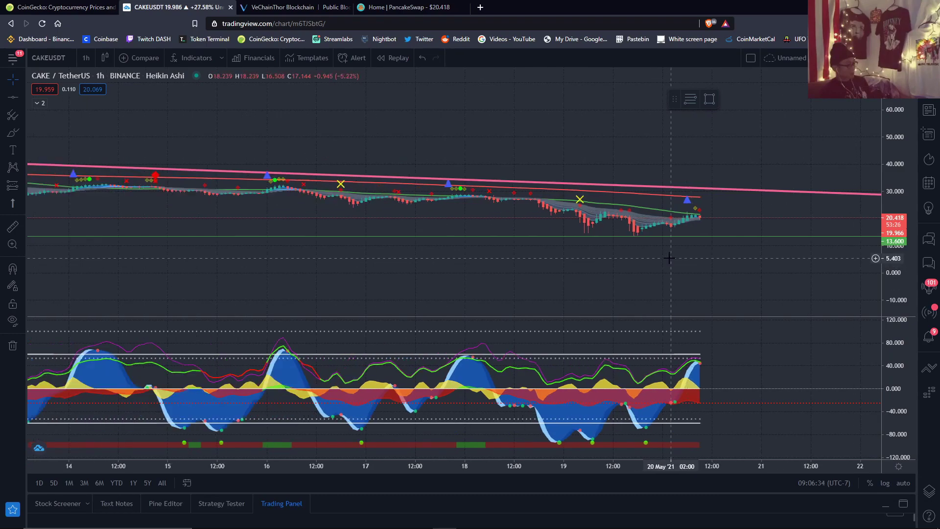
scroll(669, 257, down, 1)
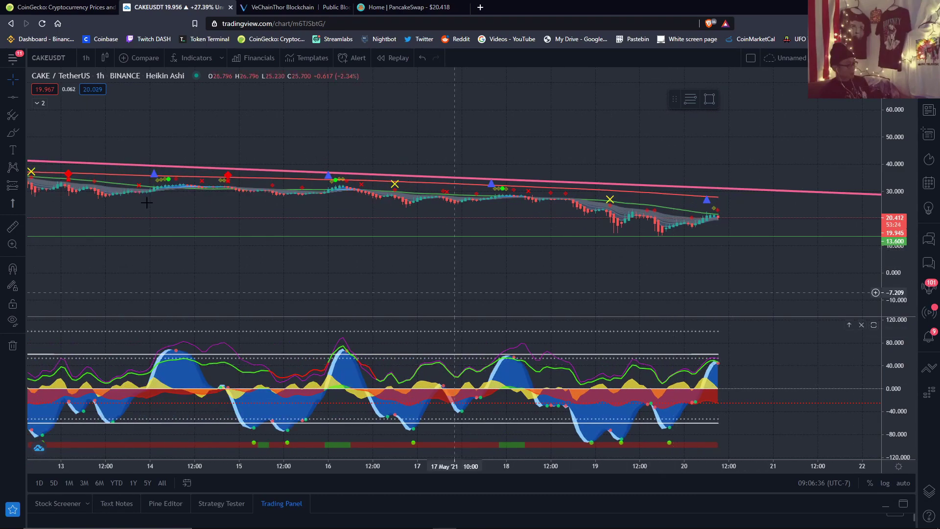
click(23, 97)
click(49, 99)
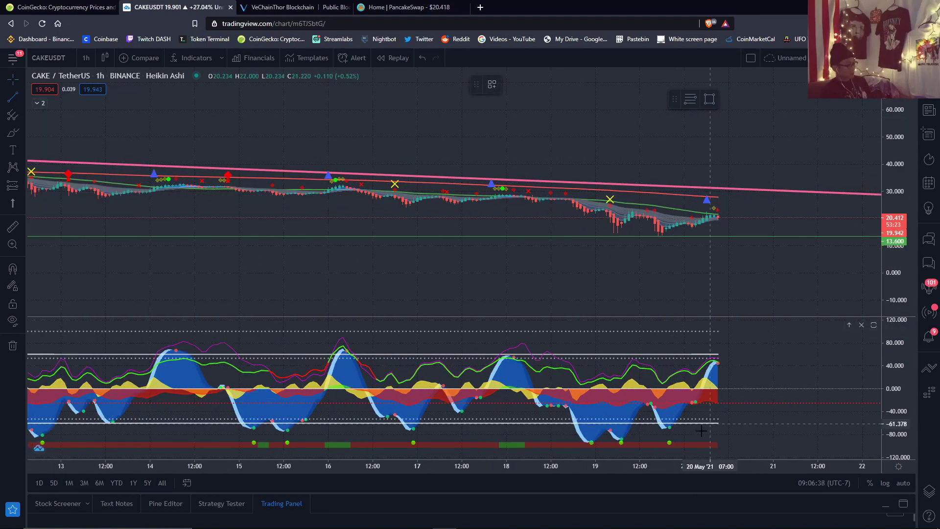
Step: Draw a rising trend line across two 19 May oscillator lows
click(623, 438)
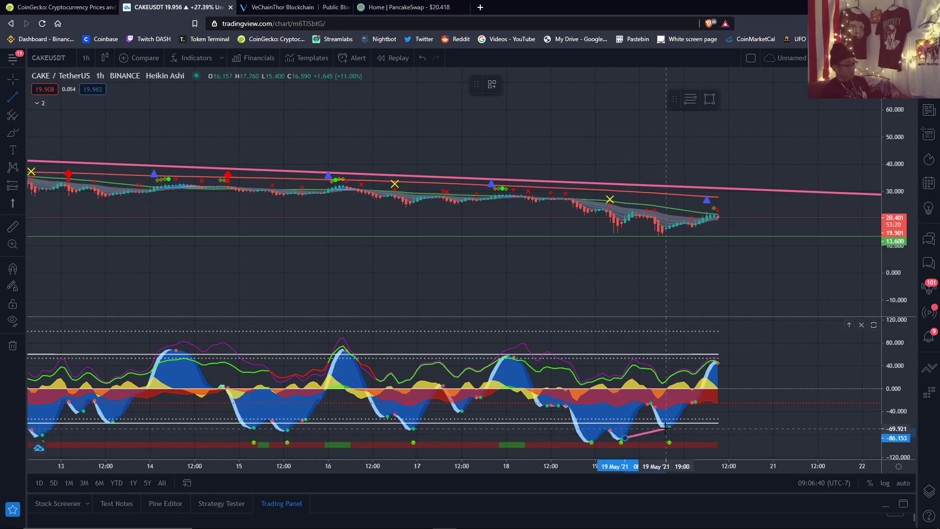
click(666, 429)
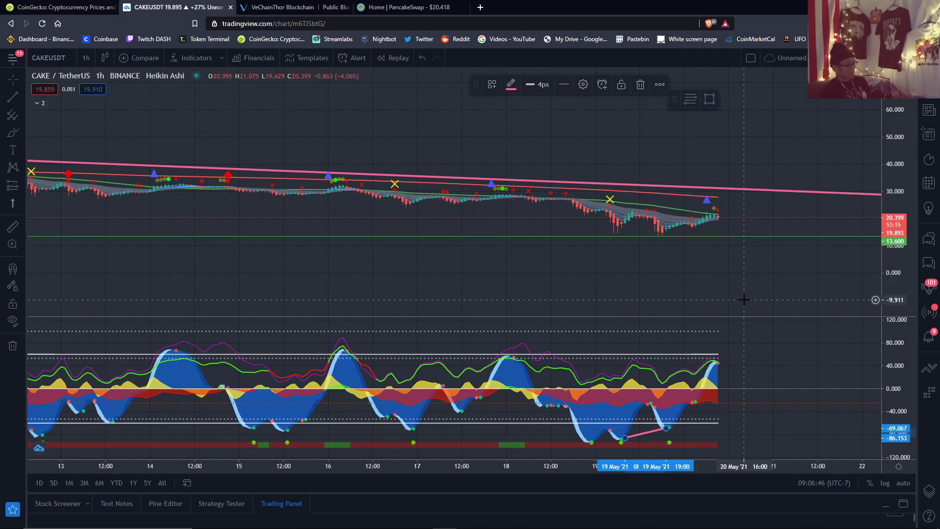
scroll(606, 300, up, 2)
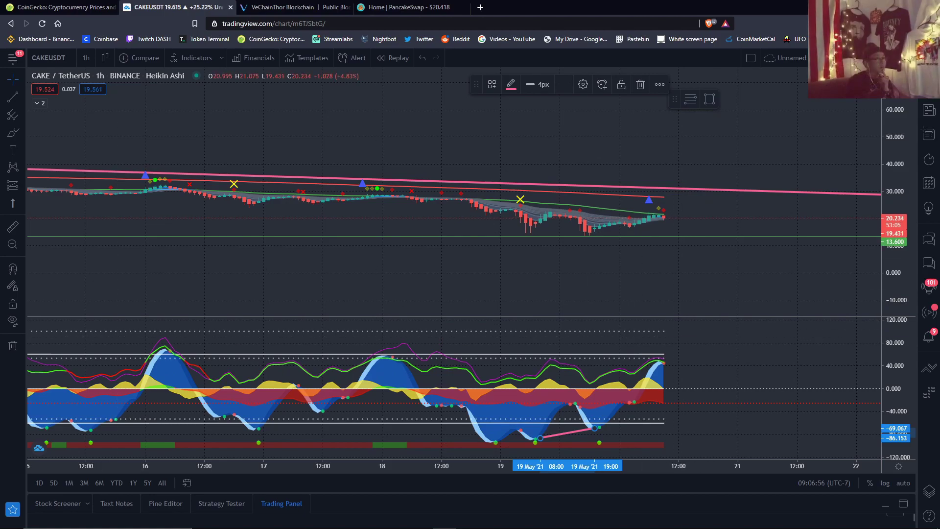
Step: Trace a pink brush curve on the oscillator, then remove all drawings from the chart
click(13, 133)
mouse_move(467, 387)
mouse_down()
mouse_move(545, 378)
mouse_move(659, 390)
mouse_move(515, 405)
mouse_move(471, 382)
mouse_up()
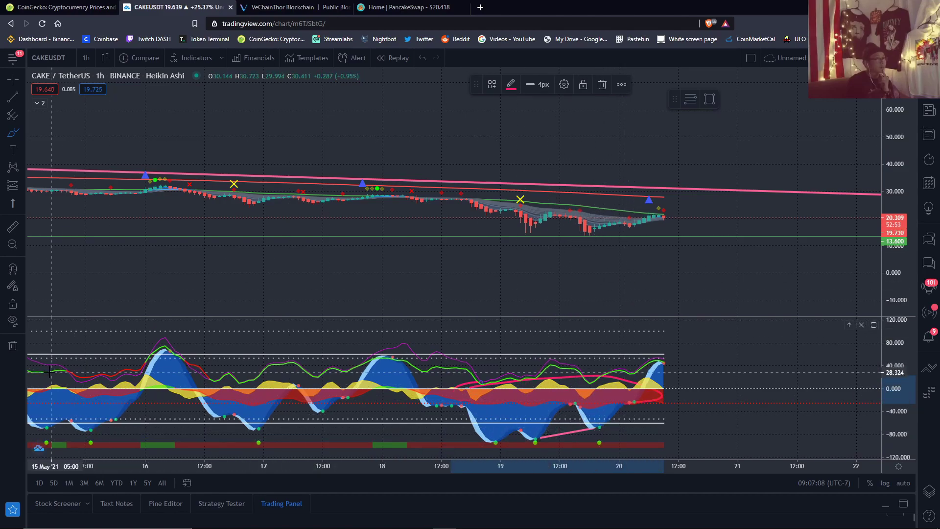
click(13, 345)
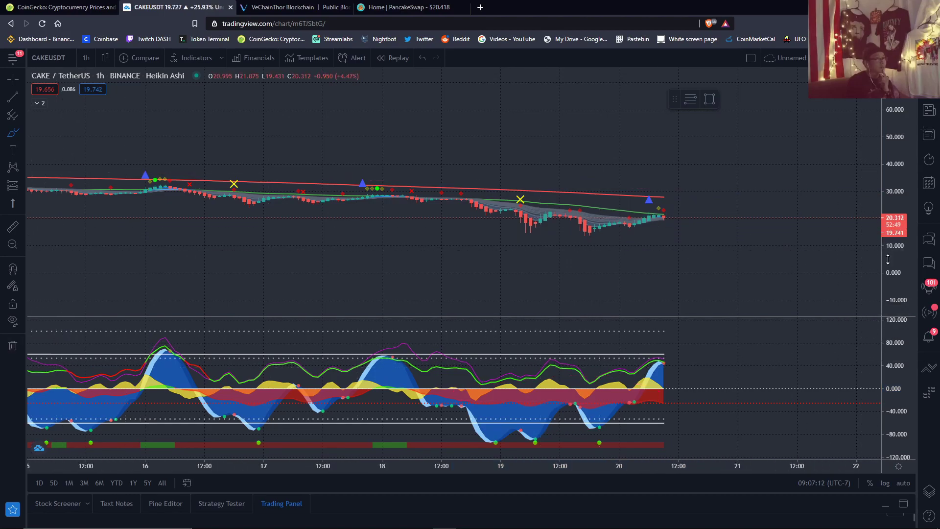
Step: Stretch the price scale vertically to enlarge the 1-hour candles
drag(902, 257, 904, 217)
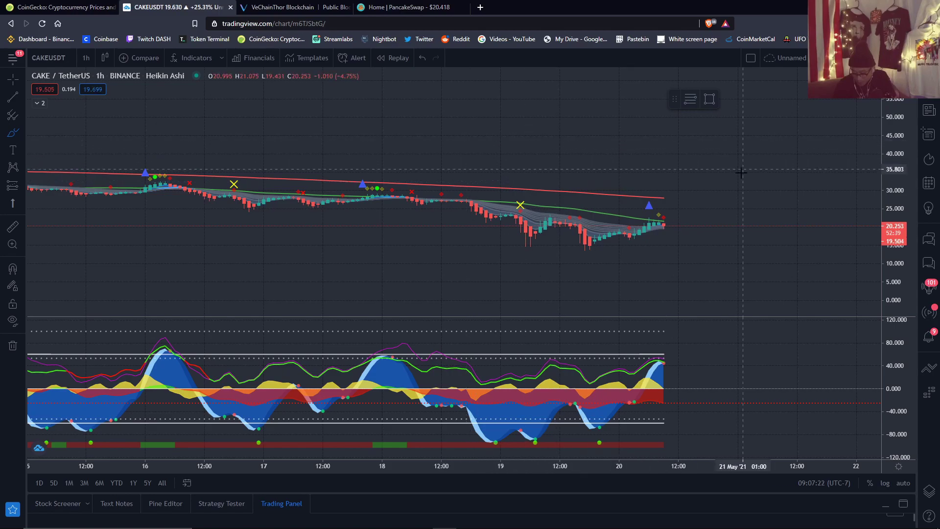
scroll(740, 172, down, 3)
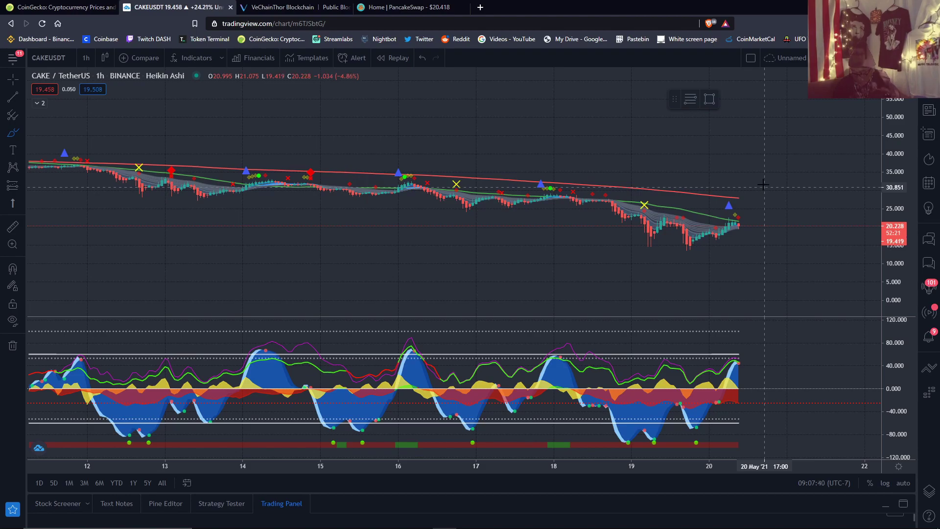
scroll(646, 180, up, 2)
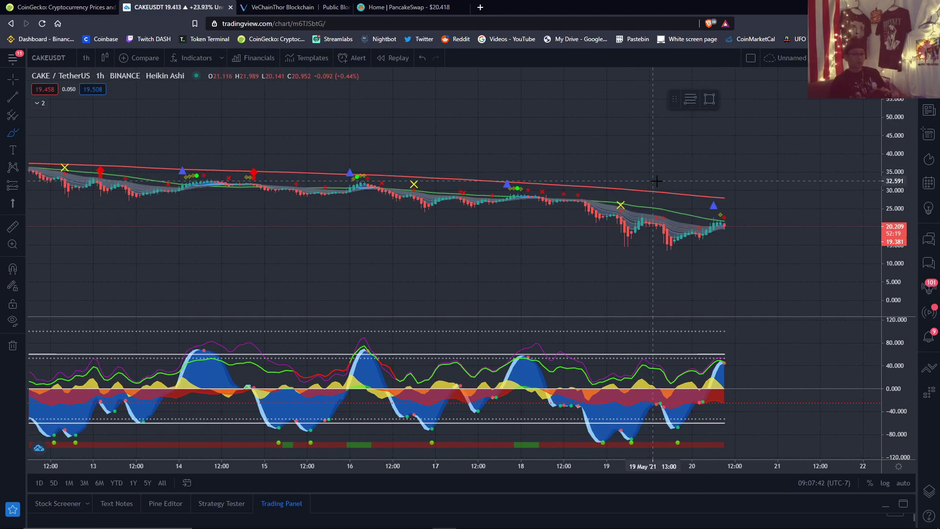
drag(899, 191, 901, 140)
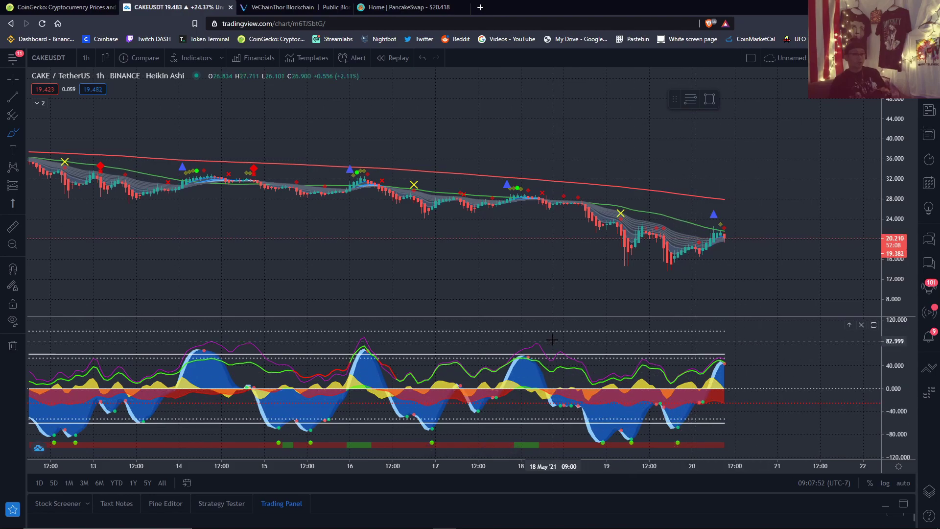
Step: Enlarge the MarketCipher oscillator pane and zoom out to show history back to the 9th
drag(680, 318, 686, 299)
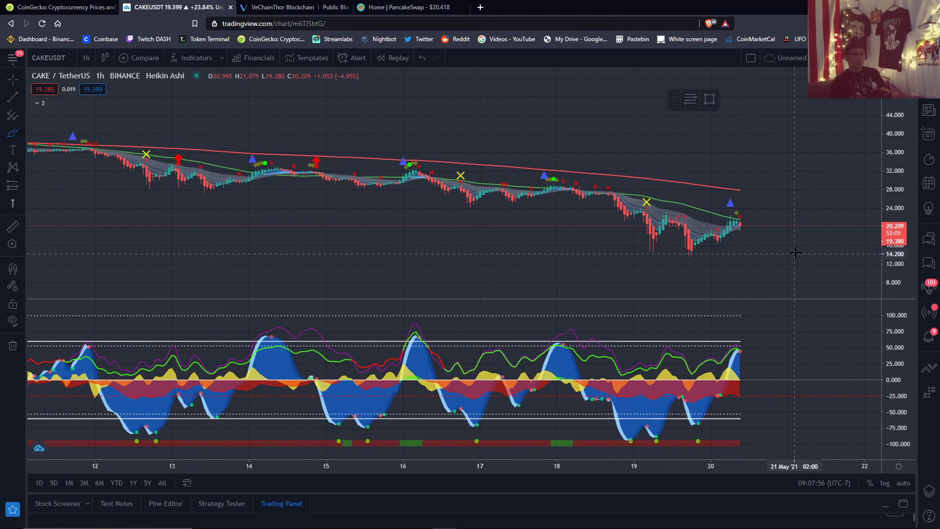
scroll(788, 260, down, 3)
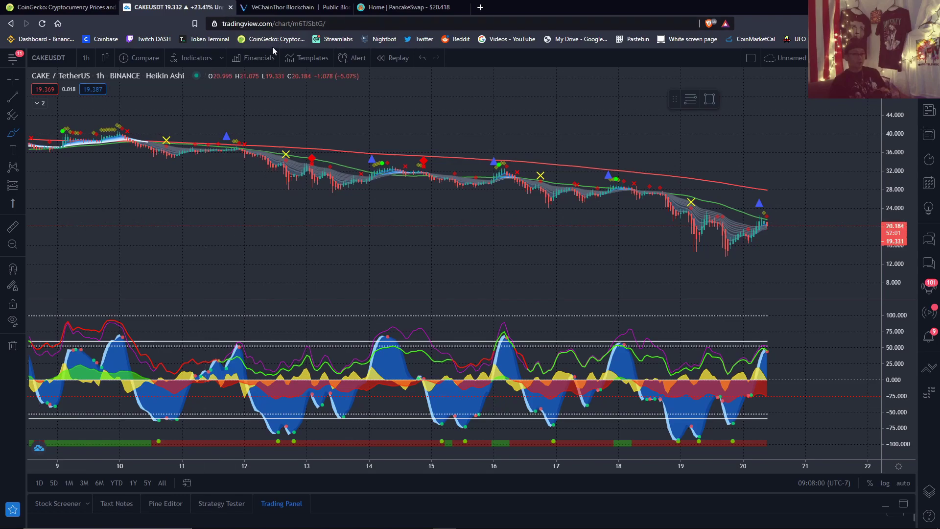
click(87, 58)
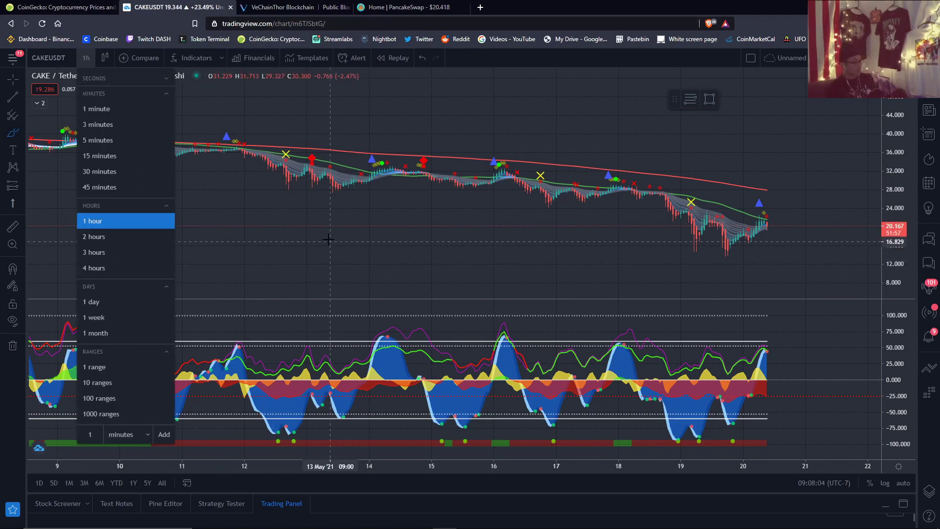
Step: Dismiss the interval list and symbol search, then switch CAKE/TetherUS to 5-minute candles
click(500, 266)
scroll(500, 266, up, 3)
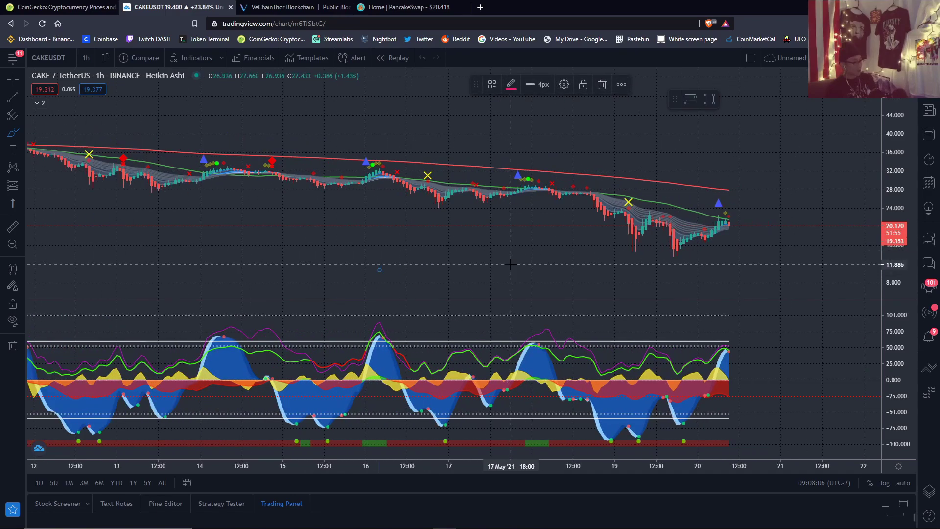
click(48, 58)
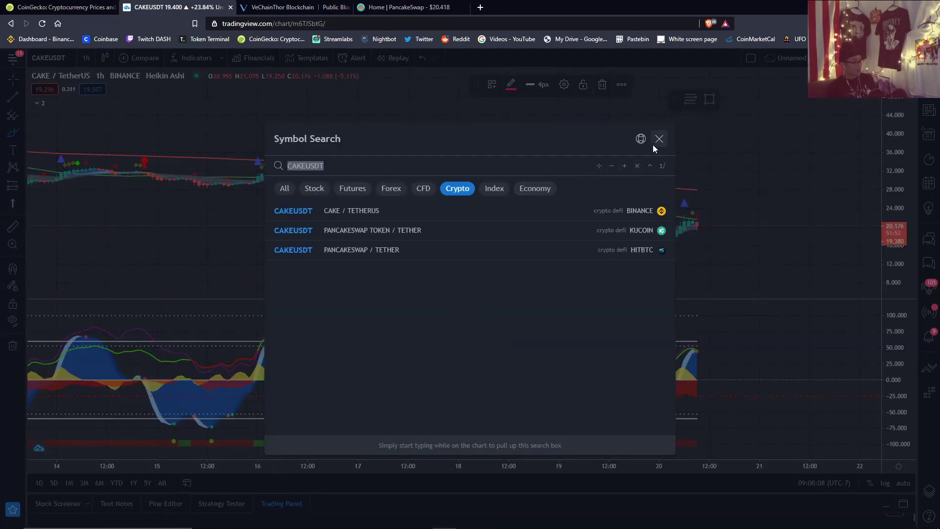
click(659, 139)
click(86, 58)
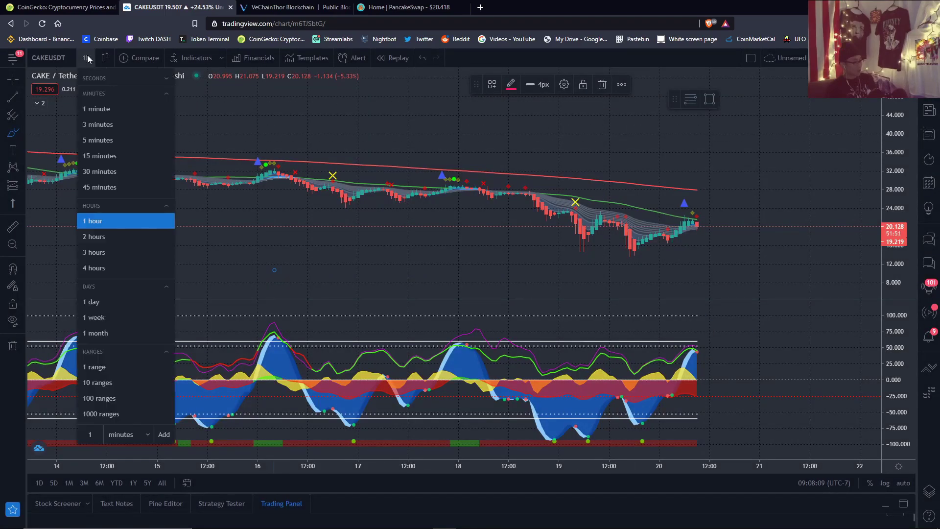
click(125, 145)
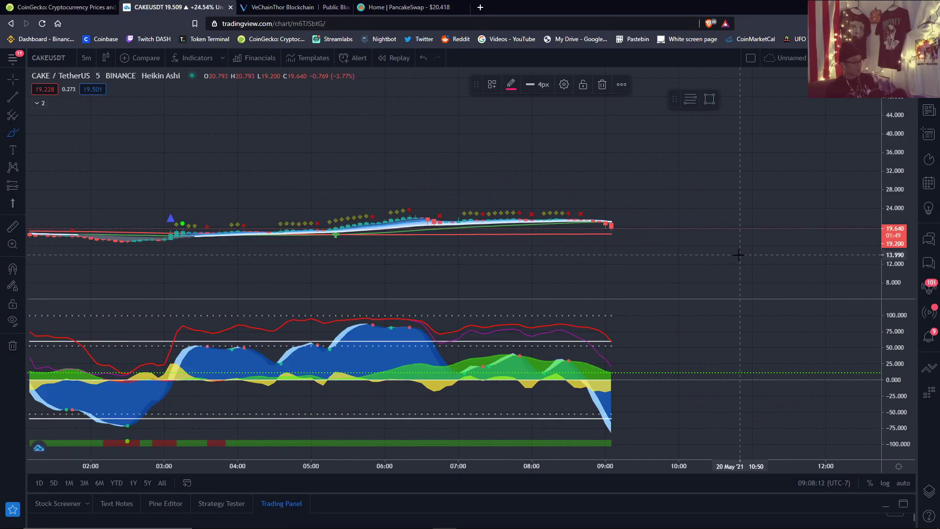
scroll(739, 255, up, 3)
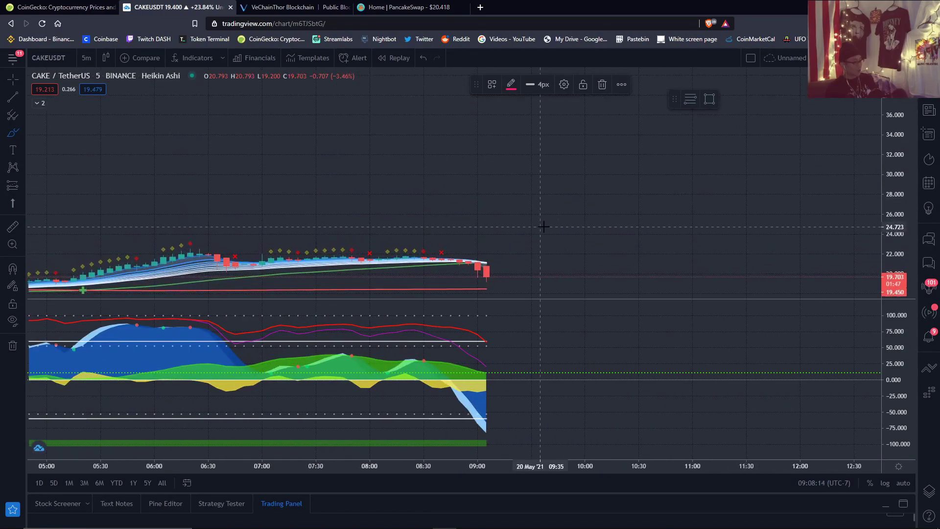
Step: Delete a stray pink stroke, then pan and tighten the price scale around the candles
drag(543, 226, 640, 137)
click(602, 84)
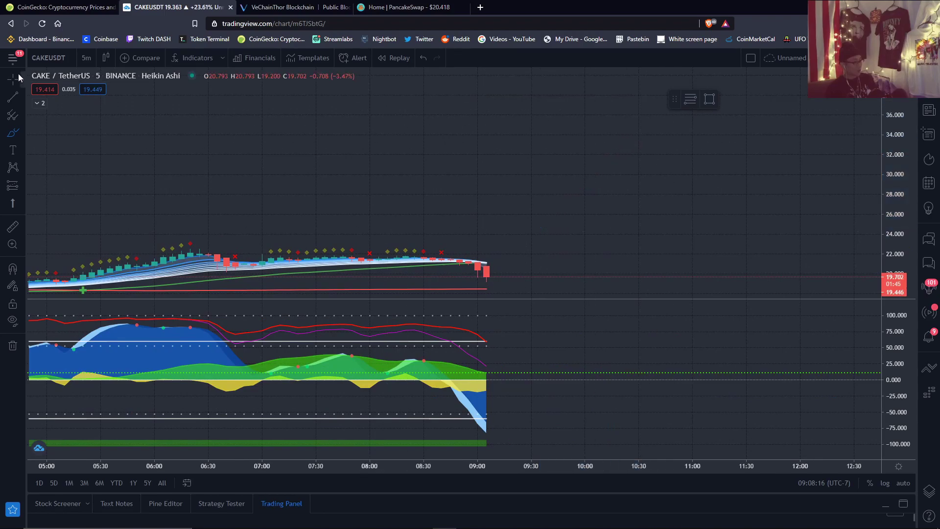
drag(777, 254, 855, 146)
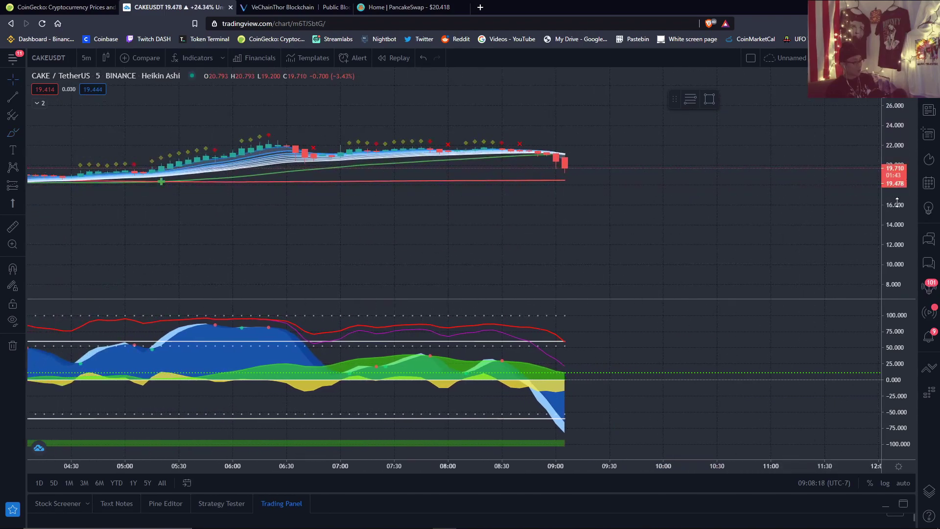
drag(897, 202, 897, 186)
scroll(720, 237, down, 4)
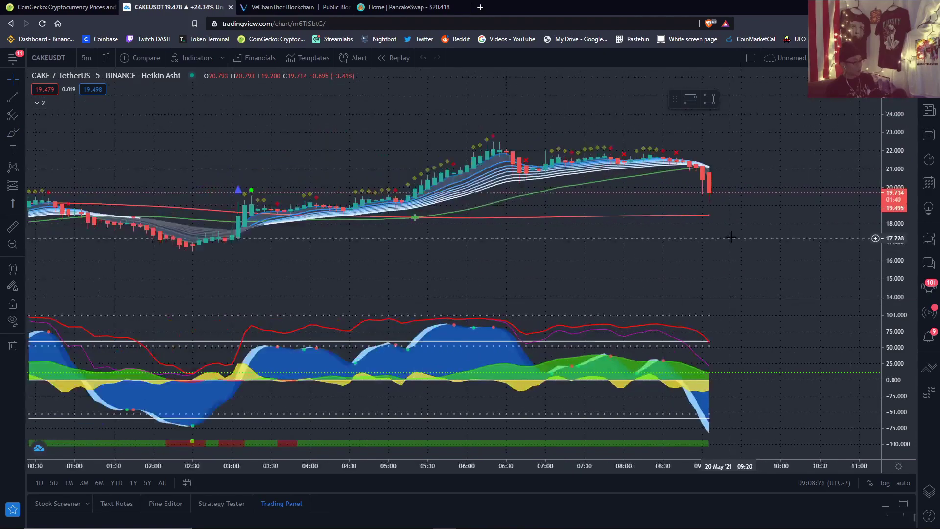
scroll(731, 237, down, 4)
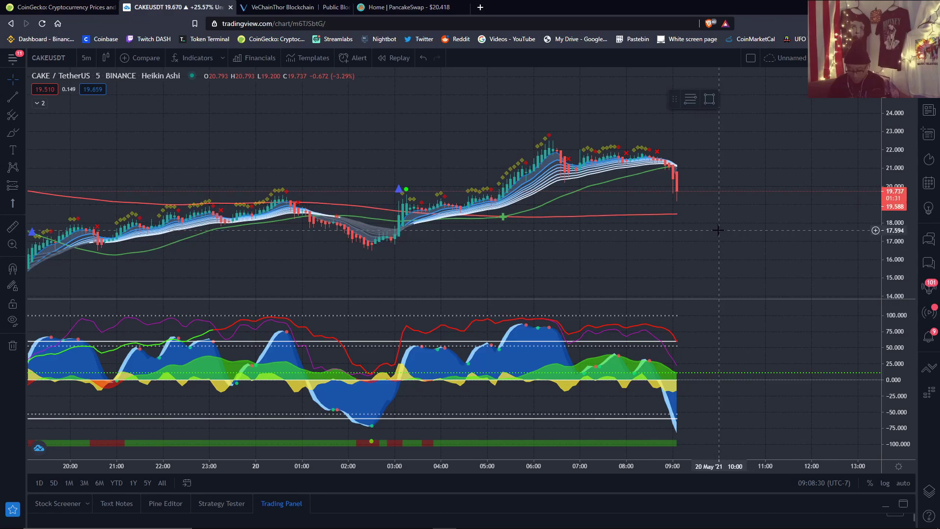
scroll(722, 237, up, 1)
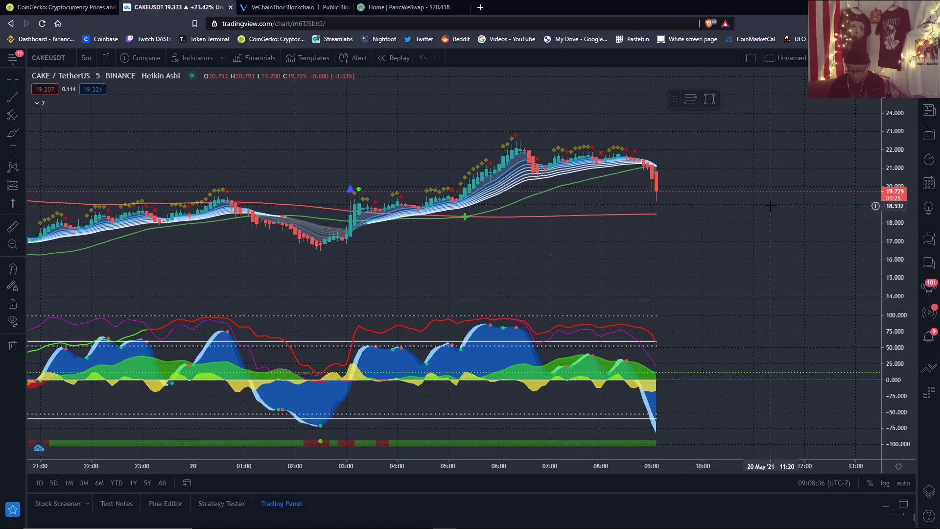
scroll(712, 210, up, 1)
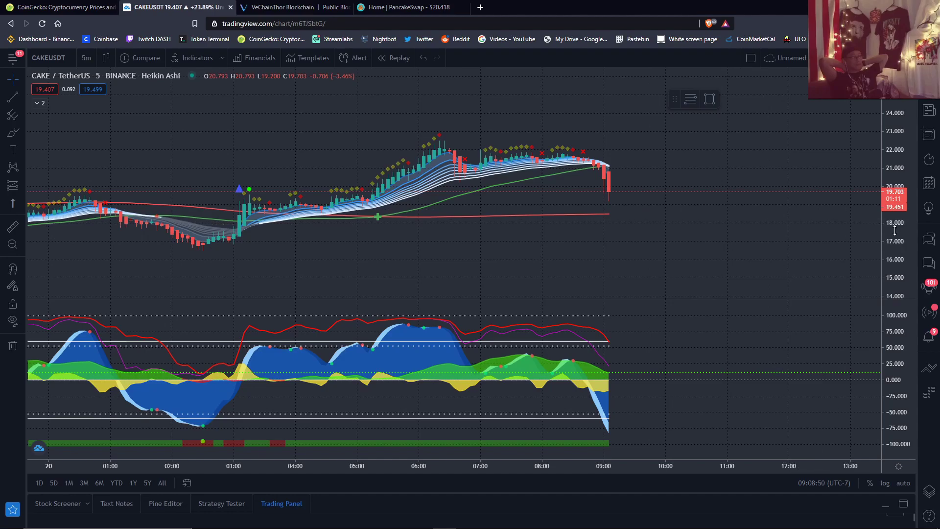
drag(706, 245, 757, 255)
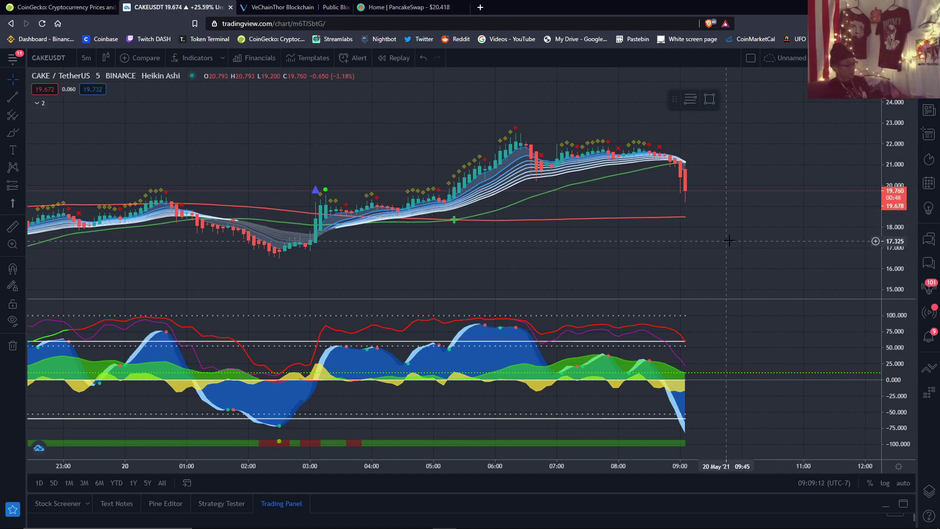
scroll(708, 224, up, 1)
scroll(708, 224, down, 2)
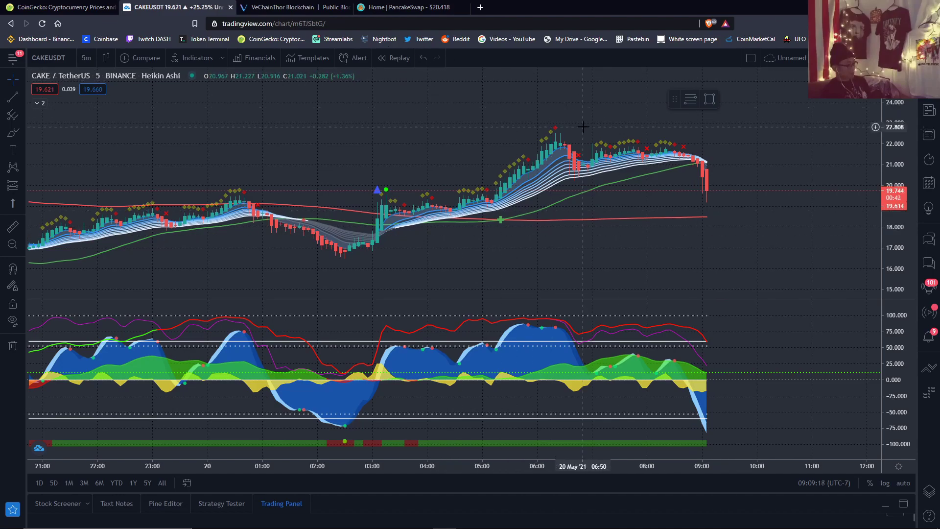
scroll(772, 213, down, 1)
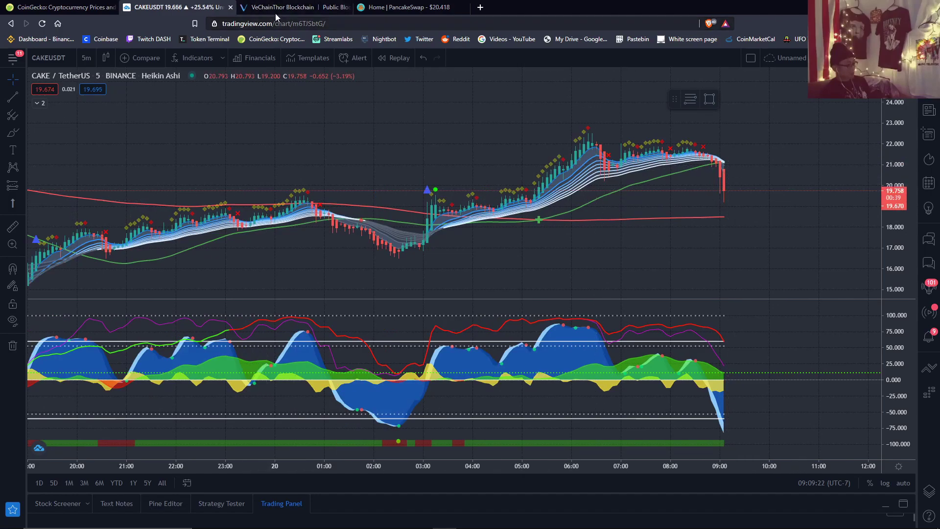
Step: Glance at the VeChainThor and PancakeSwap tabs in turn, then switch to another tab
click(289, 4)
click(381, 8)
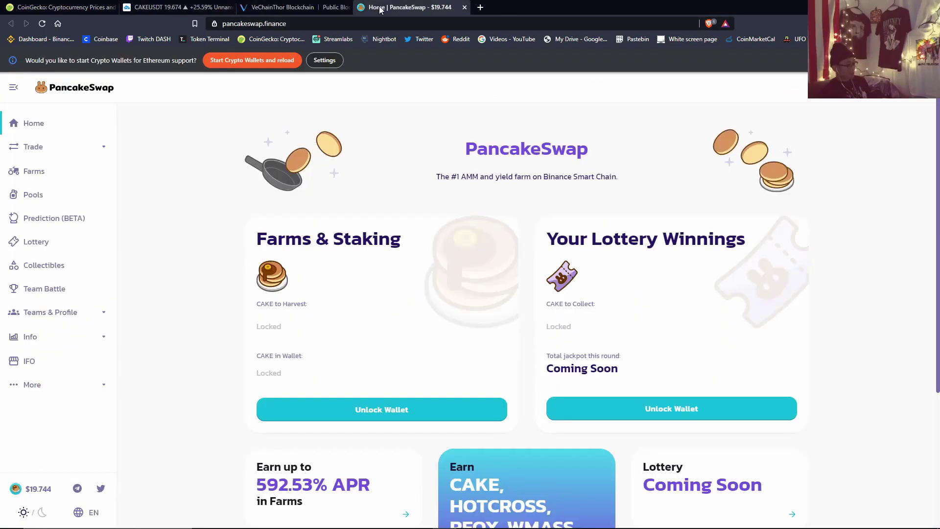
click(320, 11)
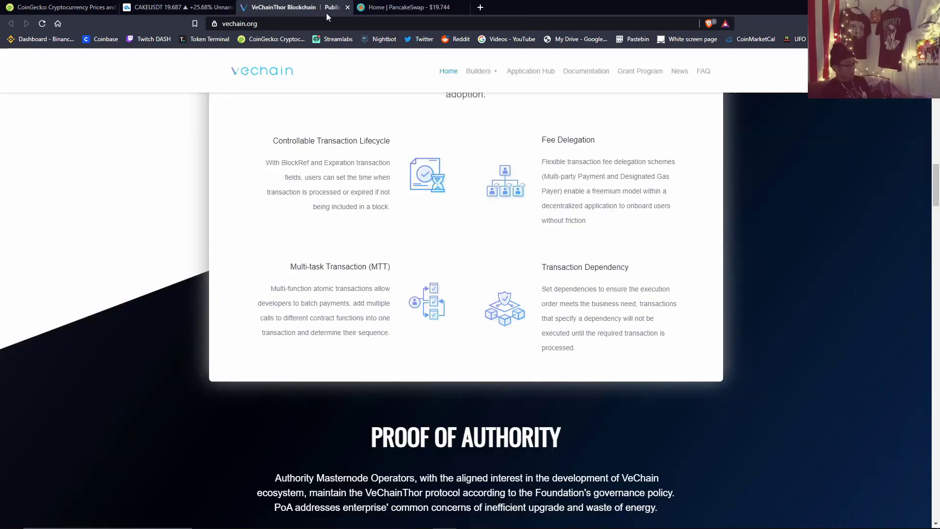
scroll(319, 224, up, 15)
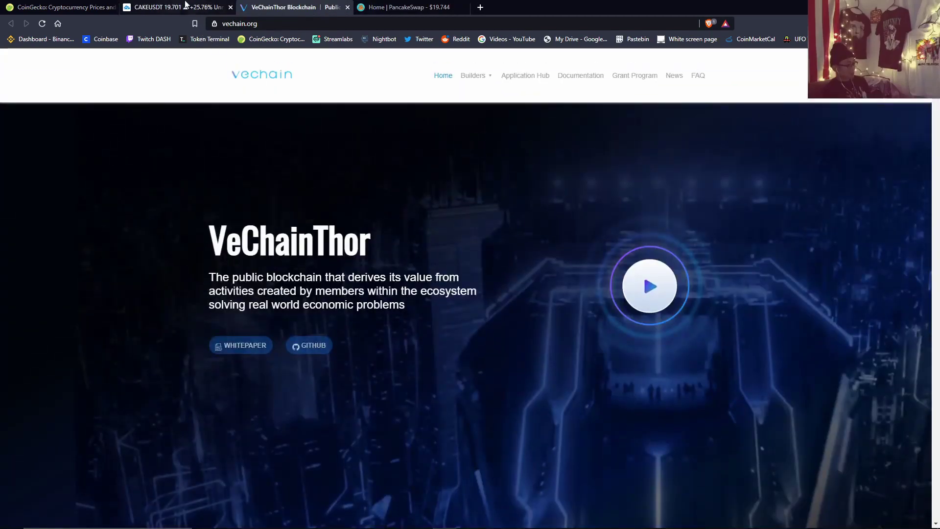
click(185, 6)
Step: Reload CoinGecko to show Bitcoin at $40,330.19, then highlight and clear its price
click(68, 7)
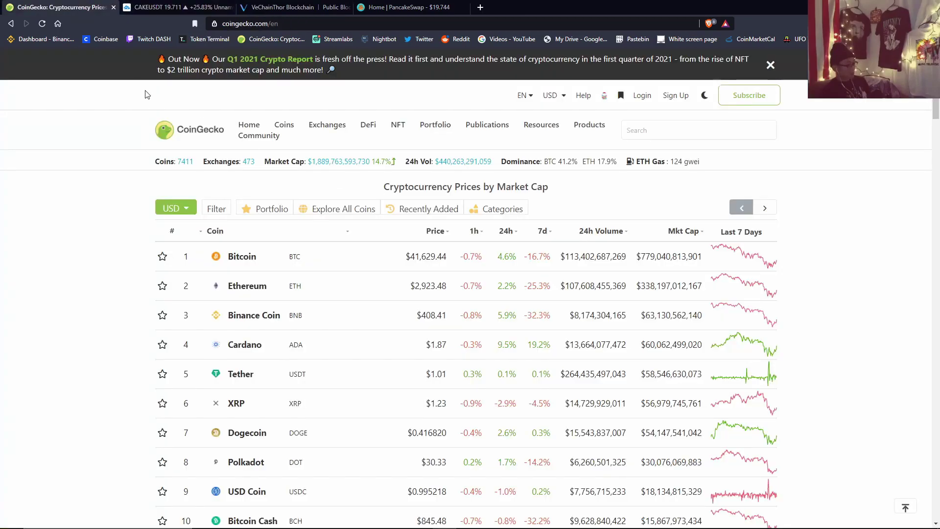
click(42, 24)
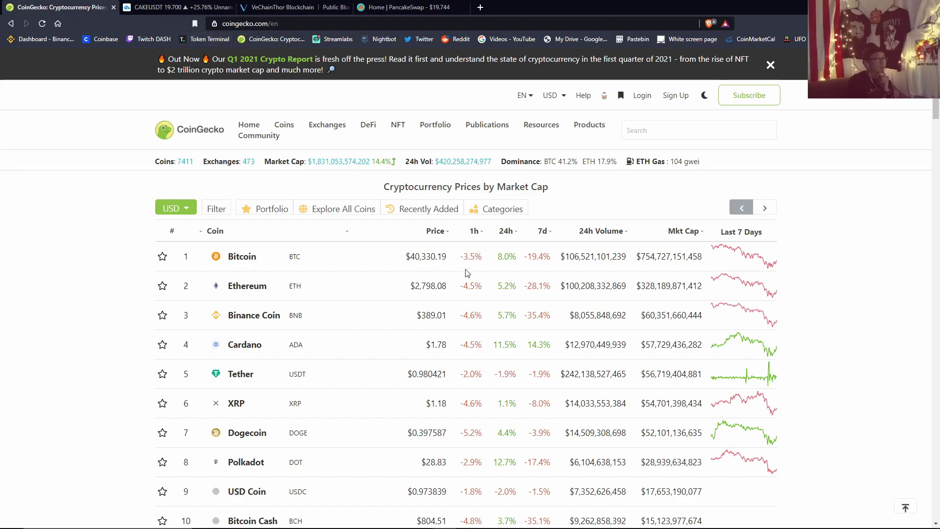
mouse_move(410, 256)
mouse_down()
mouse_move(450, 259)
mouse_move(395, 260)
mouse_up()
click(417, 259)
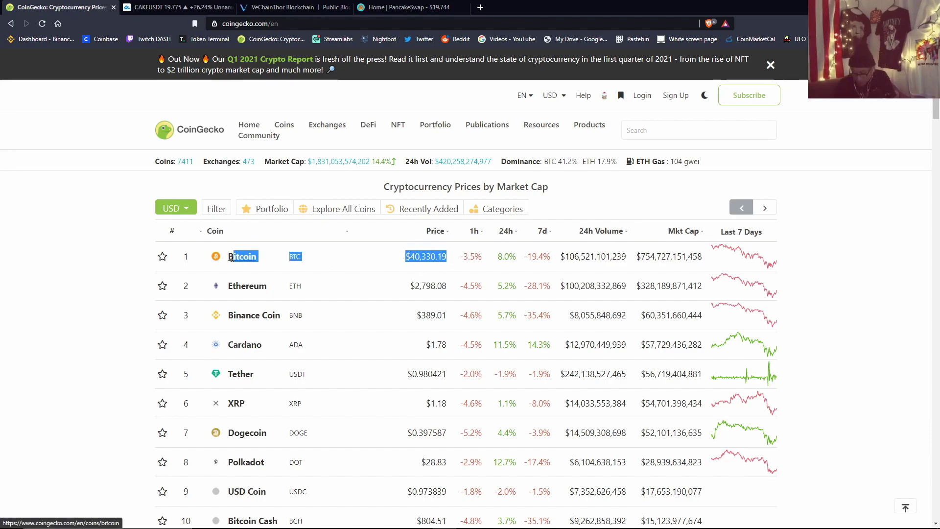
click(374, 264)
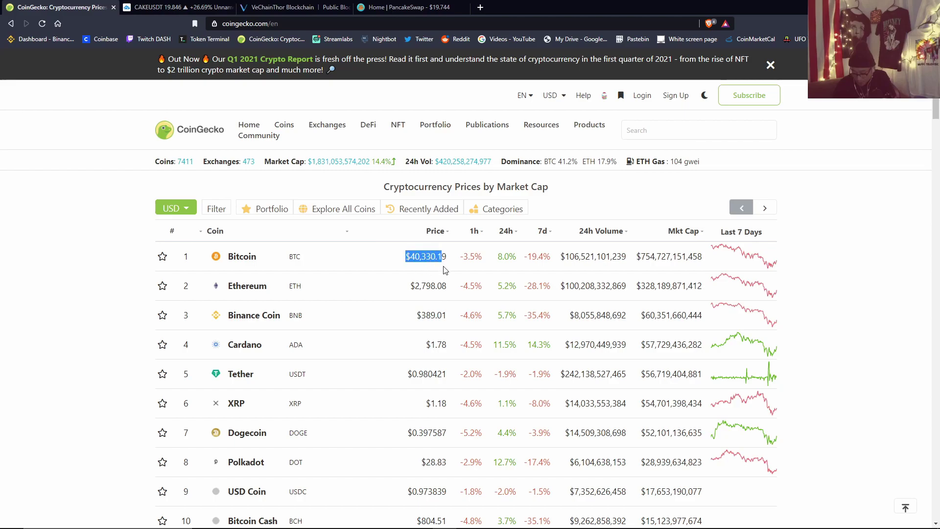
click(431, 284)
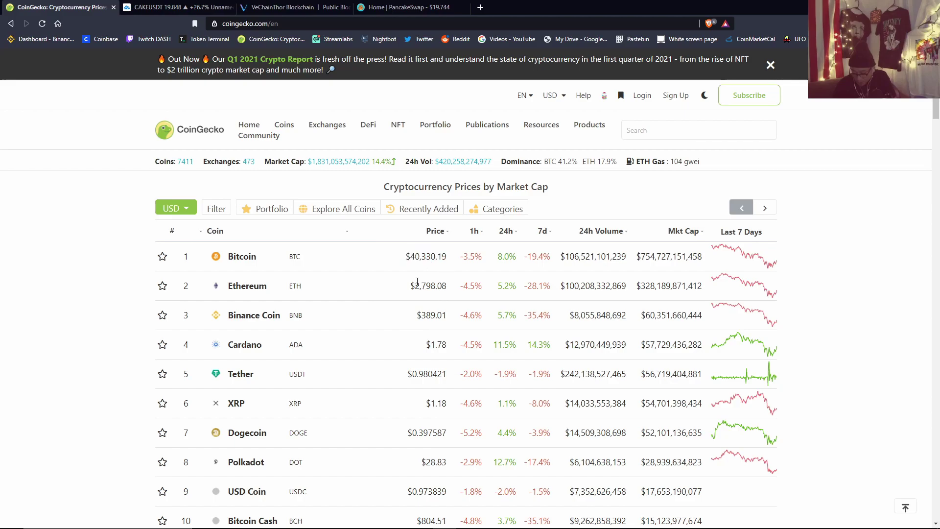